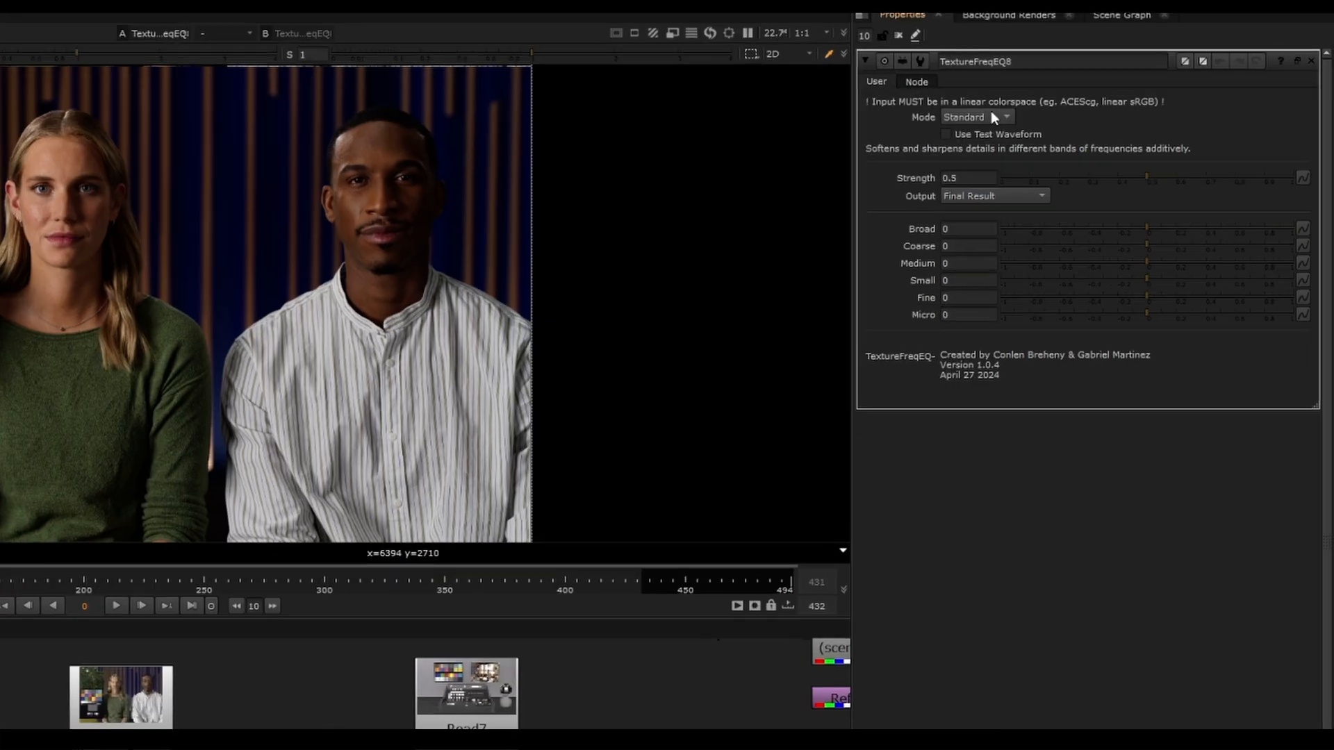
# Examine the Mode and Output options of the TextureFreqEQ8 node, along with its Strength setting
pyautogui.click(1103, 100)
pyautogui.click(968, 118)
pyautogui.moveTo(1047, 141)
pyautogui.moveTo(973, 179)
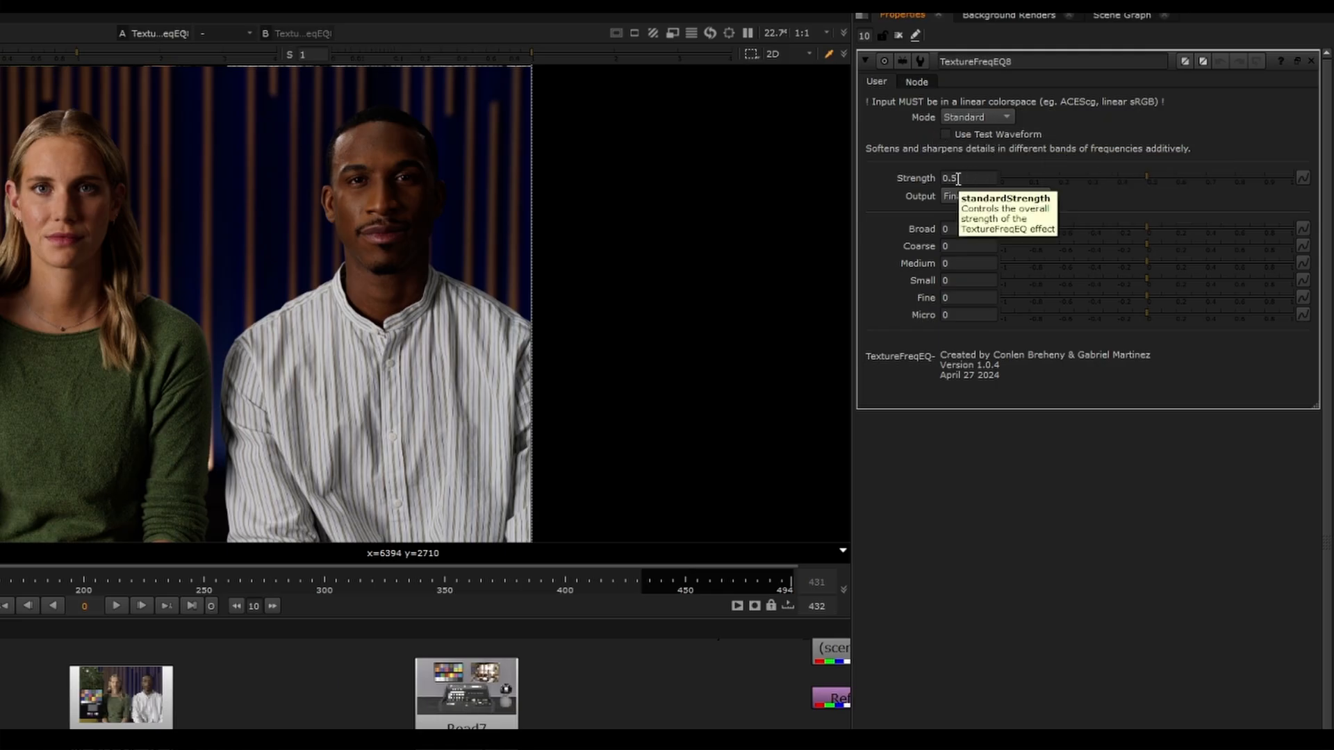
pyautogui.click(977, 197)
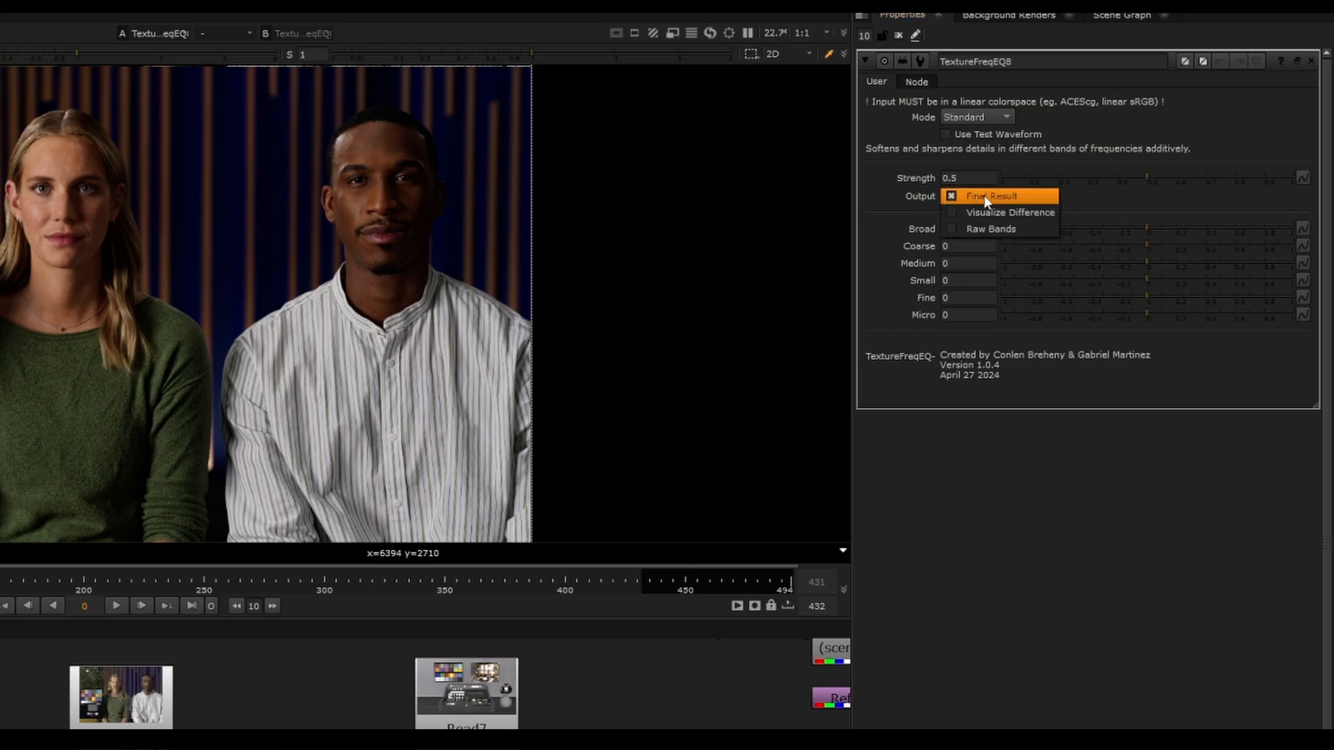
pyautogui.click(980, 196)
pyautogui.click(976, 196)
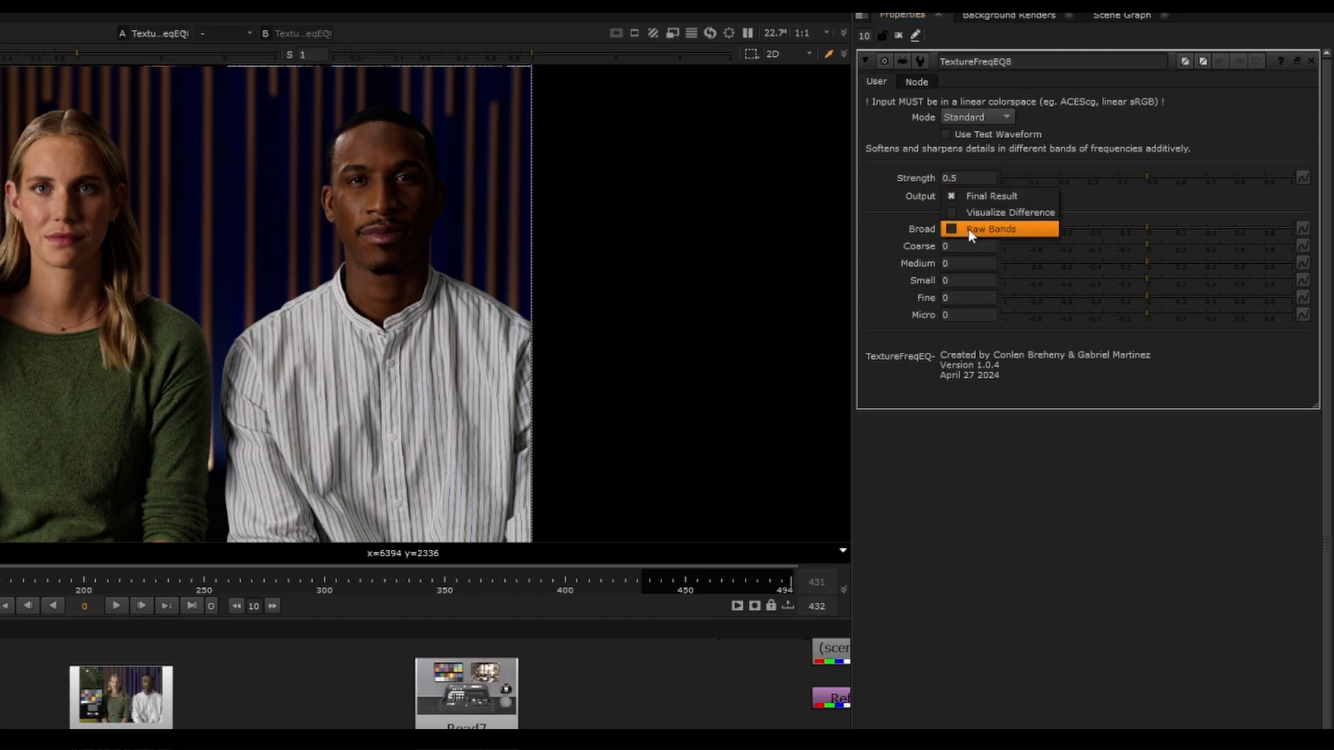
pyautogui.click(980, 198)
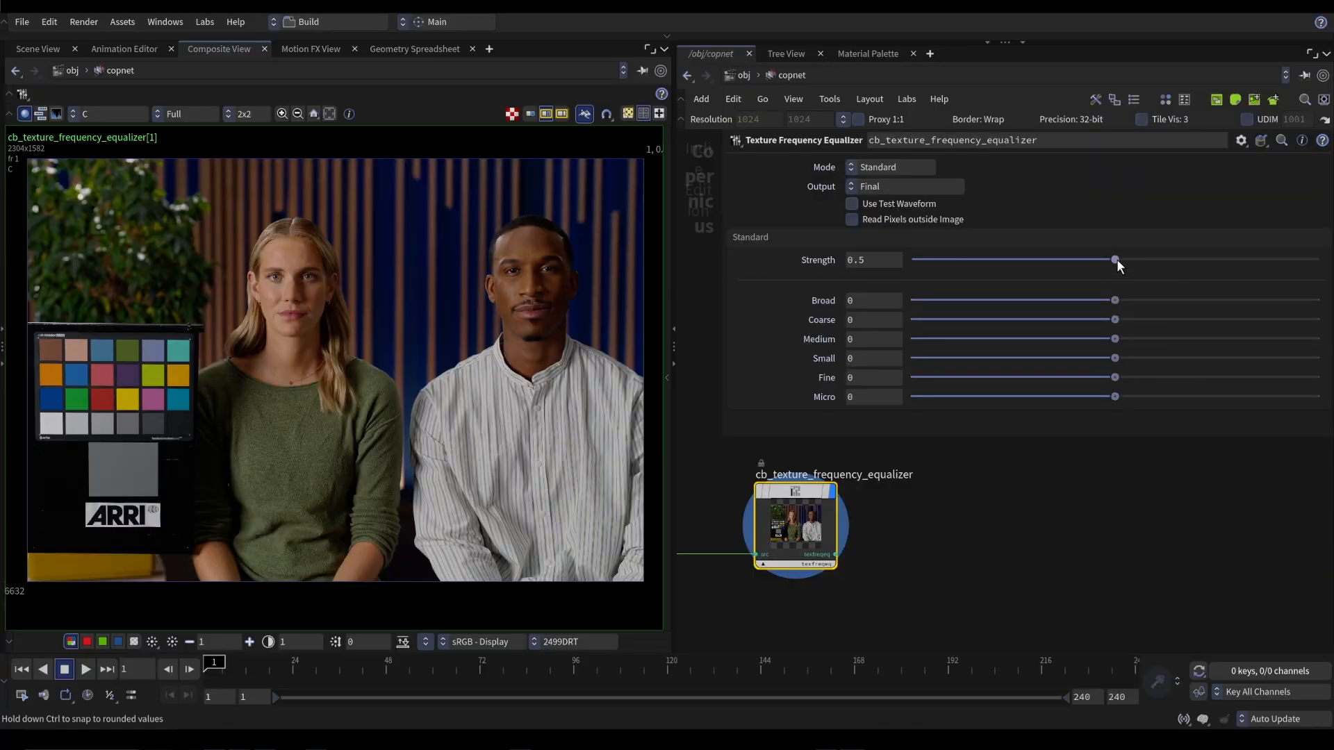
# Switch to Houdini and lower the Broad band of the Texture Frequency Equalizer node to about -0.798
pyautogui.moveTo(1116, 298); pyautogui.dragTo(947, 308)
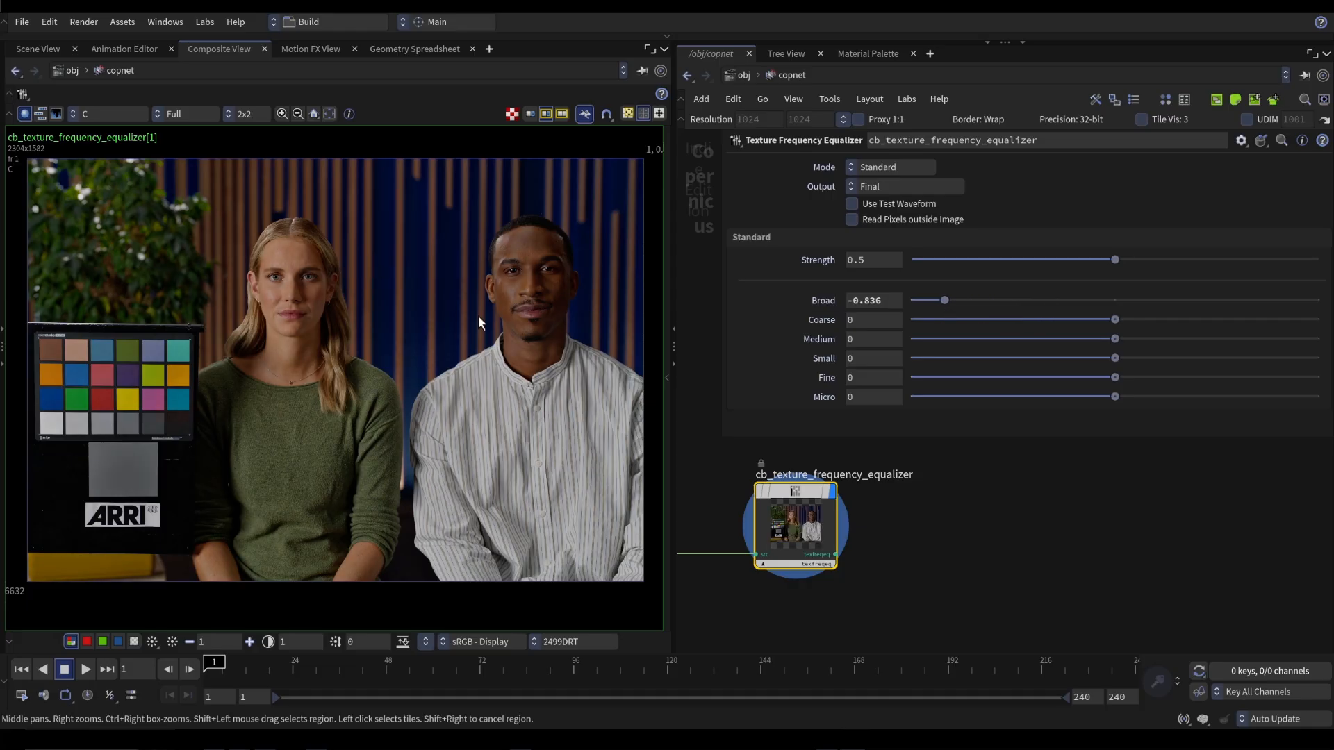
pyautogui.moveTo(956, 300)
pyautogui.mouseDown()
pyautogui.moveTo(986, 303)
pyautogui.moveTo(964, 314)
pyautogui.moveTo(1015, 315)
pyautogui.moveTo(958, 327)
pyautogui.mouseUp()
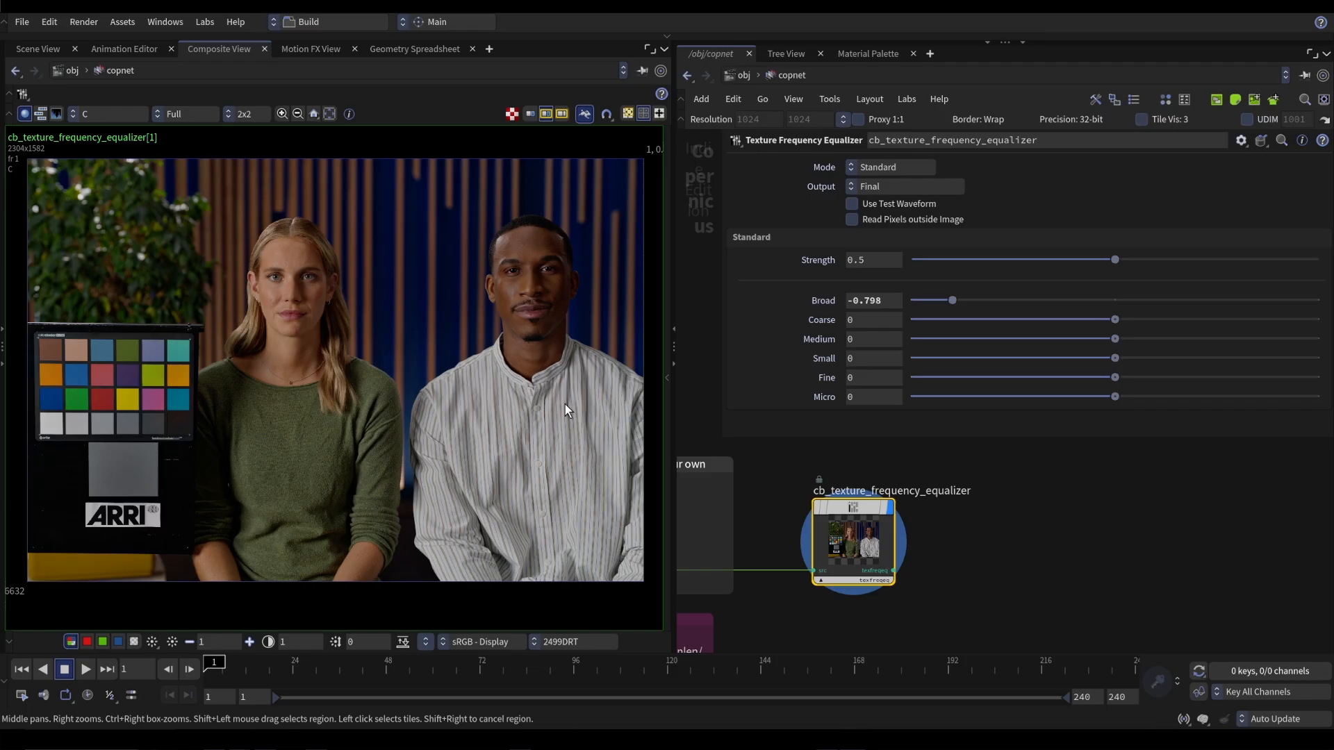
pyautogui.moveTo(853, 535)
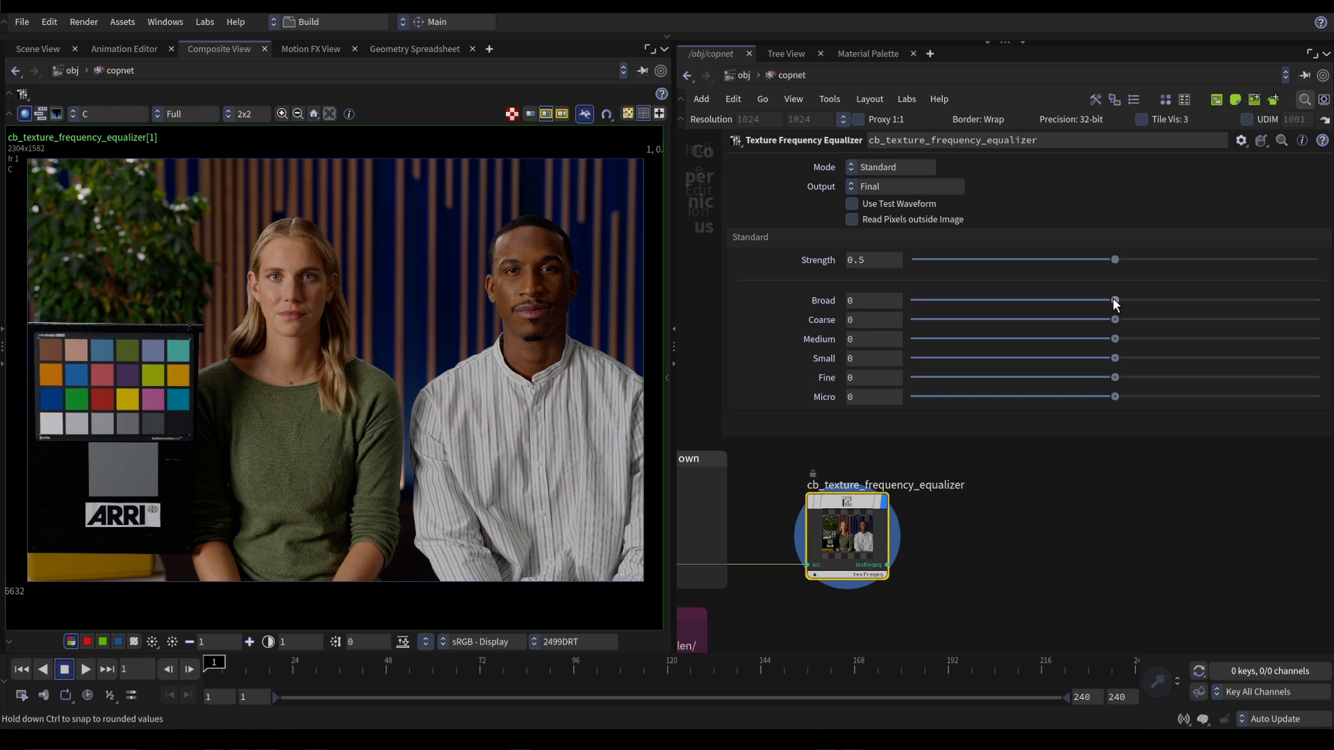
# Try the Broad band at about 0.637 and -0.724, comparing with the node bypassed, and undo the change
pyautogui.moveTo(1114, 300); pyautogui.dragTo(1245, 301)
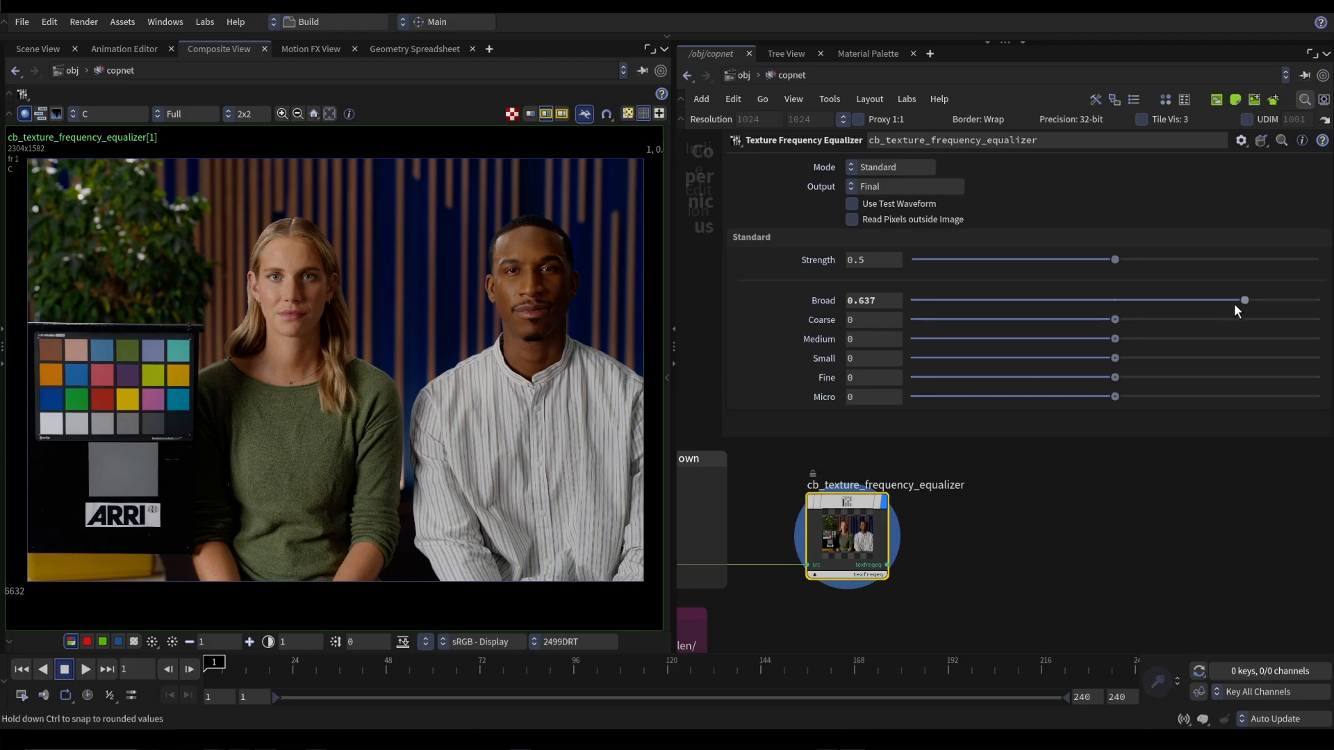
pyautogui.moveTo(1239, 299); pyautogui.dragTo(958, 315)
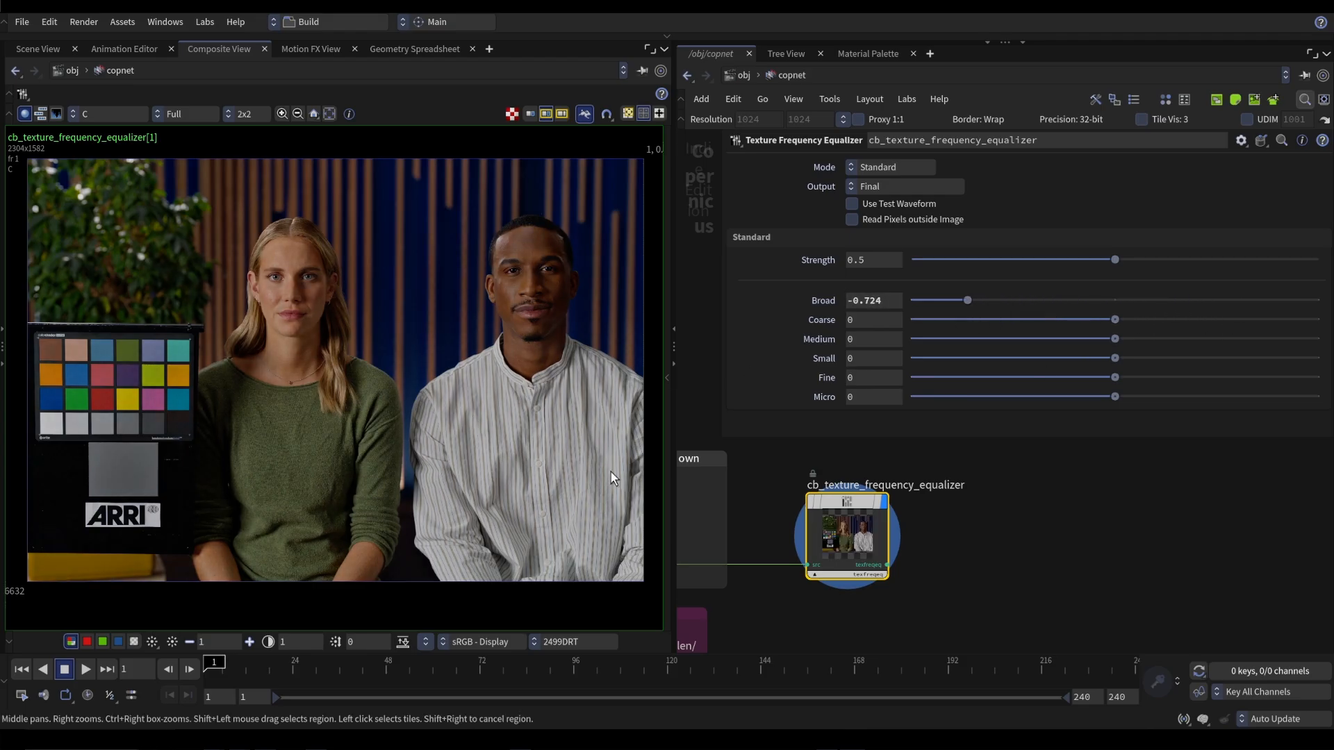
pyautogui.press('b')
pyautogui.hotkey('ctrl', 'z')
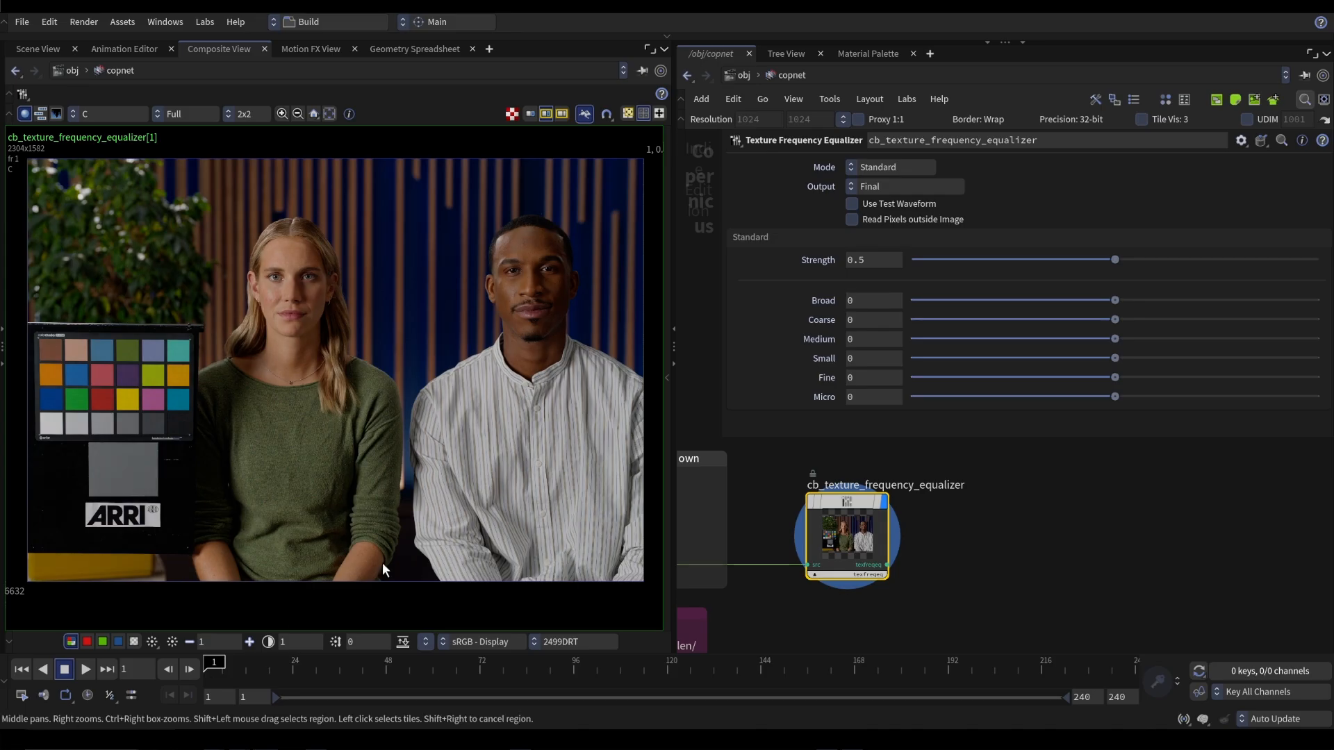
# Enable the test waveform and try the Broad band at about 0.647, followed by about -0.437
pyautogui.click(899, 202)
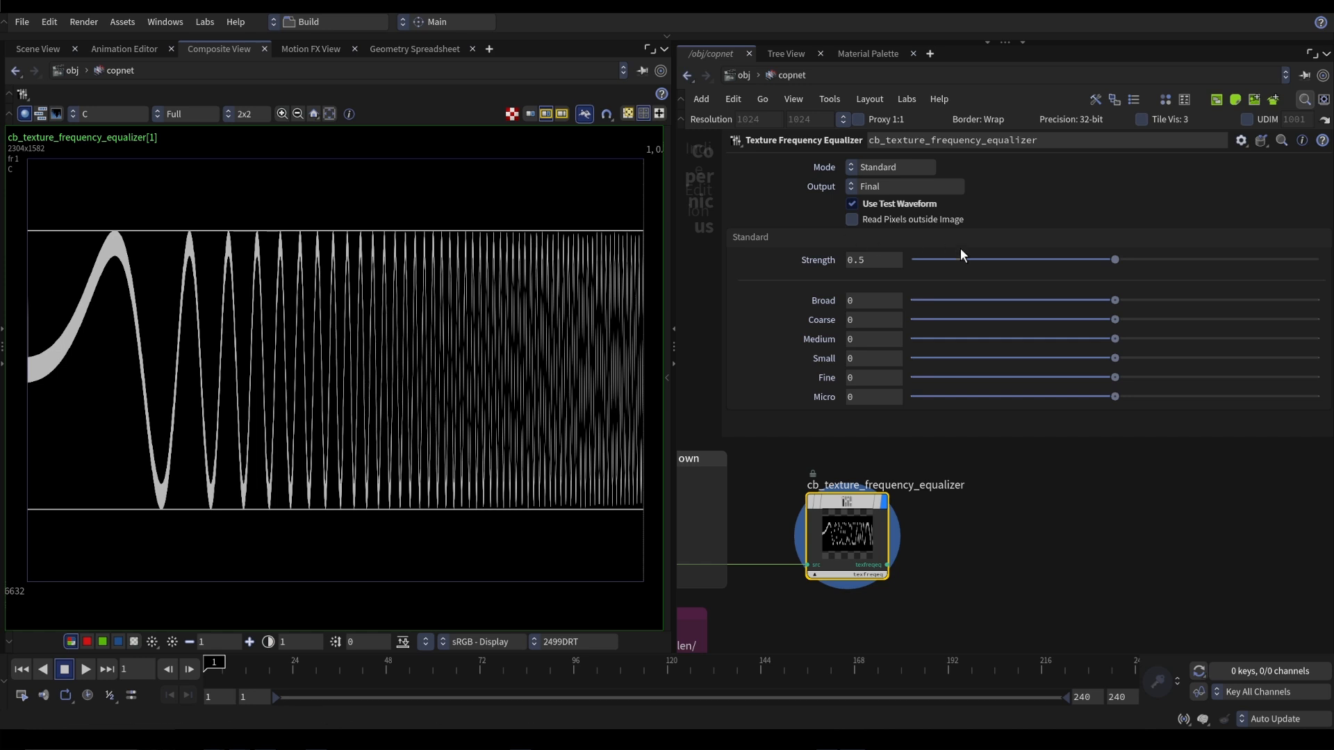
pyautogui.moveTo(1115, 300); pyautogui.dragTo(1247, 300)
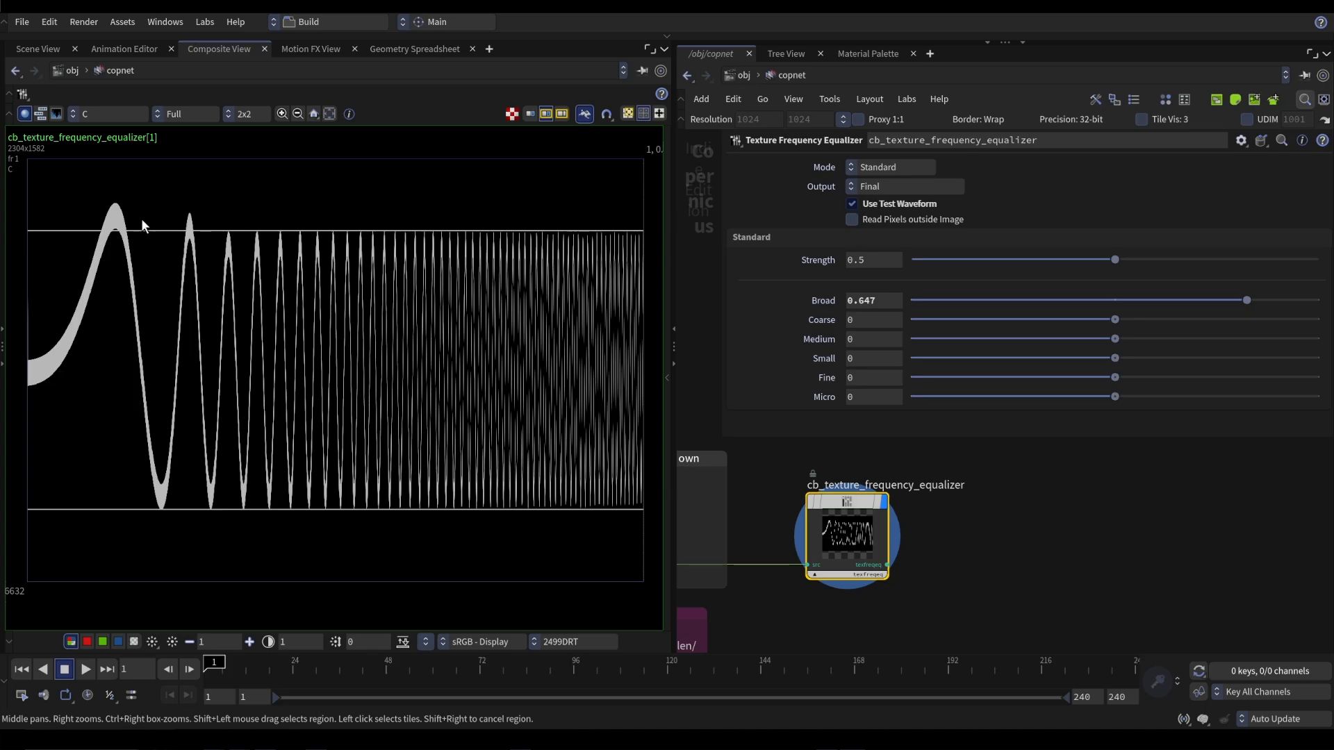
pyautogui.moveTo(1246, 300); pyautogui.dragTo(1024, 300)
pyautogui.hotkey('alt', 'Tab')
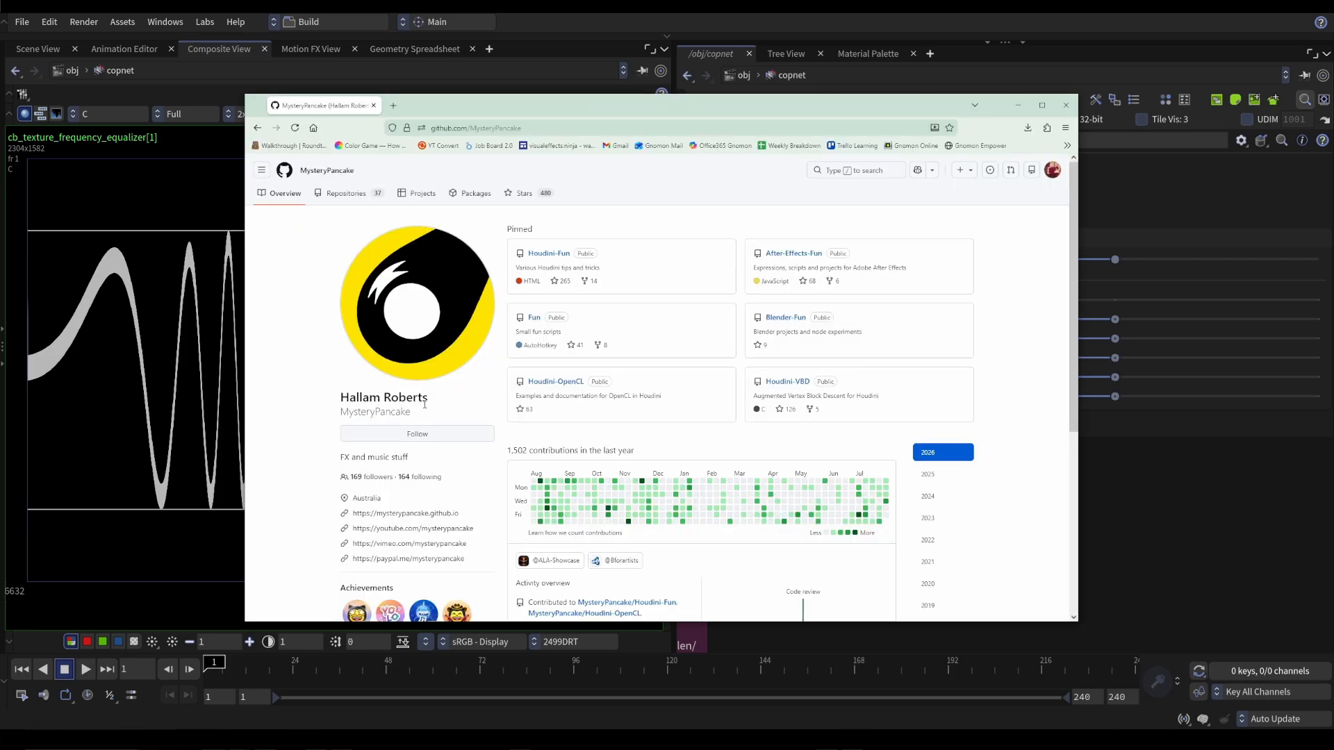
pyautogui.click(199, 405)
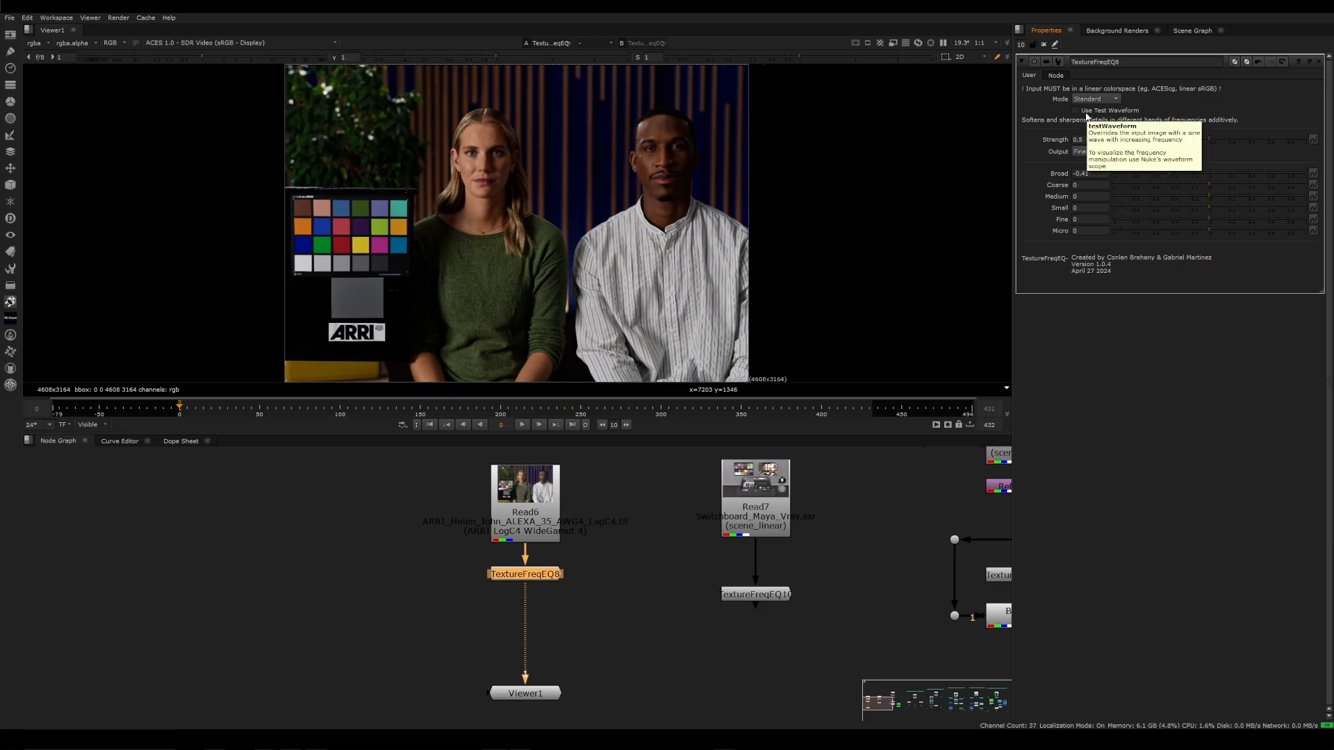
# Switch to Nuke, enable the test waveform on TextureFreqEQ8, and open an enlarged Waveform scope over the node graph
pyautogui.click(1075, 110)
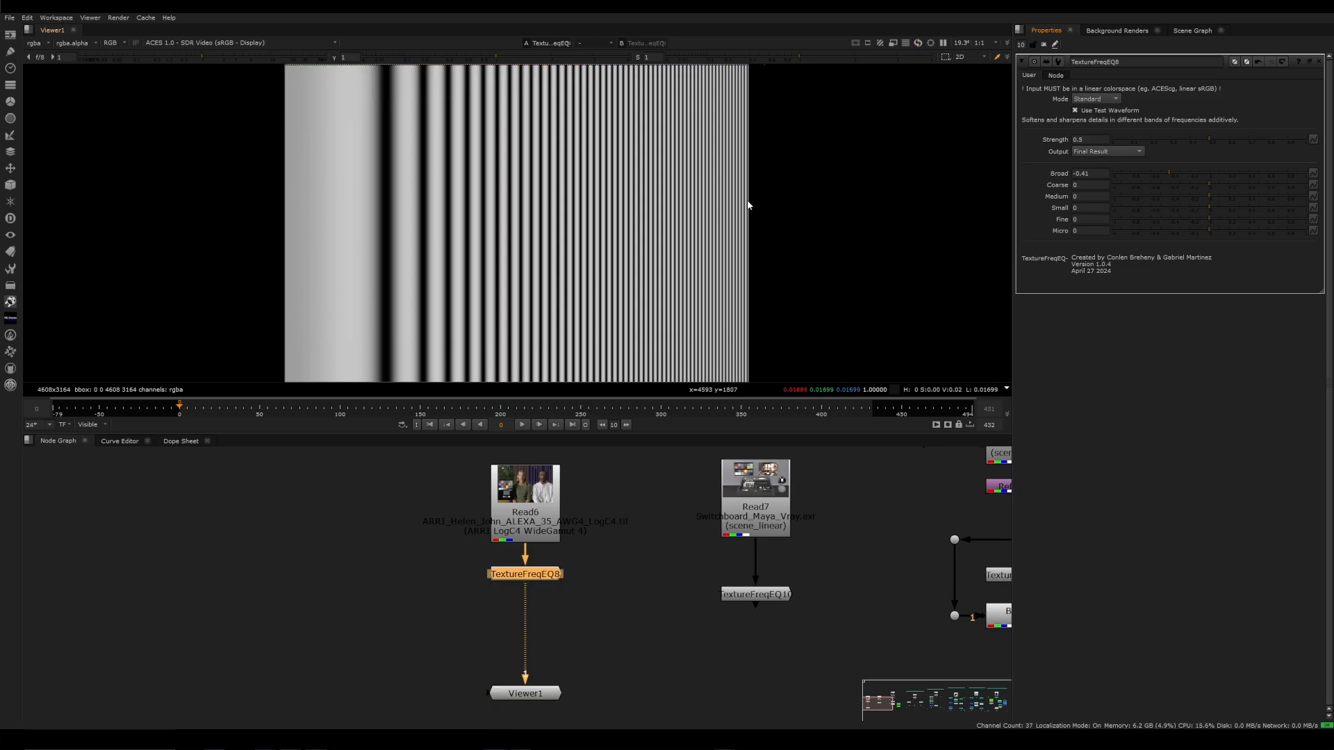
pyautogui.rightClick(1242, 29)
pyautogui.moveTo(1278, 125)
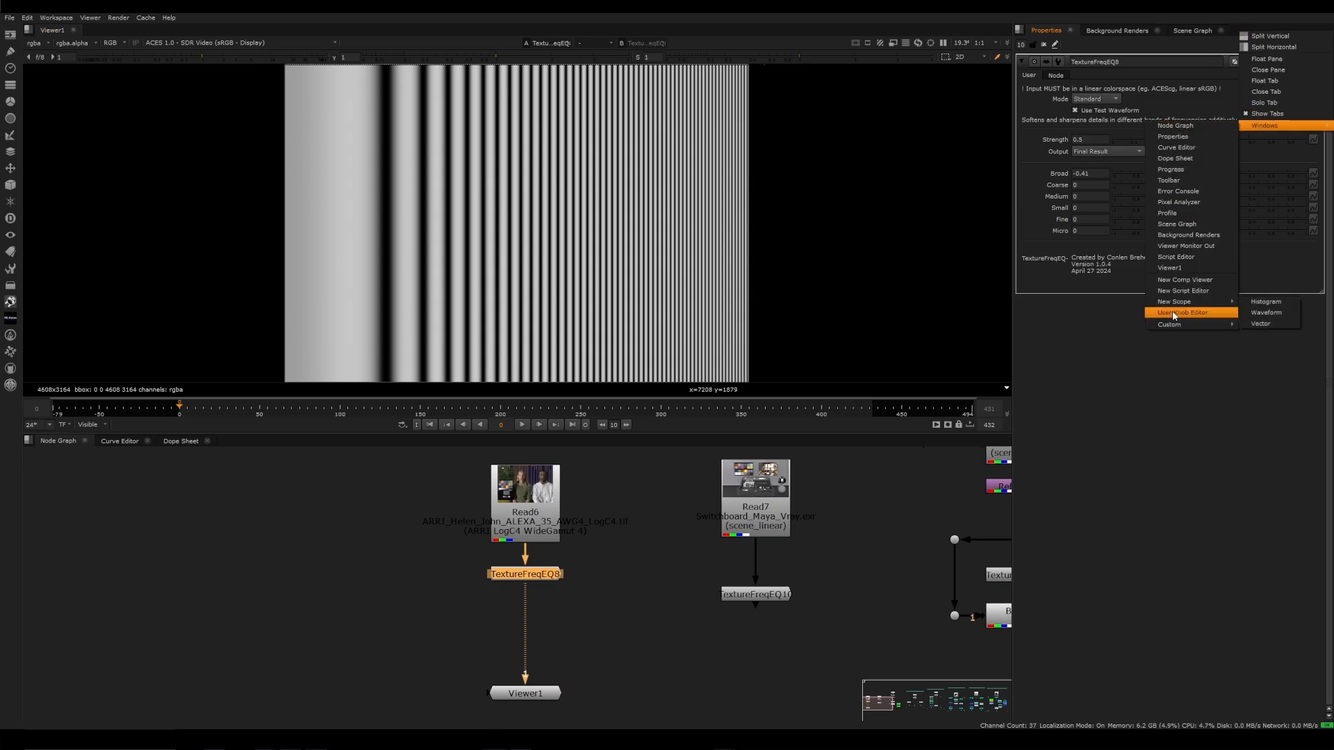
pyautogui.click(1265, 313)
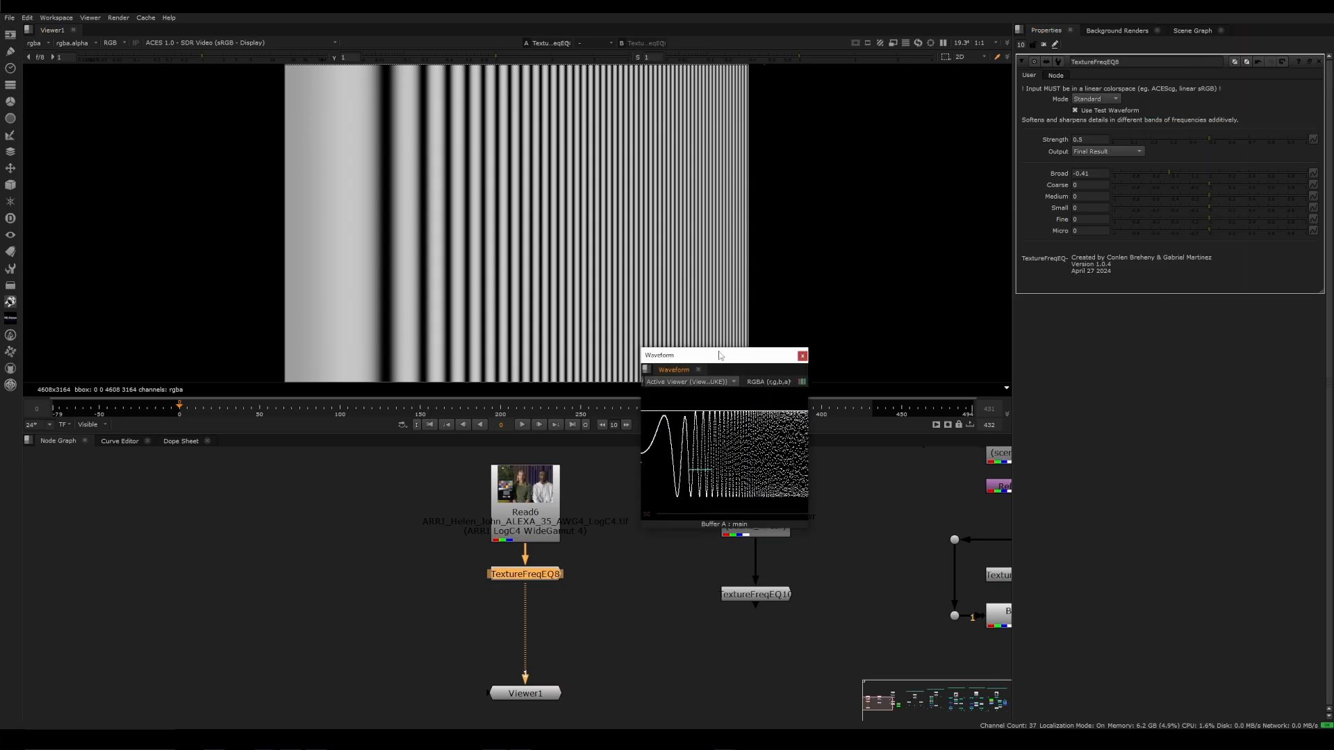
pyautogui.moveTo(723, 356); pyautogui.dragTo(271, 447)
pyautogui.moveTo(190, 621); pyautogui.dragTo(107, 657)
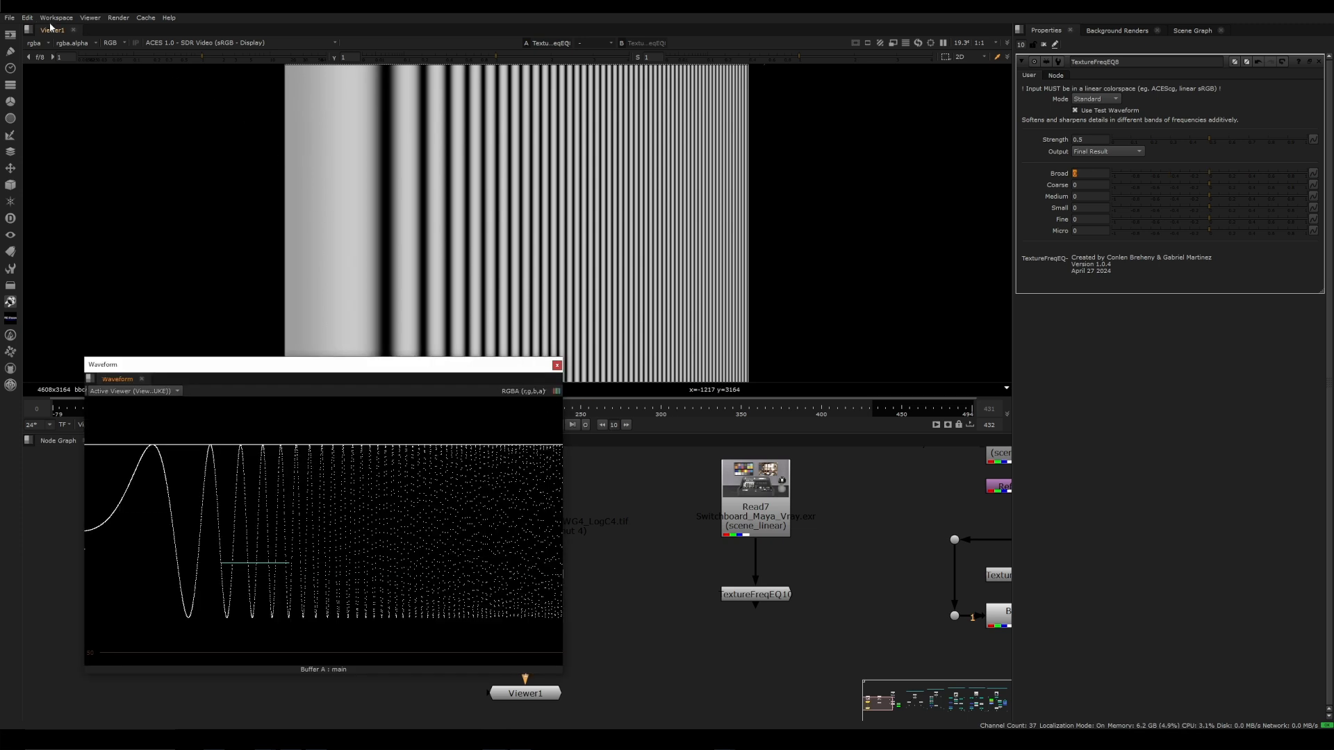
# Check the black point and white point in the Scopes preferences, then close the preferences
pyautogui.click(27, 18)
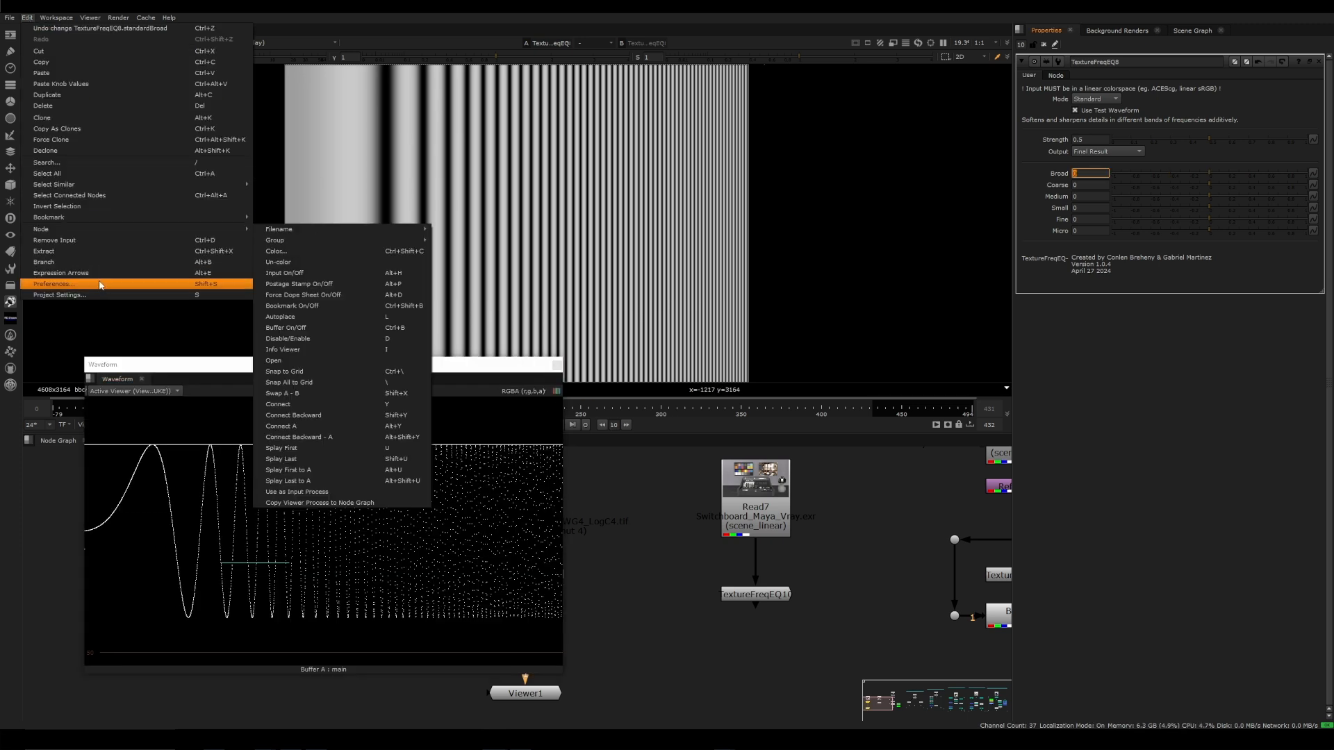
pyautogui.click(100, 284)
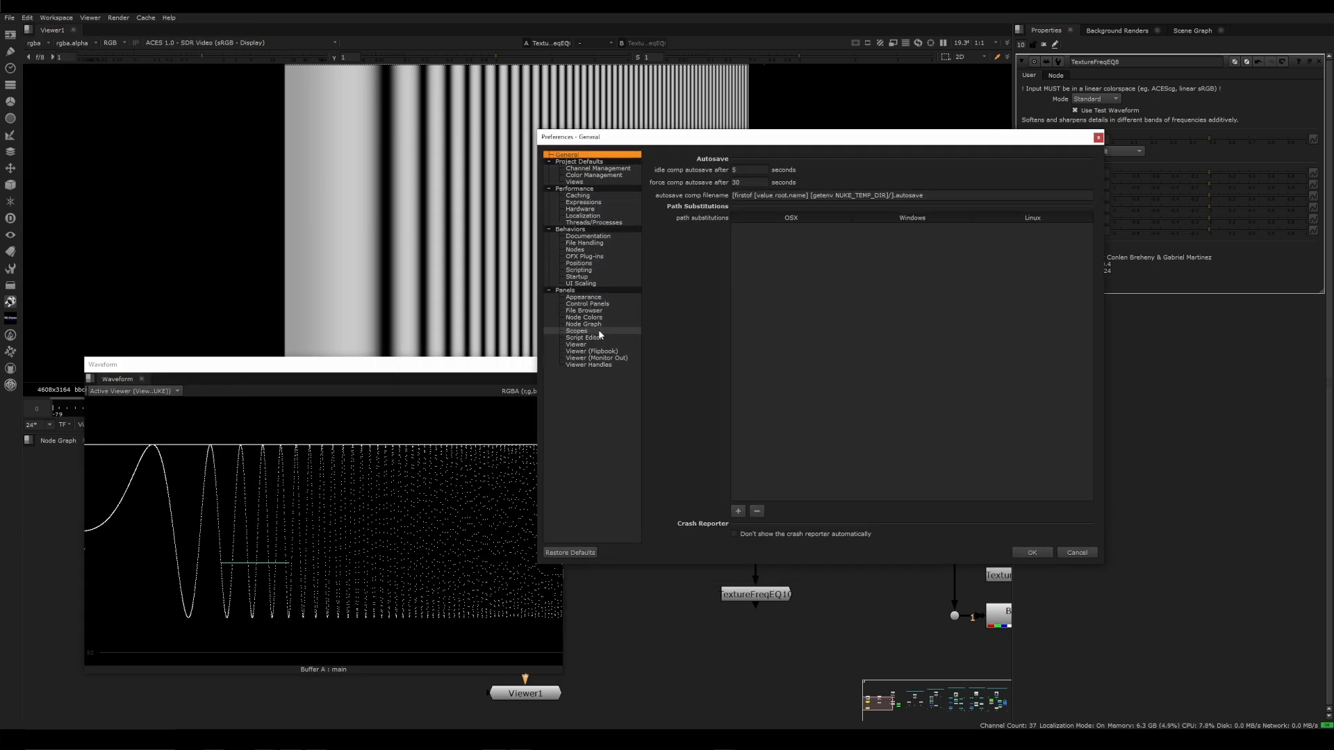
pyautogui.click(600, 332)
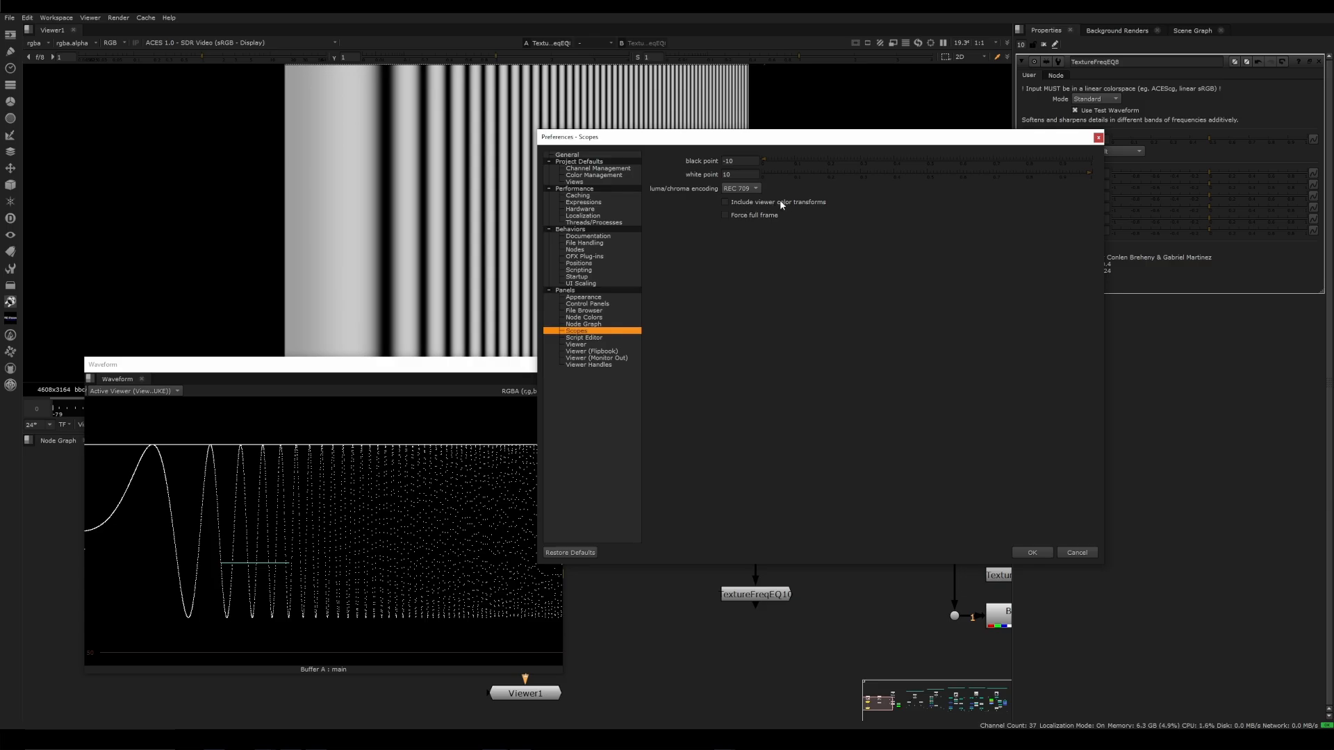
pyautogui.doubleClick(744, 162)
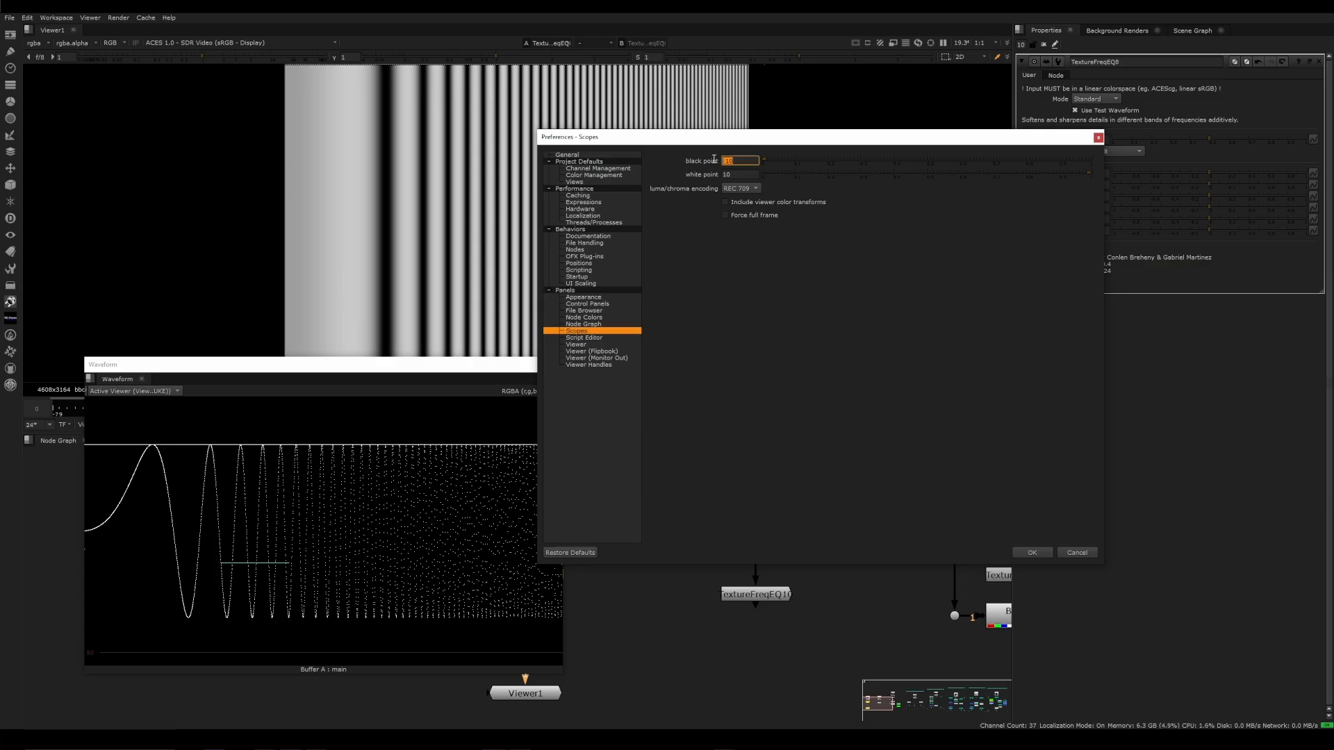
pyautogui.doubleClick(752, 174)
pyautogui.click(1098, 138)
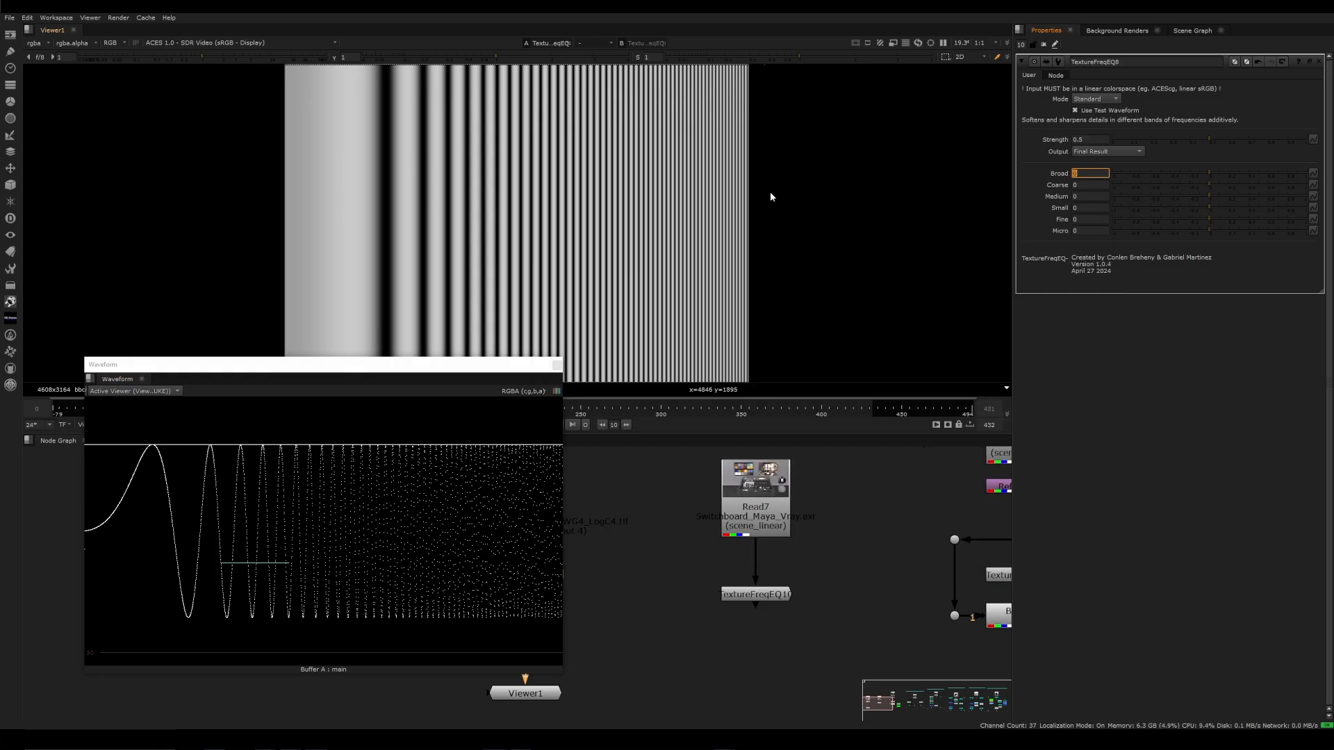
# Raise the Broad band of TextureFreqEQ8 to about 0.38, then lower it below zero to compare the waveform
pyautogui.moveTo(1215, 172); pyautogui.dragTo(1245, 174)
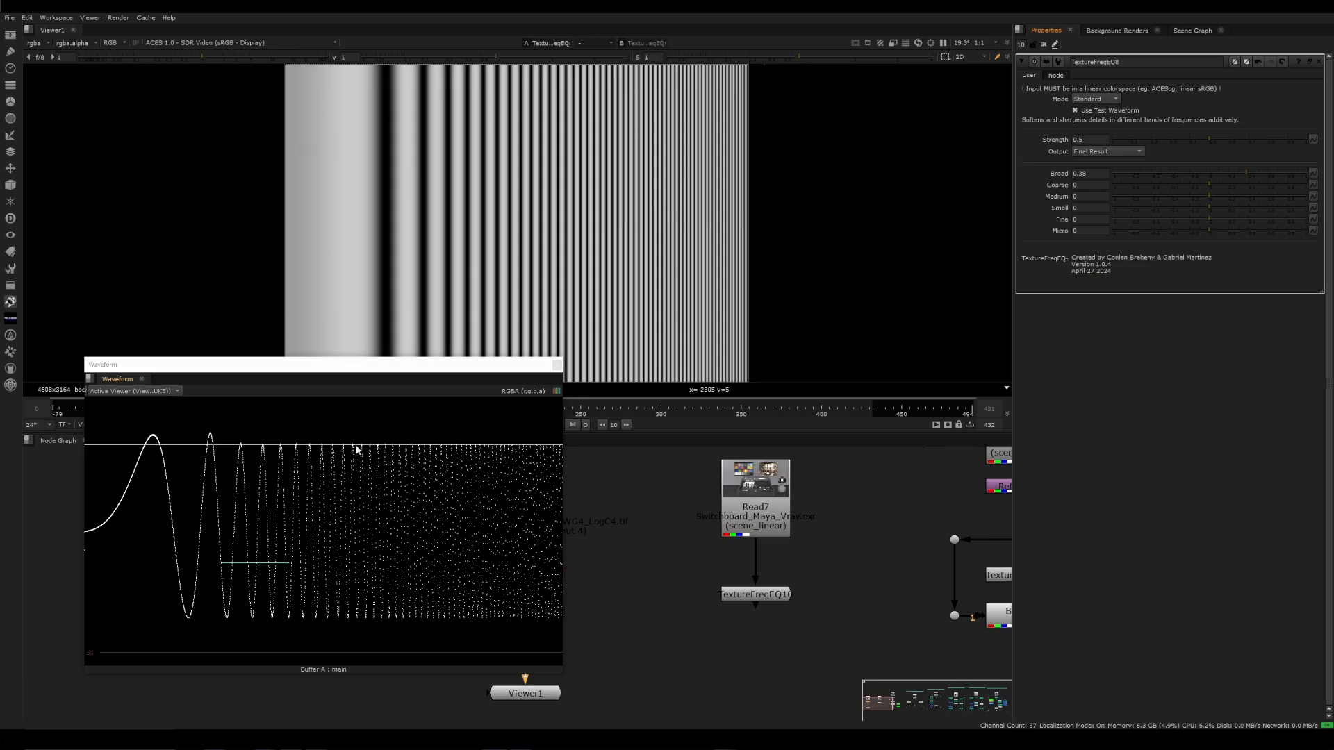
pyautogui.moveTo(1211, 171); pyautogui.dragTo(1166, 178)
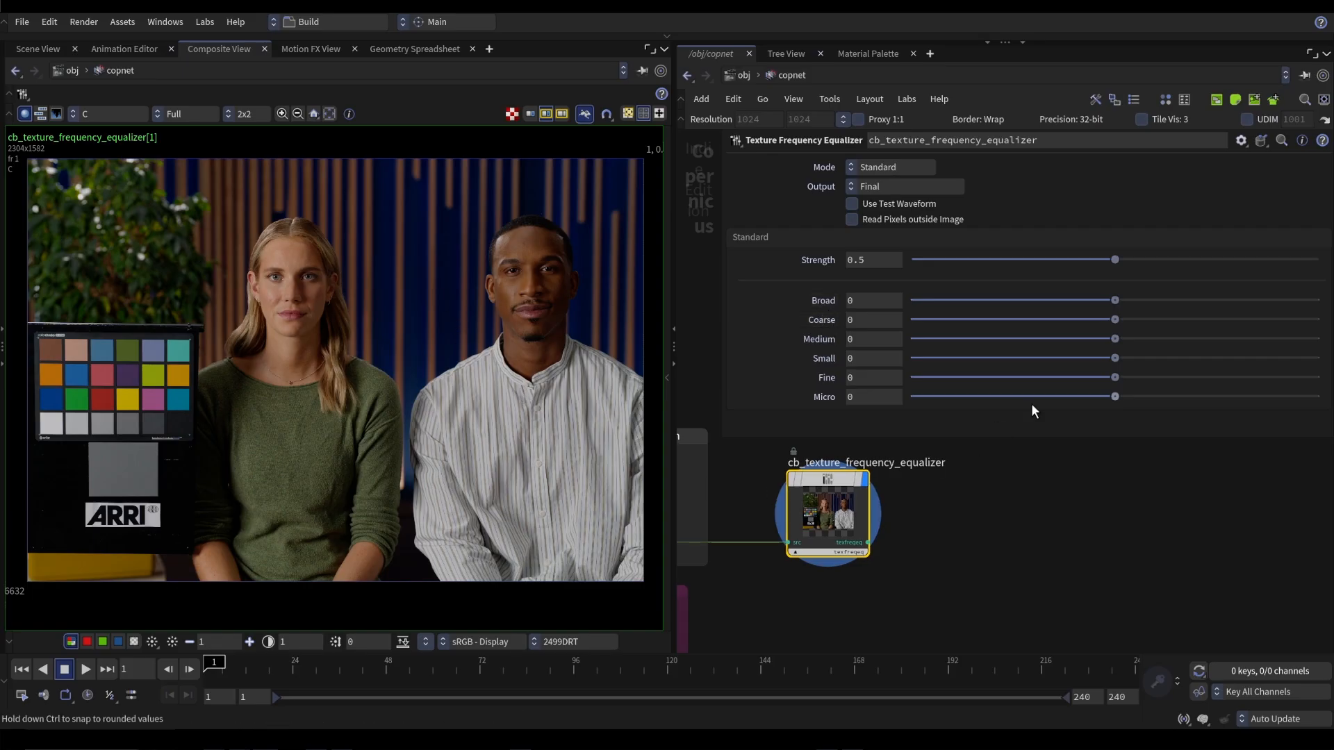
# In Houdini, try the Coarse band at about 0.624, comparing it with the node bypassed and on the test waveform
pyautogui.moveTo(1117, 325); pyautogui.dragTo(1244, 350)
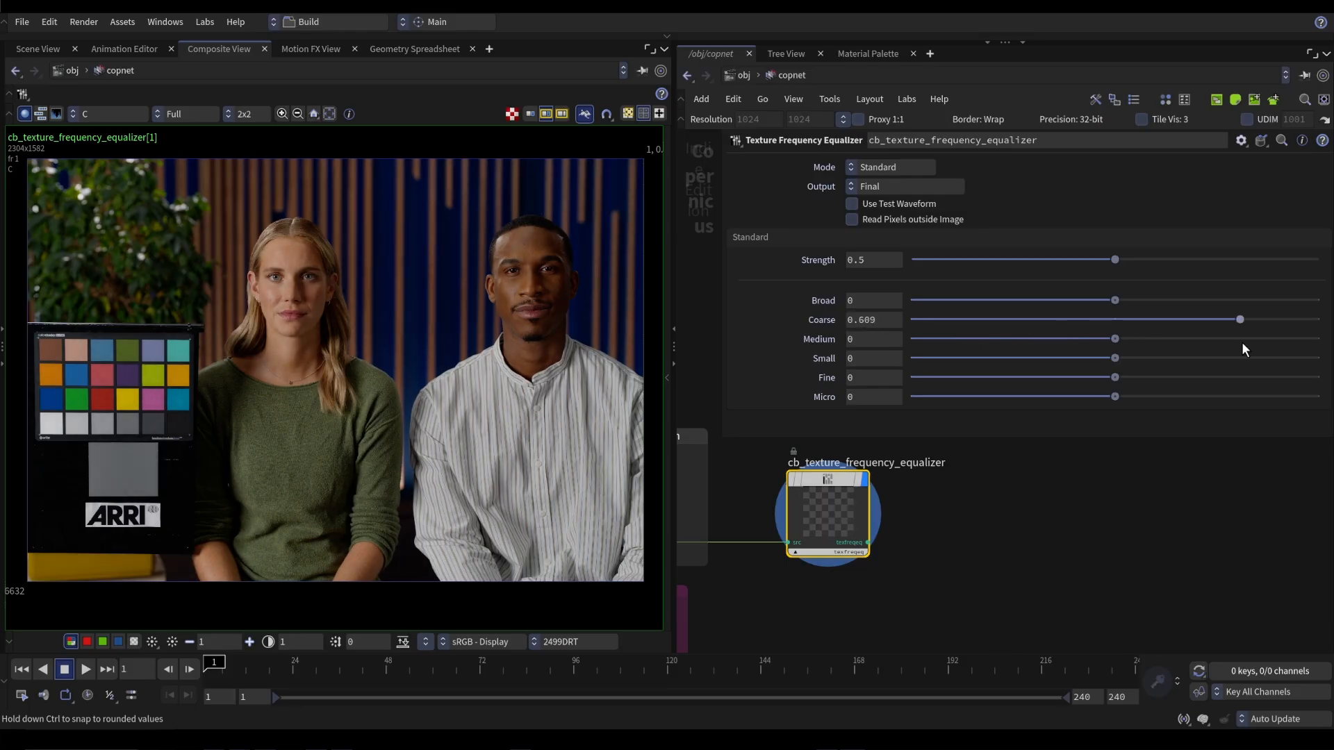
pyautogui.press('b')
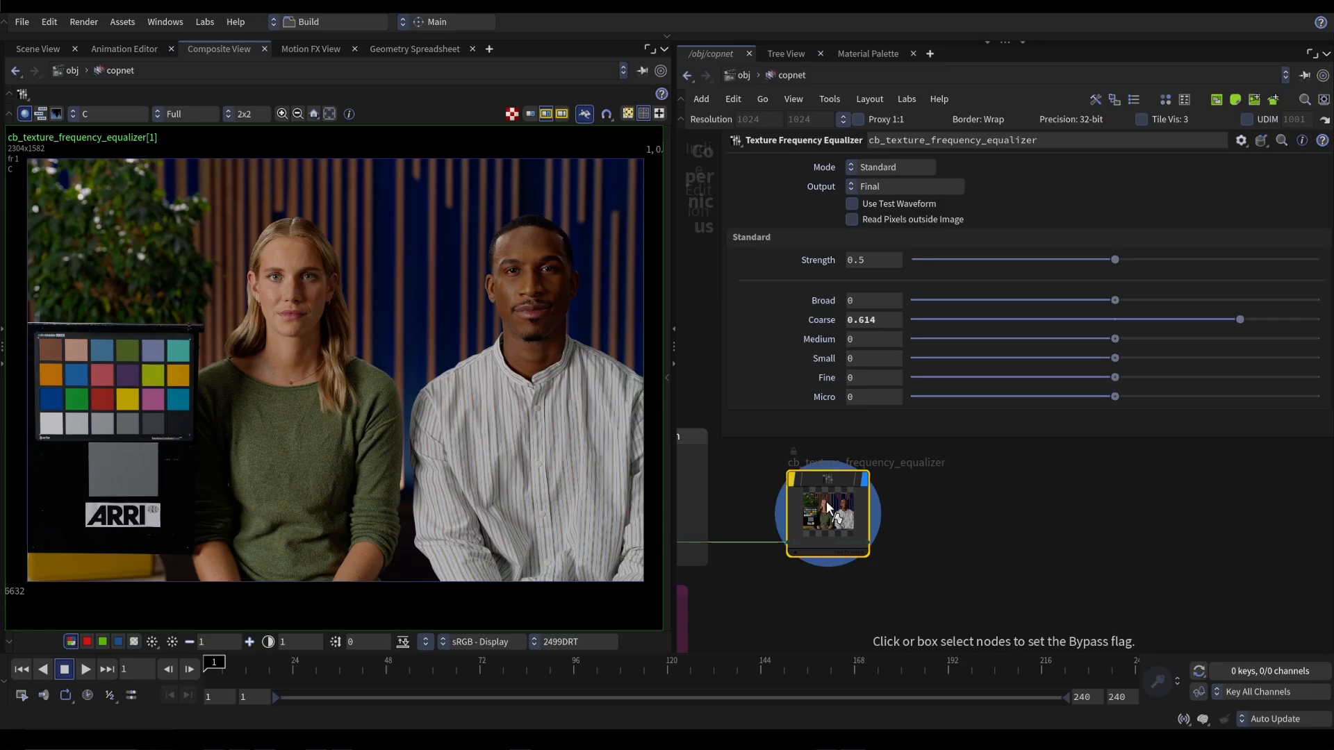
pyautogui.moveTo(1240, 320); pyautogui.dragTo(1246, 366)
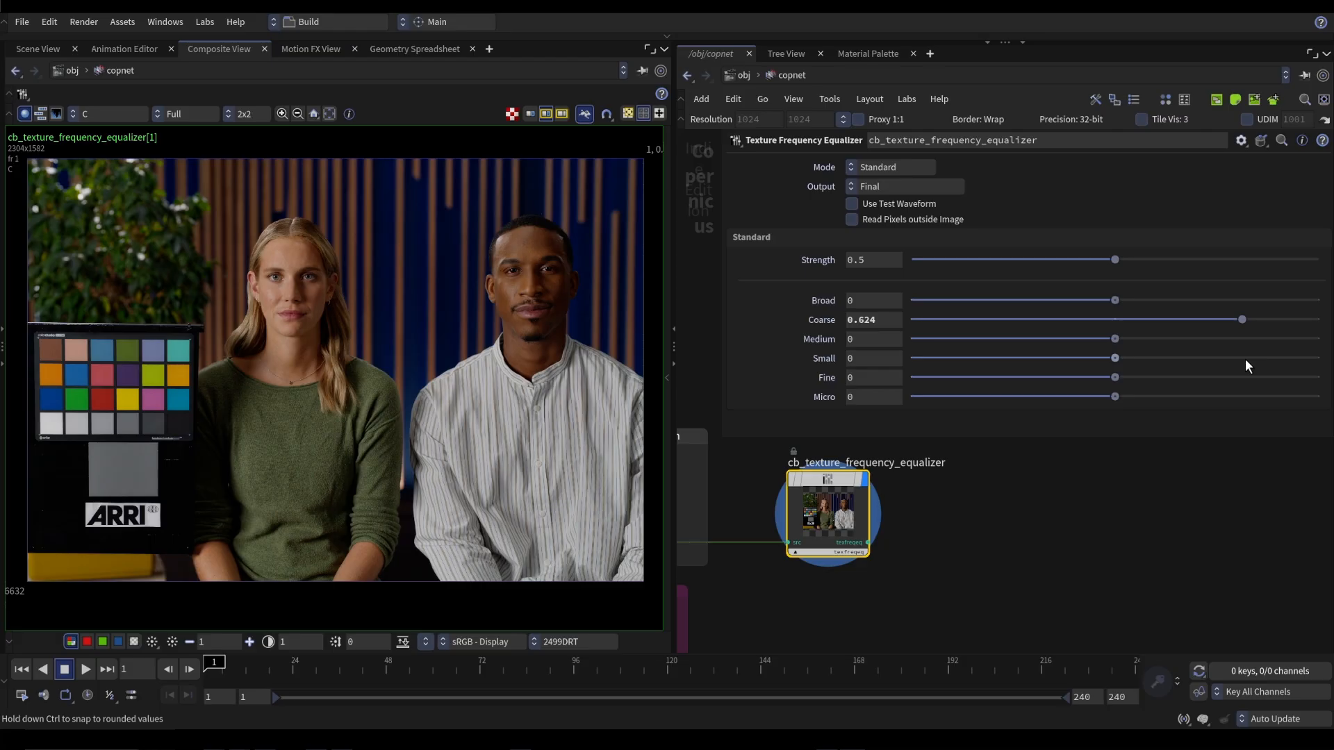
pyautogui.click(882, 205)
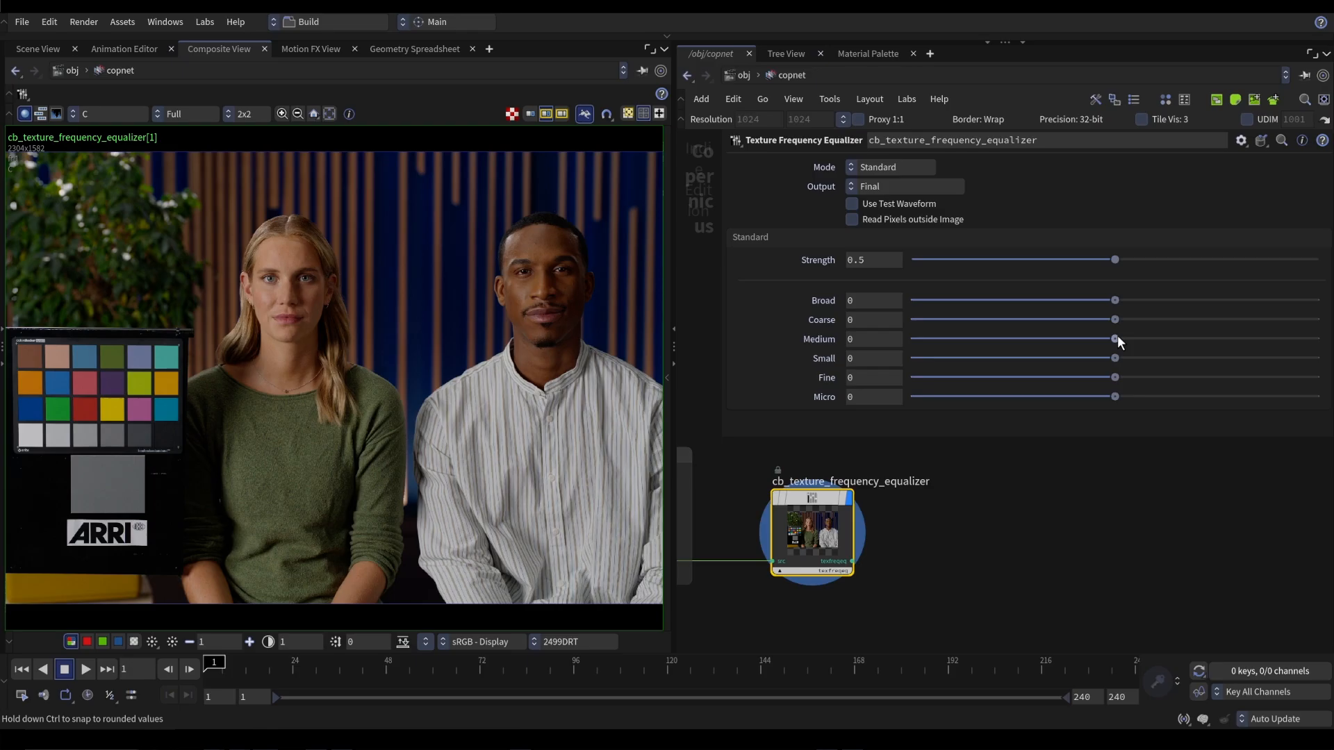
# Raise the Medium band to 1 and inspect its effect on the faces up close
pyautogui.moveTo(1115, 339); pyautogui.dragTo(1318, 339)
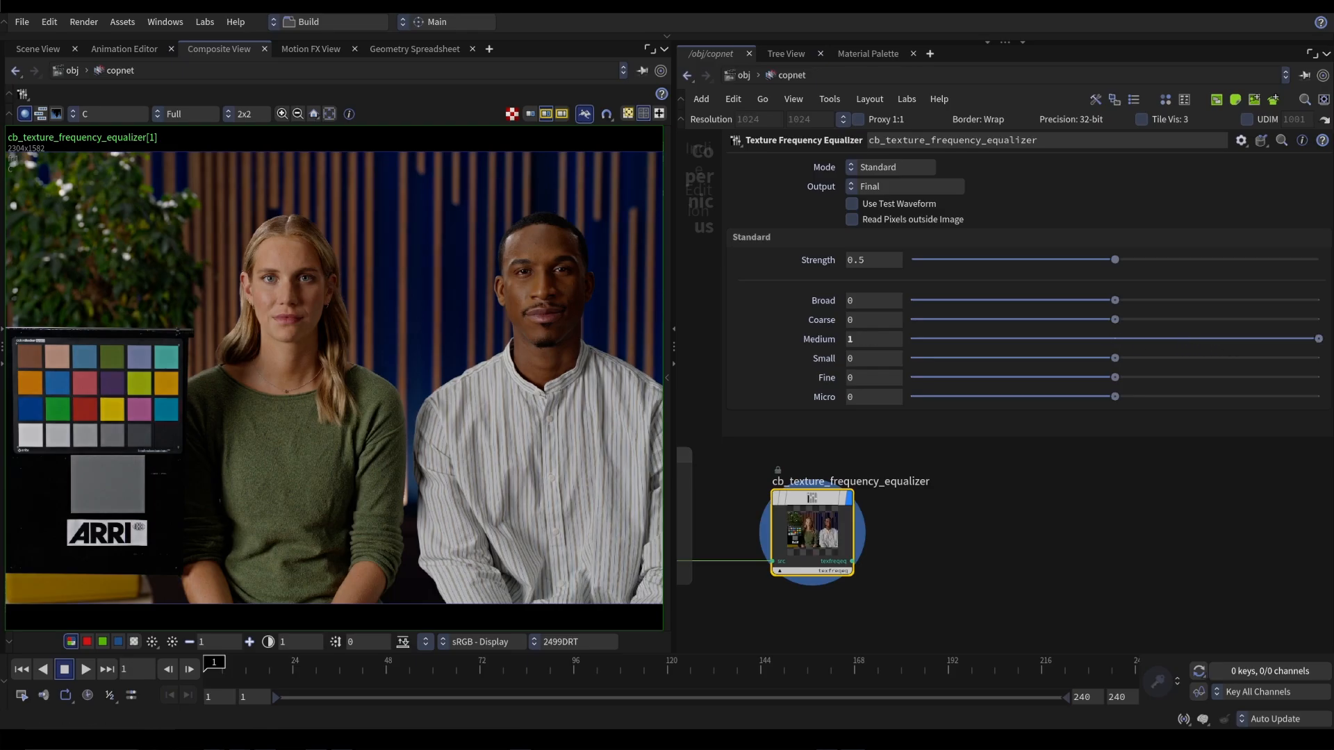
pyautogui.scroll(4, 544, 269)
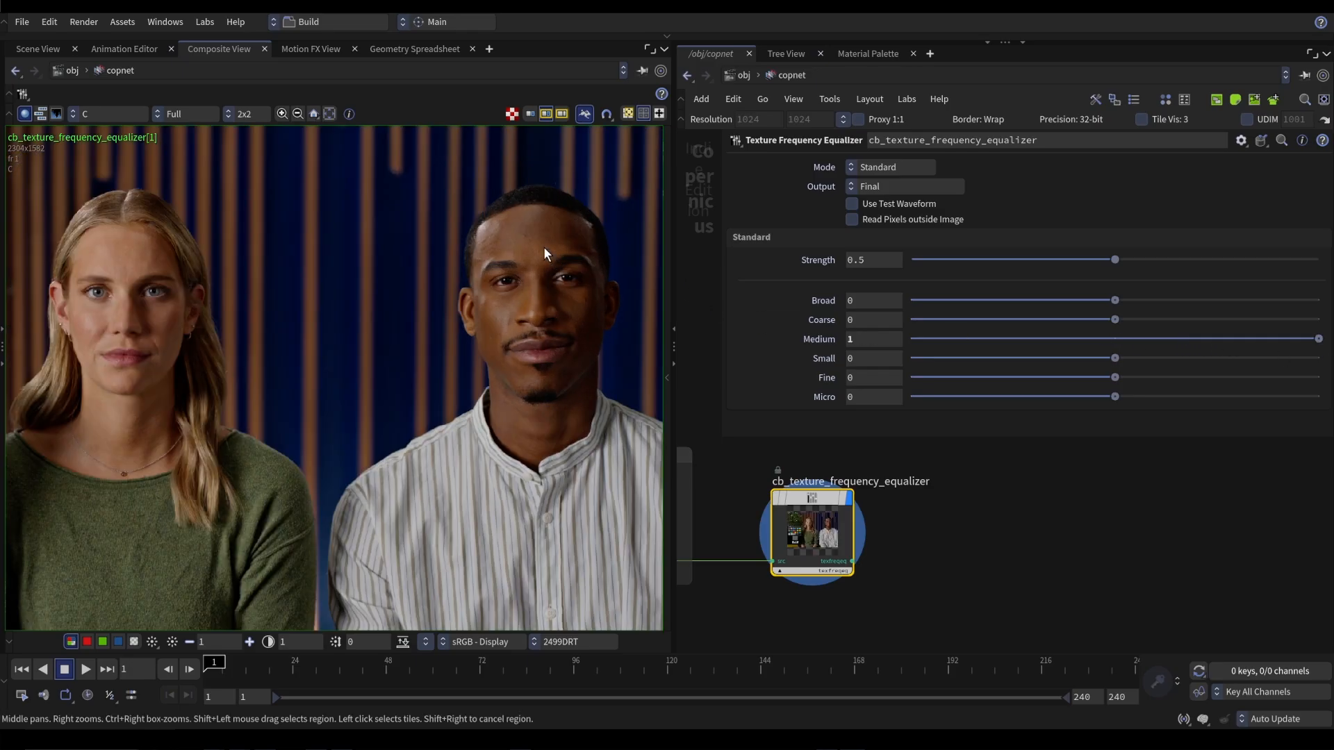
pyautogui.scroll(-4, 544, 269)
# Lower the Medium band to -1 and check its effect on the woman's face and on the full test waveform
pyautogui.moveTo(1162, 338); pyautogui.dragTo(898, 340)
pyautogui.moveTo(255, 328); pyautogui.dragTo(553, 320, button='middle')
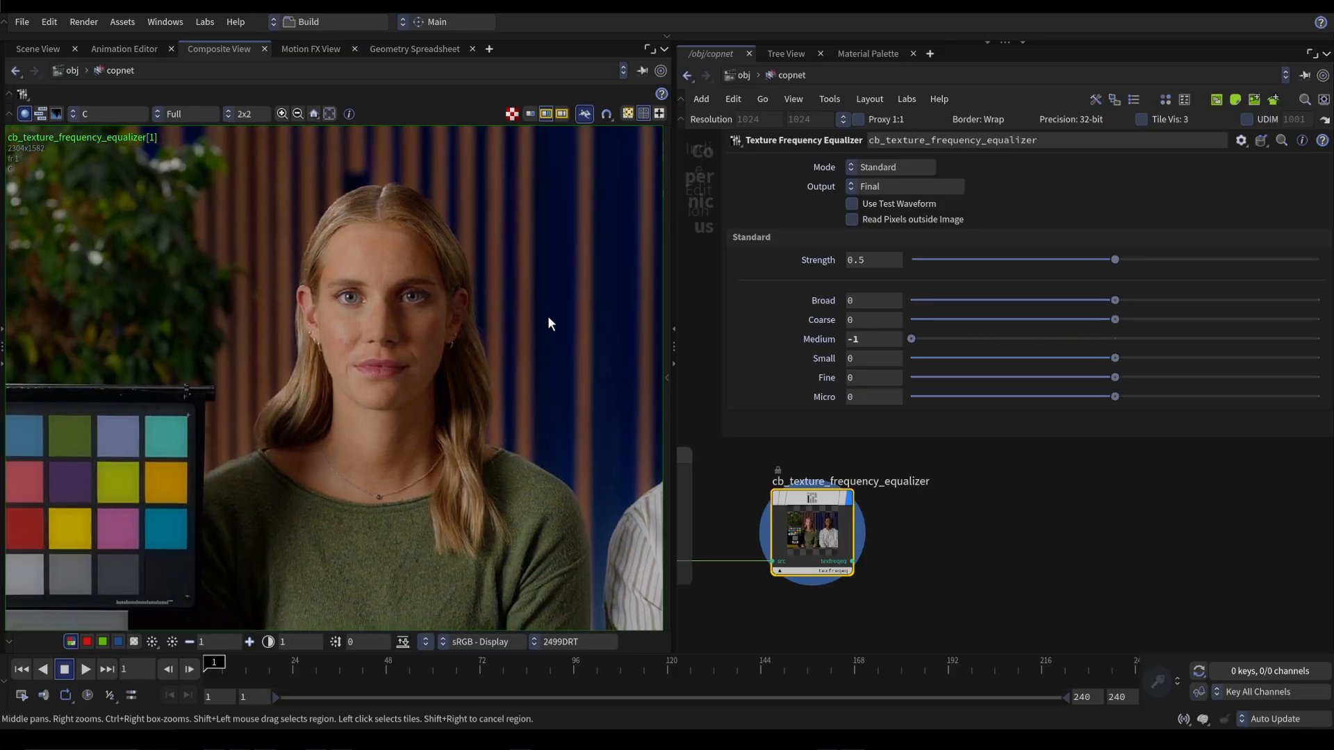
pyautogui.click(852, 203)
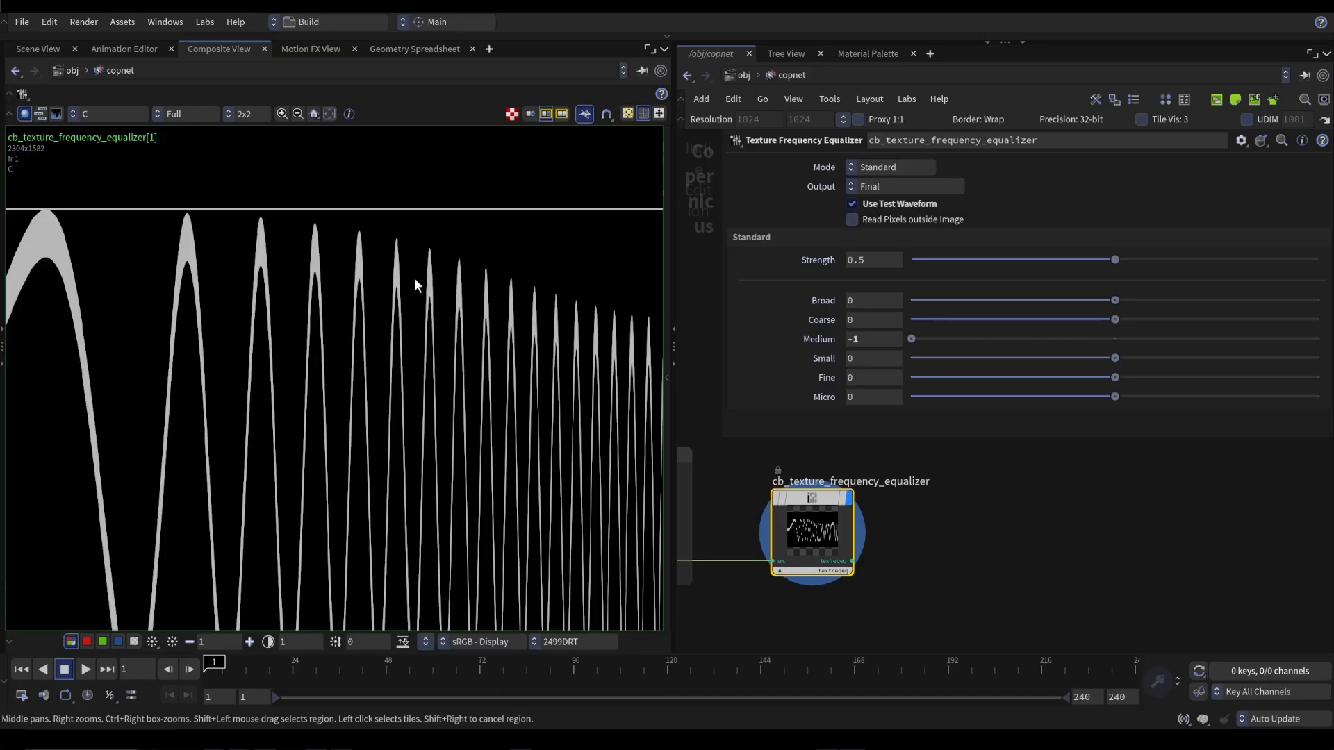
pyautogui.press('h')
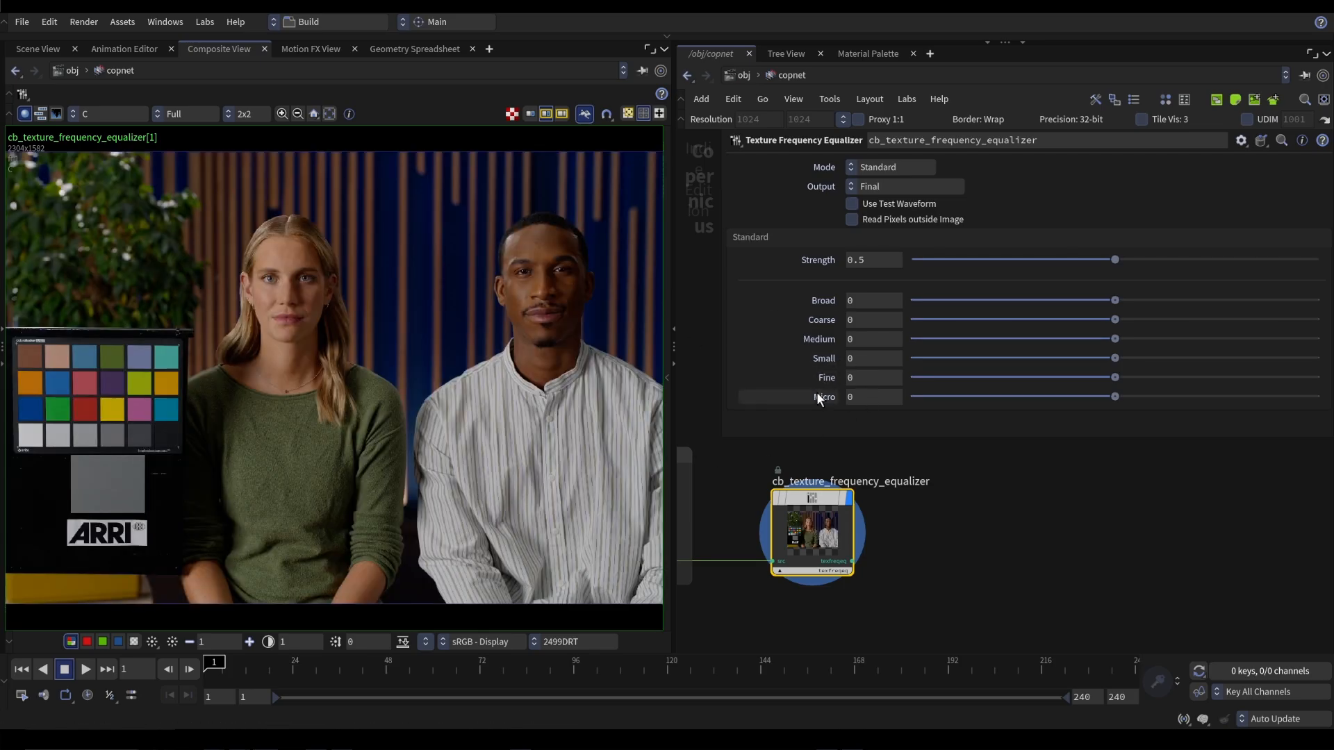
# Examine the neutral portrait at different viewing distances, from a close-up of the woman's face to a thumbnail-sized full image
pyautogui.scroll(3, 462, 316)
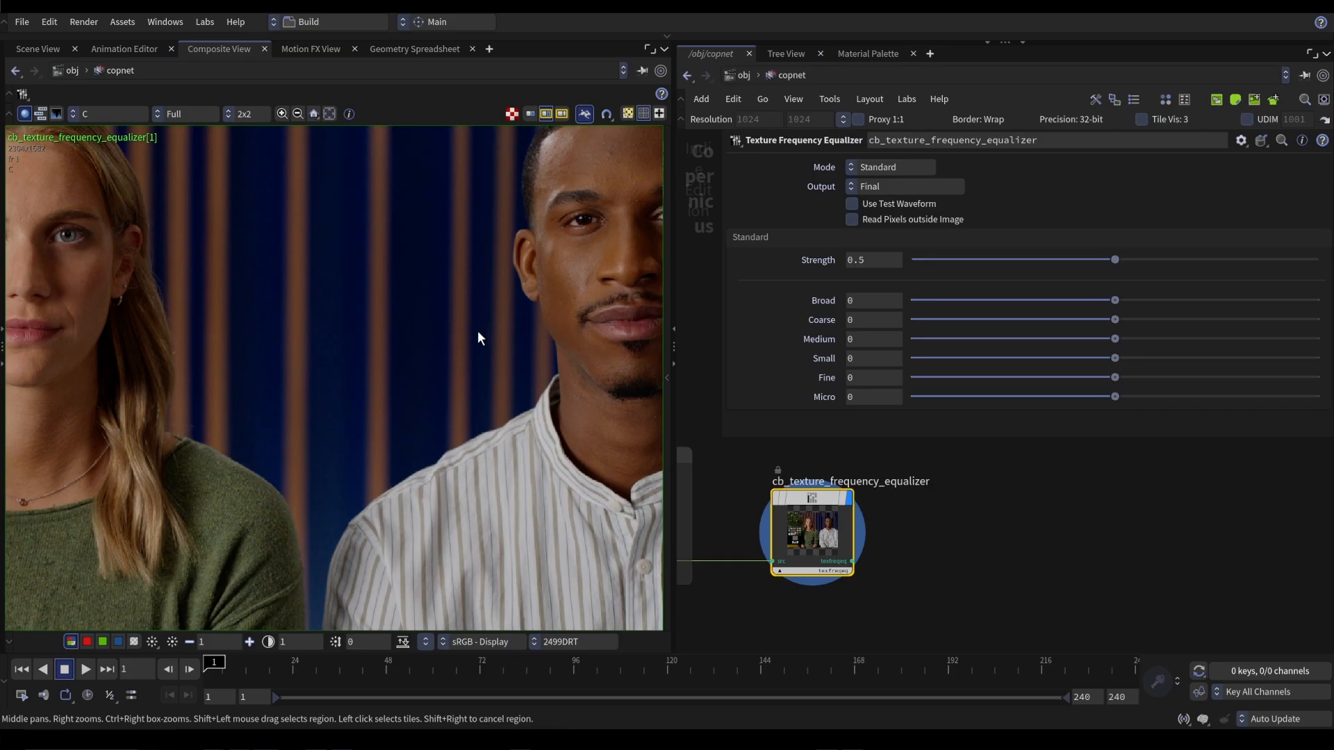
pyautogui.moveTo(455, 353); pyautogui.dragTo(360, 423, button='middle')
pyautogui.moveTo(207, 399); pyautogui.dragTo(539, 393, button='middle')
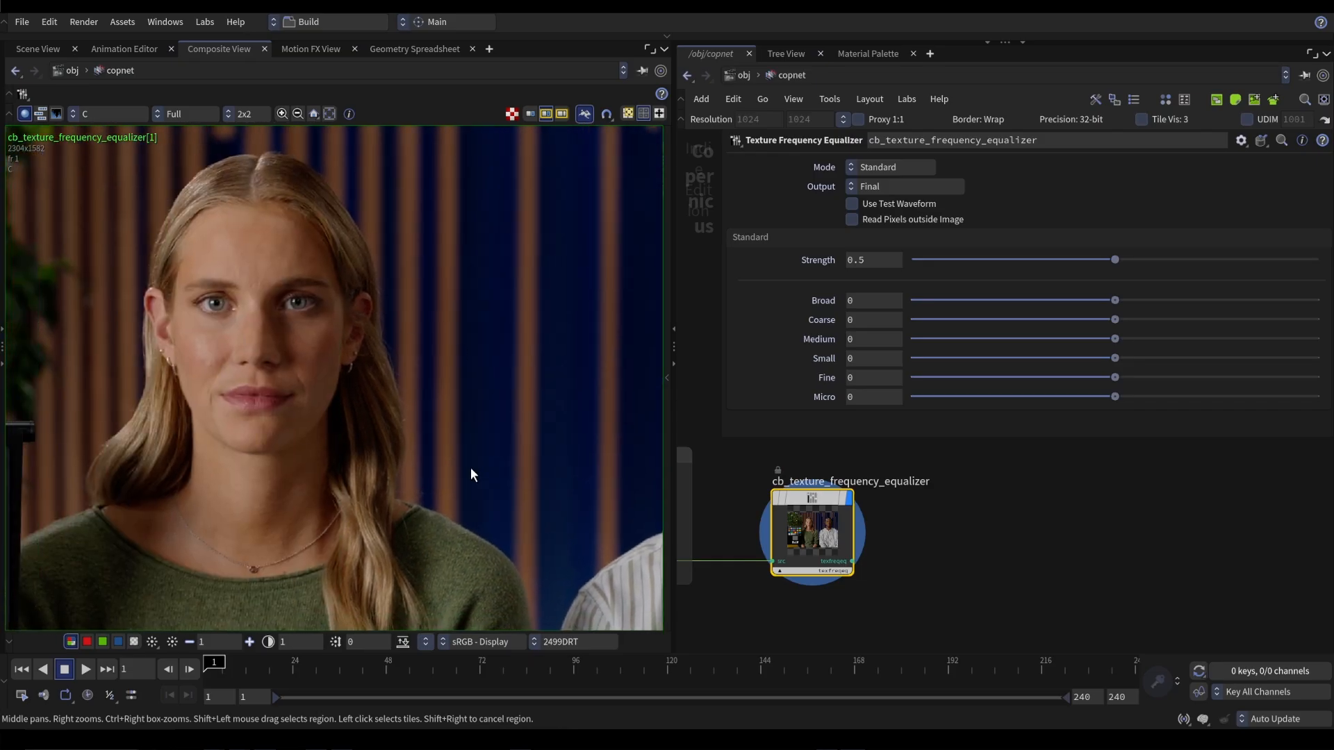
pyautogui.press('h')
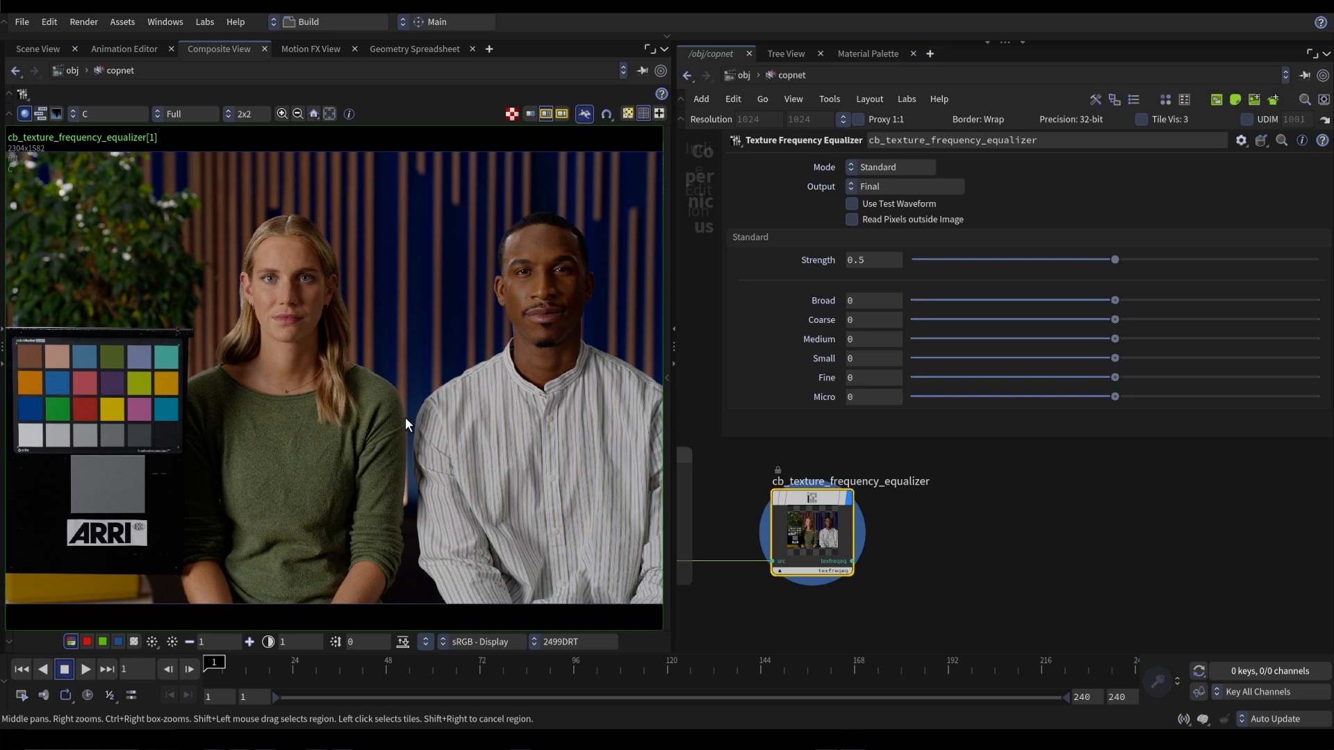
pyautogui.scroll(-10, 406, 424)
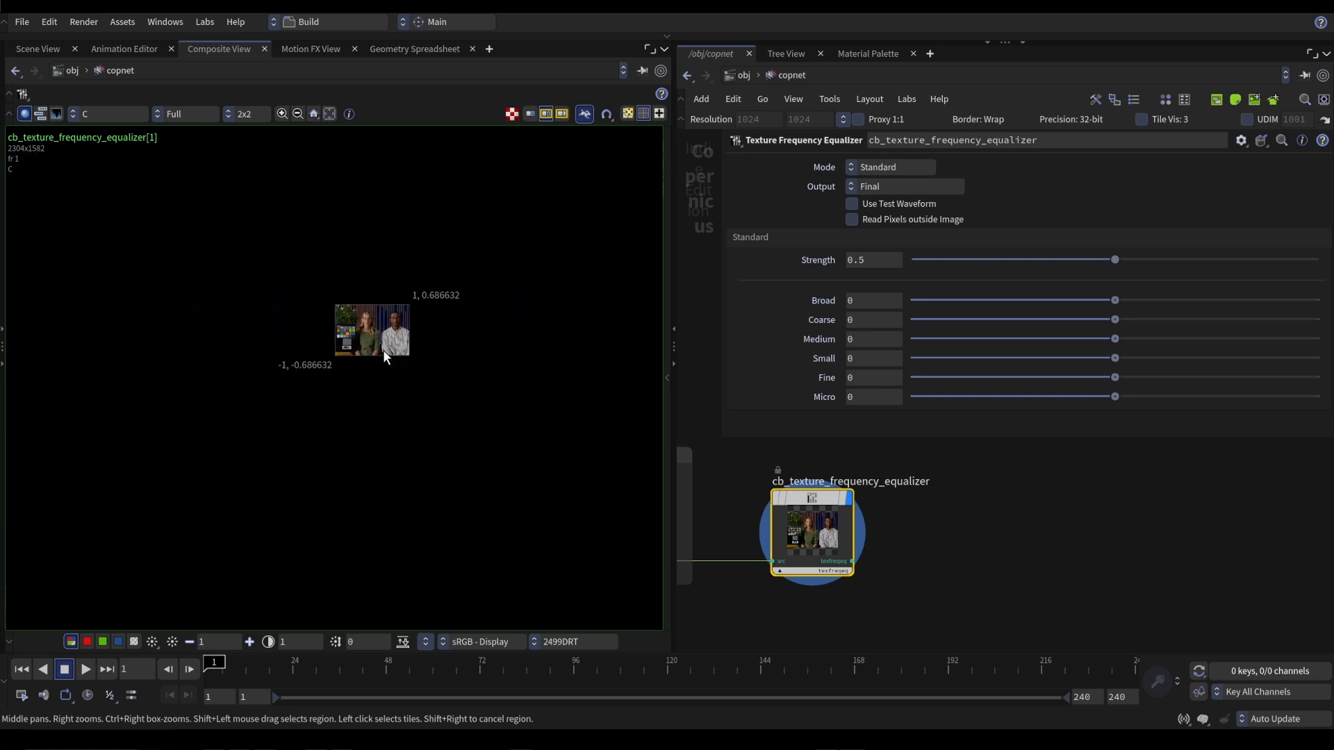
# Lower the Small band to -1 and compare the portrait with the equalizer node bypassed and active
pyautogui.moveTo(1113, 341); pyautogui.dragTo(1222, 361)
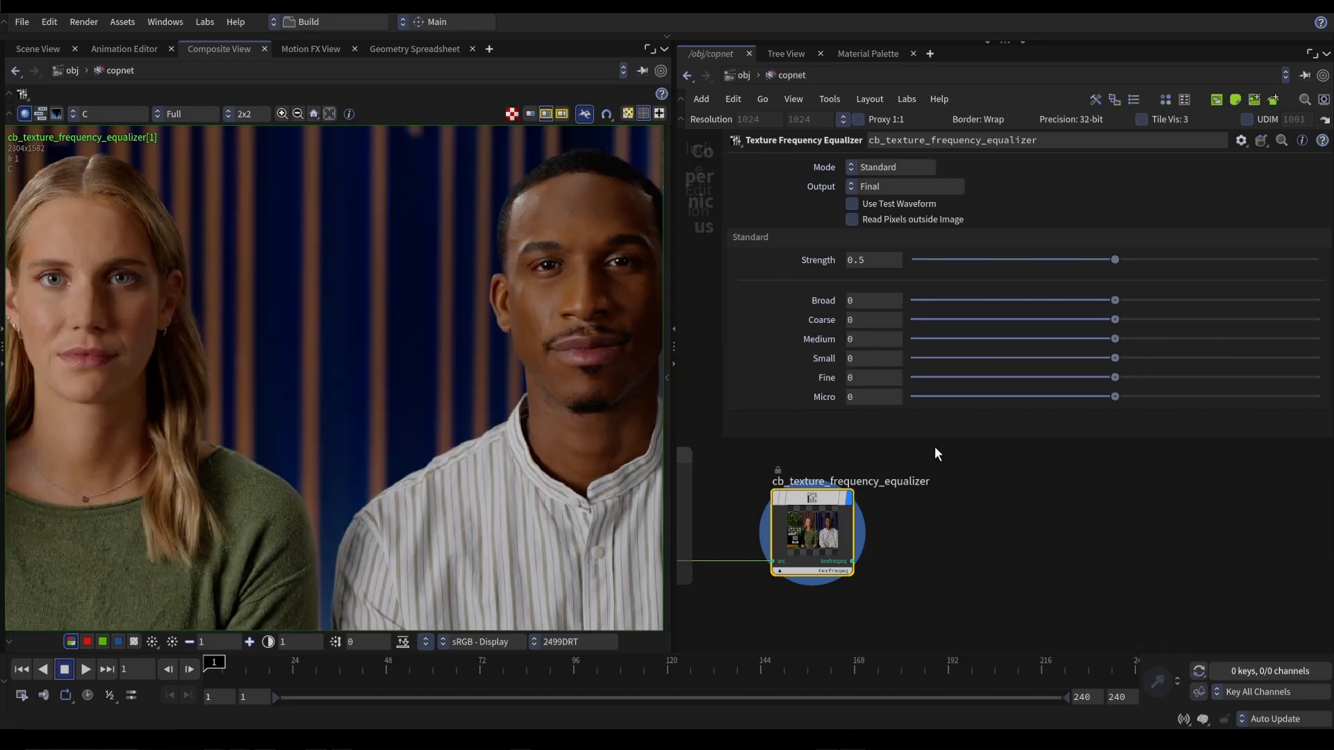
pyautogui.moveTo(1119, 361); pyautogui.dragTo(902, 361)
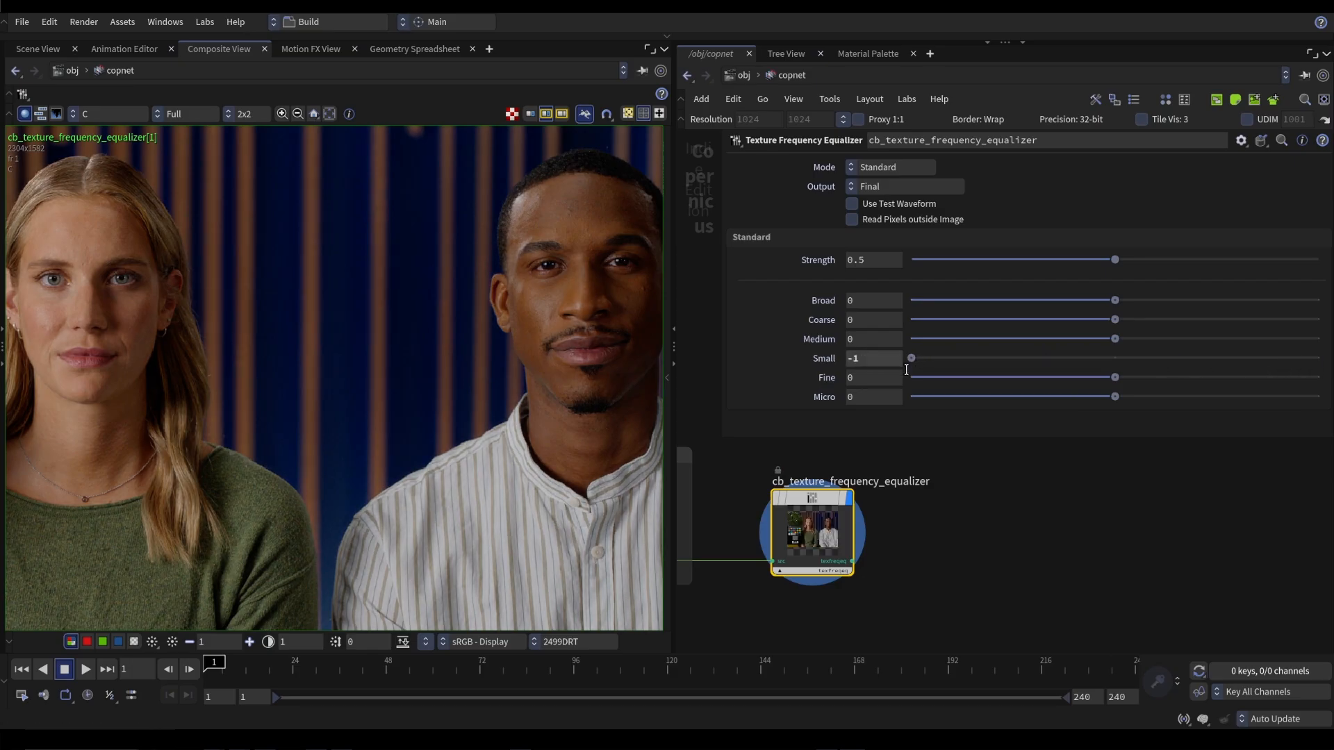
pyautogui.press('b')
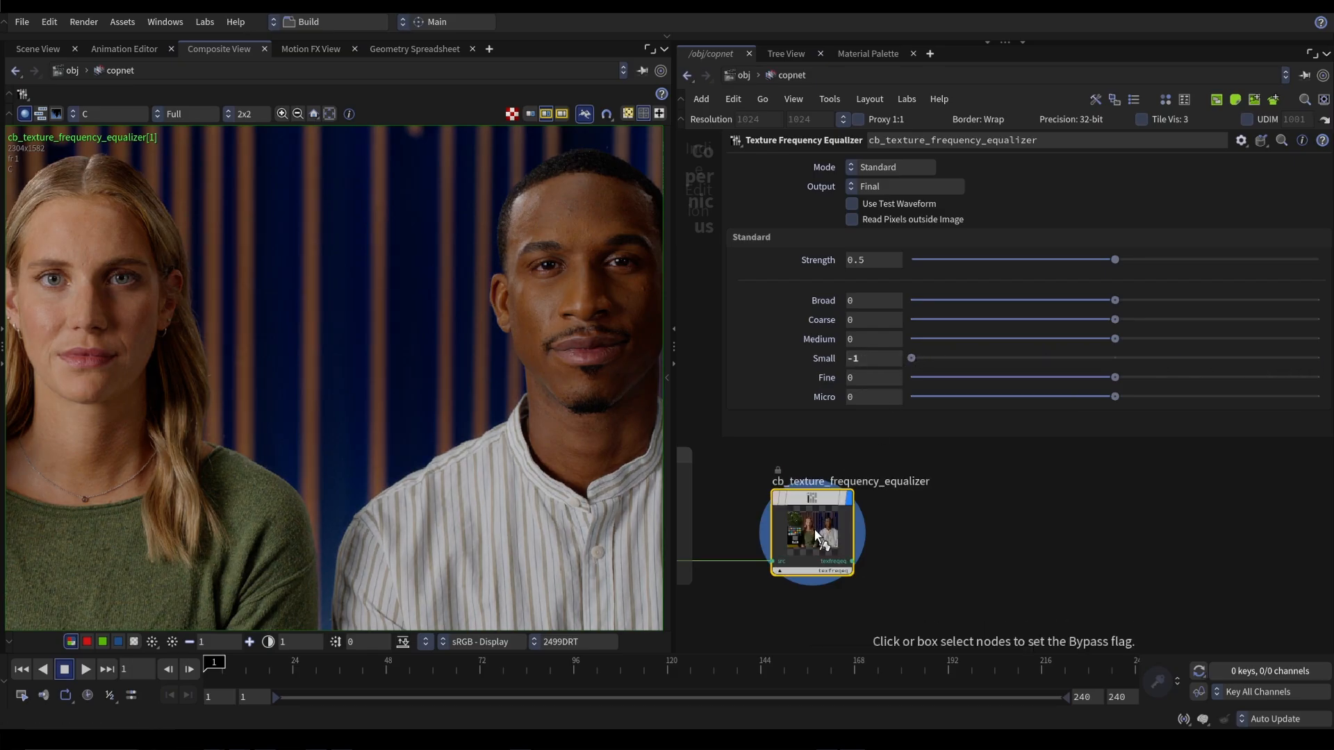
pyautogui.click(815, 536)
pyautogui.click(815, 536)
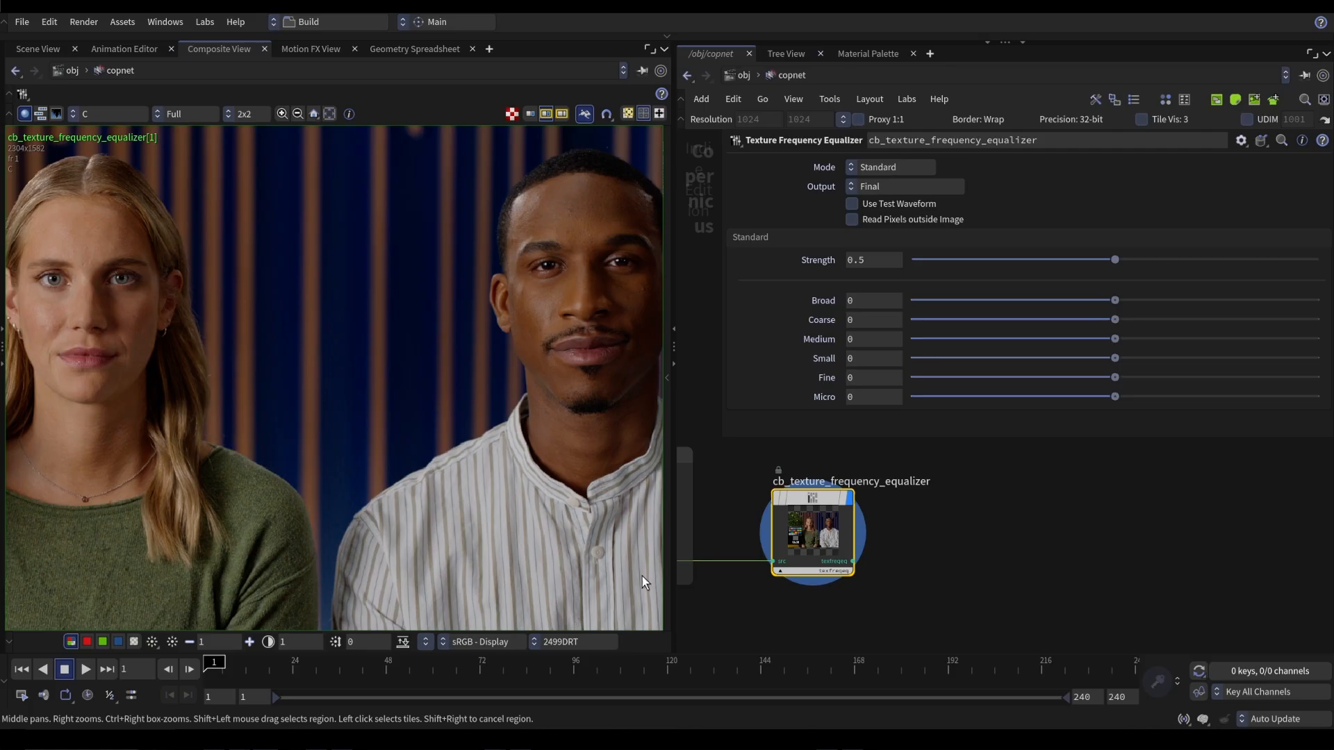
# Raise the Micro band to 1 and inspect its effect on the man's skin and eyes up close
pyautogui.moveTo(1116, 378); pyautogui.dragTo(1332, 410)
pyautogui.hotkey('ctrl', 'z')
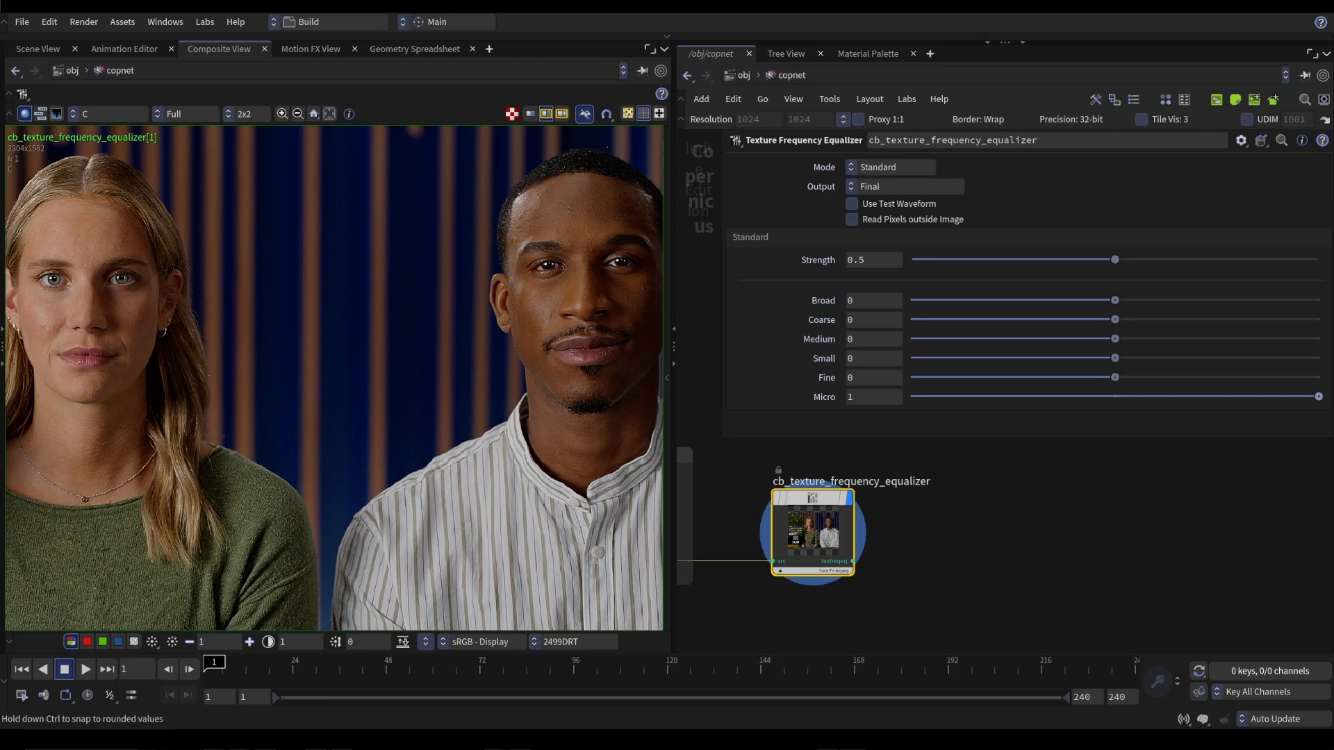
pyautogui.scroll(6, 533, 294)
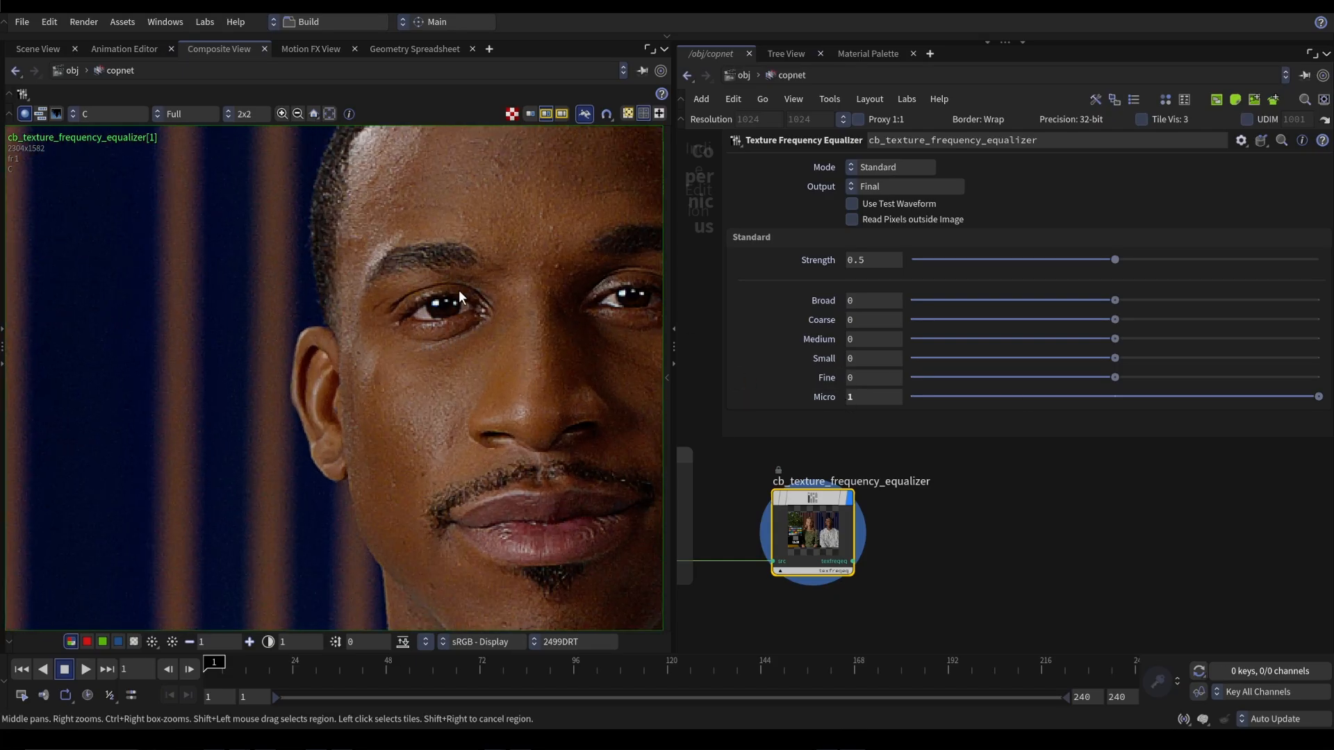
pyautogui.scroll(2, 261, 238)
pyautogui.scroll(3, 262, 238)
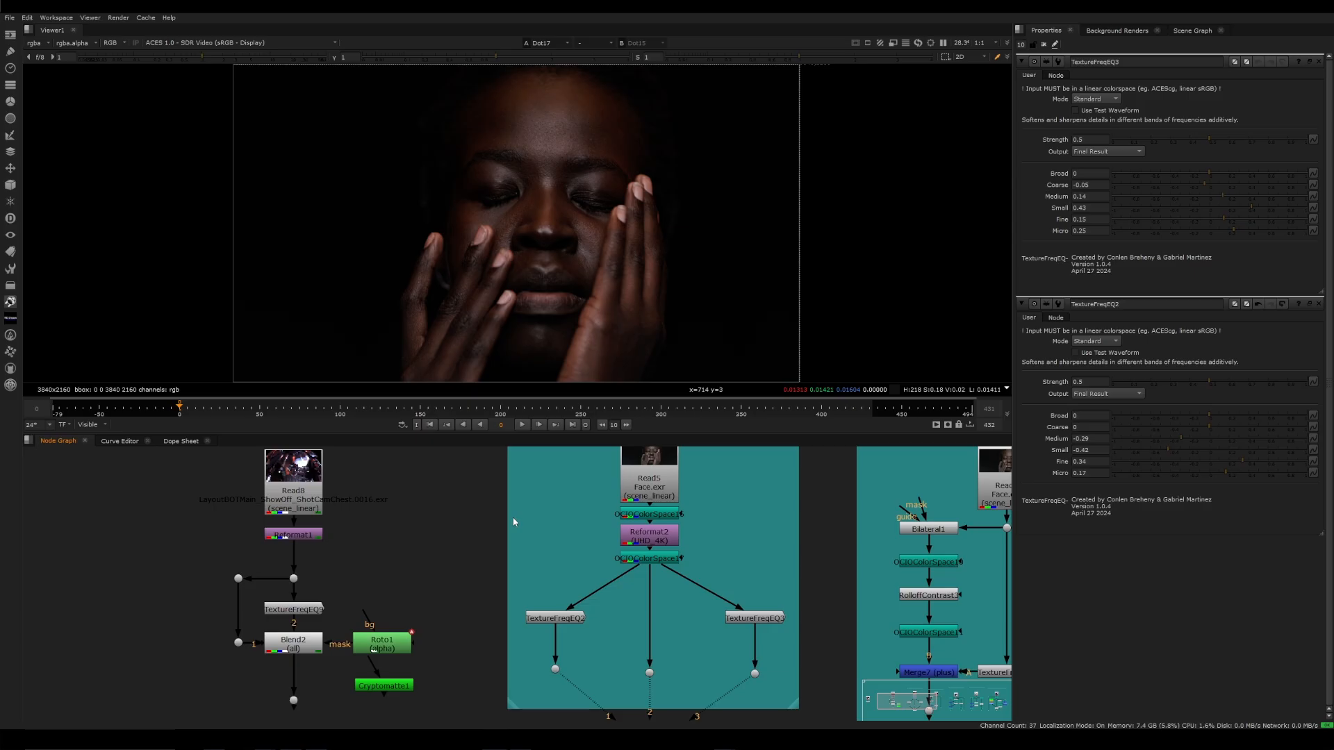
# In Nuke, compare the unprocessed Face.exr image with the TextureFreqEQ2 branch, looking closely at the eyes and nose
pyautogui.press('2')
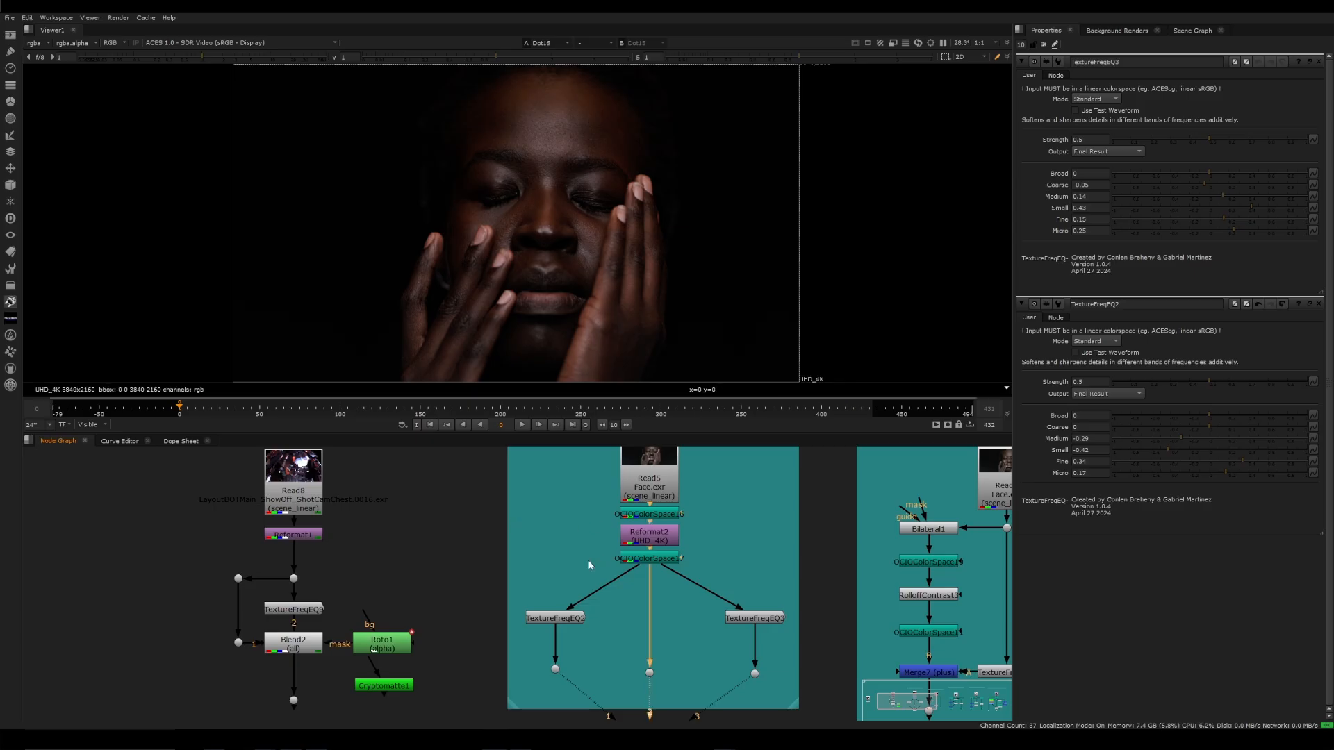
pyautogui.scroll(5, 551, 263)
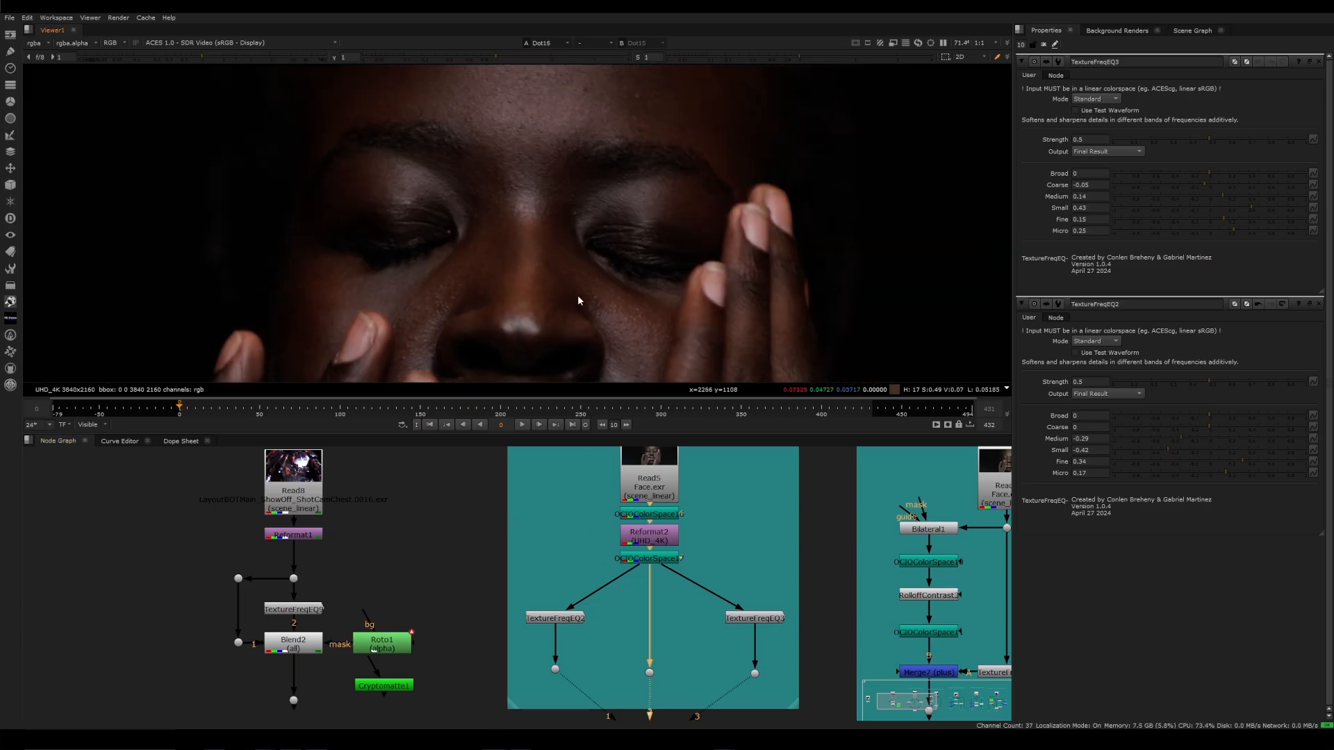
pyautogui.moveTo(791, 537); pyautogui.dragTo(703, 569, button='middle')
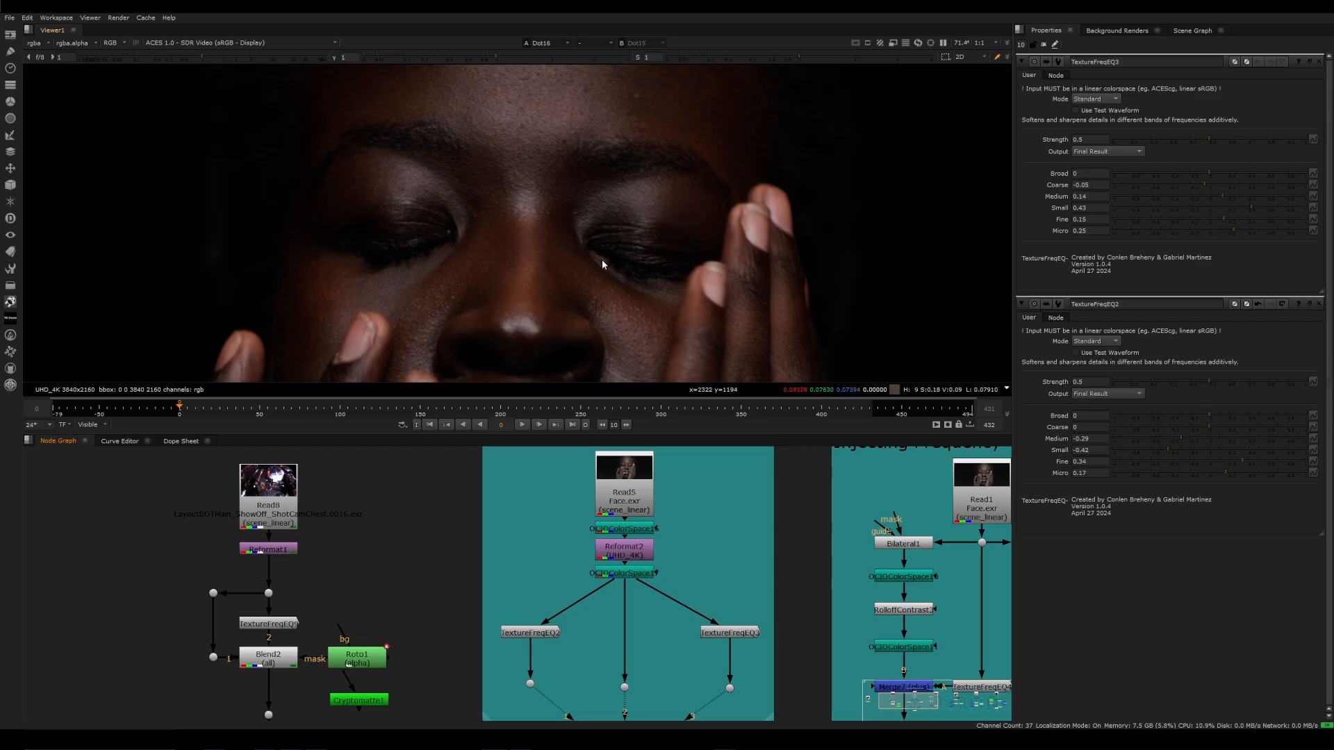
pyautogui.press('1')
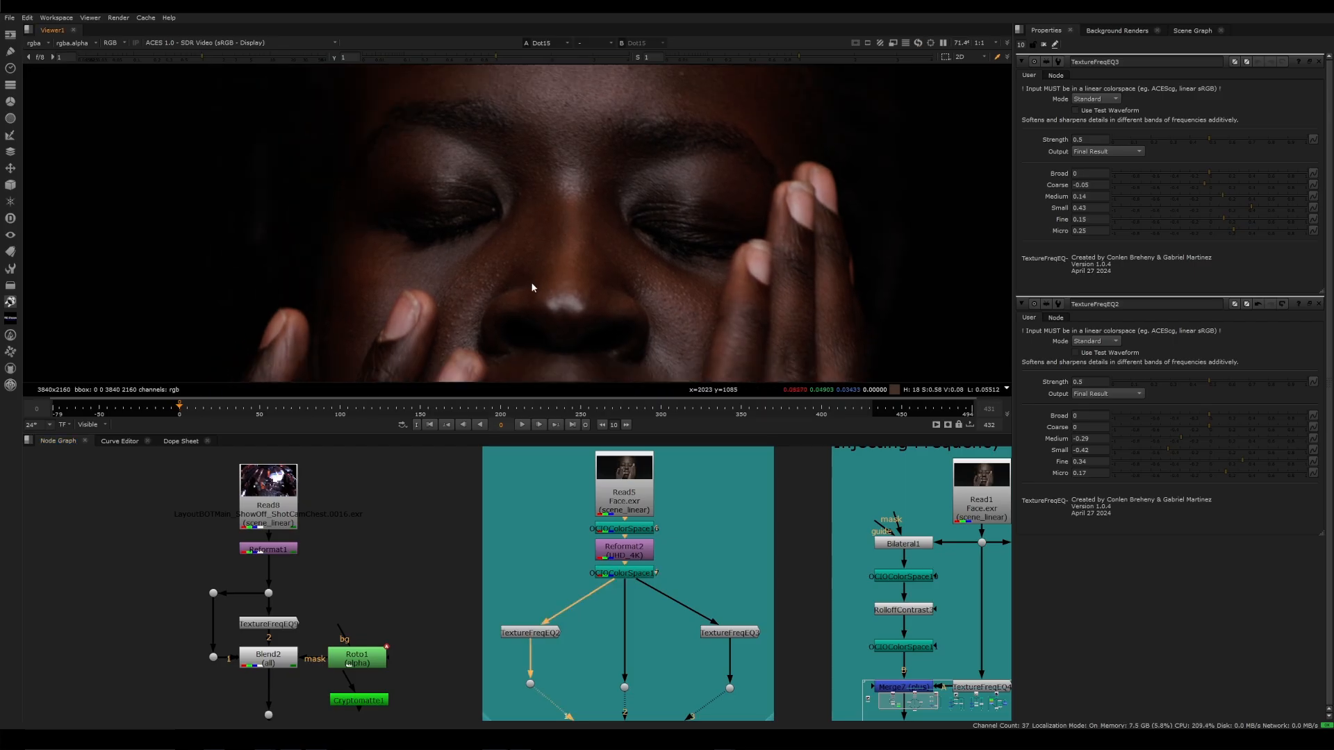
# Open only TextureFreqEQ2's properties, closing those of TextureFreqEQ3, and examine its band values against the skin texture around the eyes
pyautogui.doubleClick(543, 632)
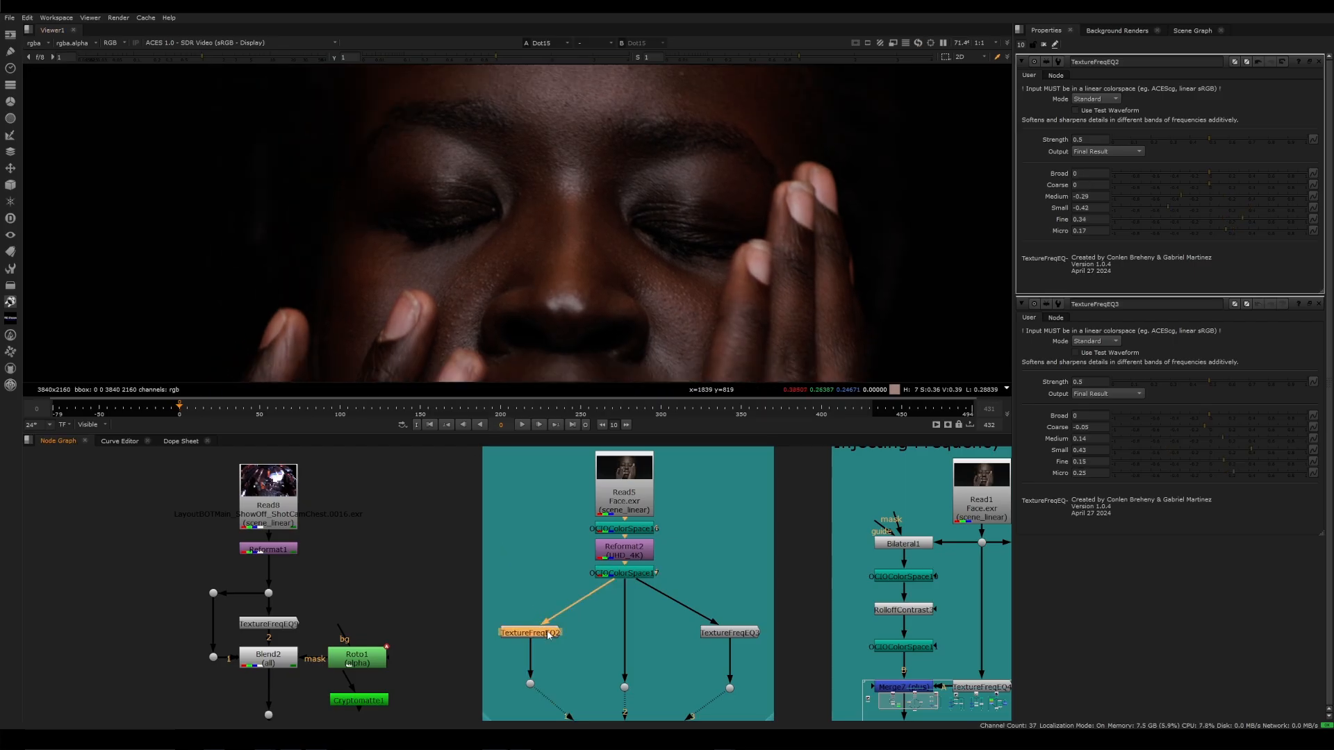
pyautogui.scroll(1, 577, 232)
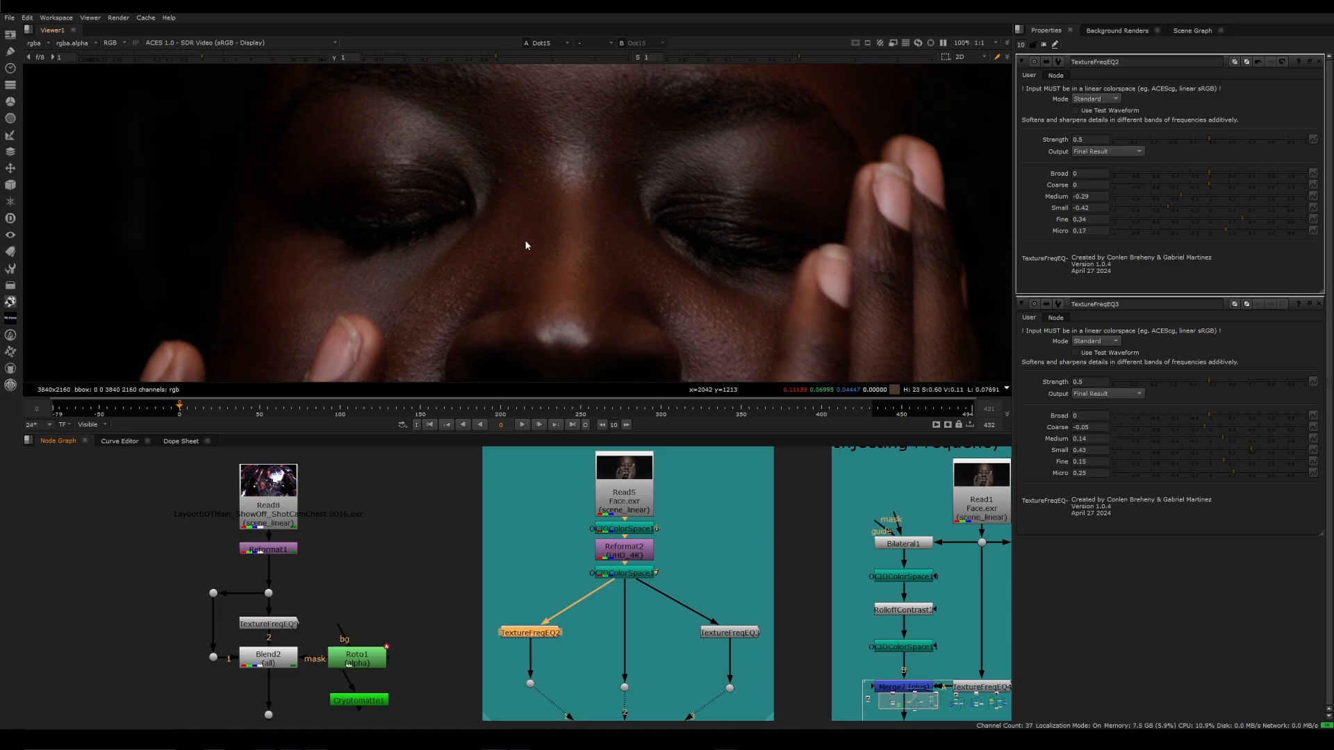
pyautogui.moveTo(535, 232); pyautogui.dragTo(520, 272, button='middle')
pyautogui.keyDown('ctrl'); pyautogui.click(1317, 62); pyautogui.keyUp('ctrl')
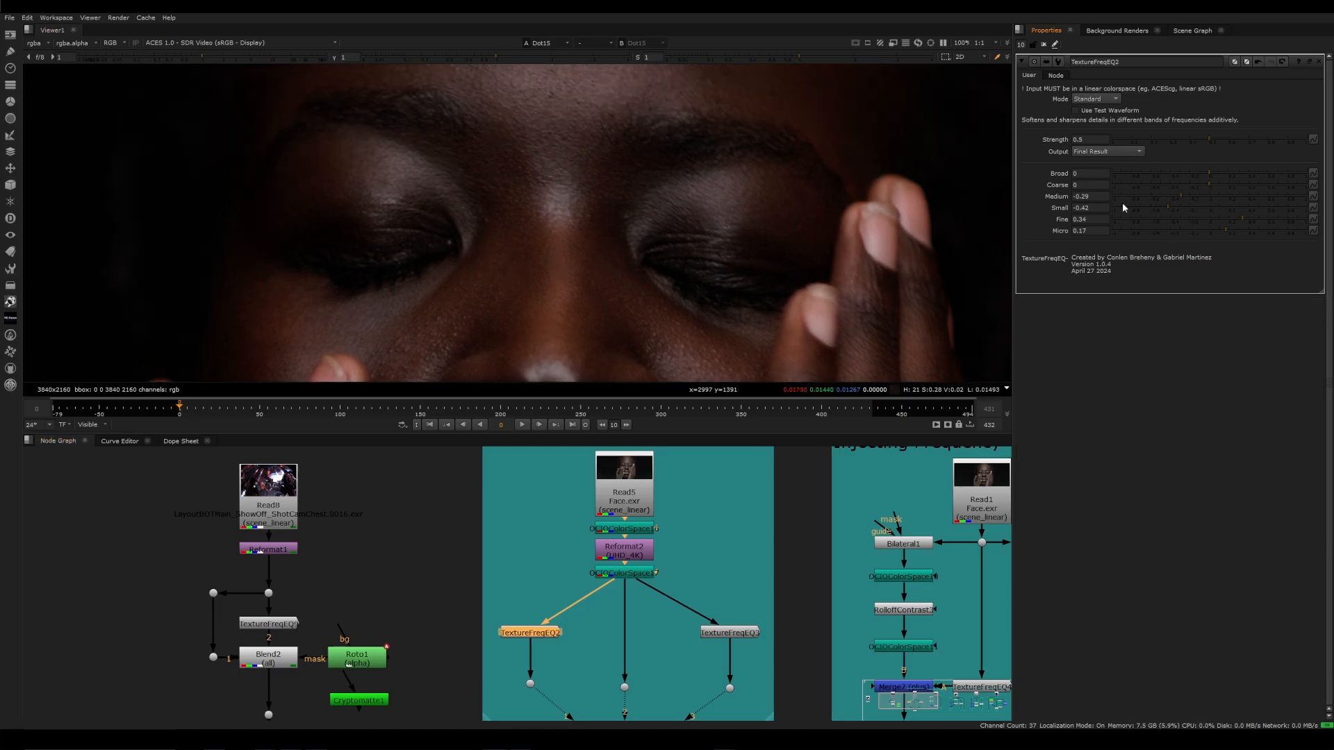
pyautogui.moveTo(661, 203); pyautogui.dragTo(687, 188, button='middle')
pyautogui.scroll(-1, 687, 188)
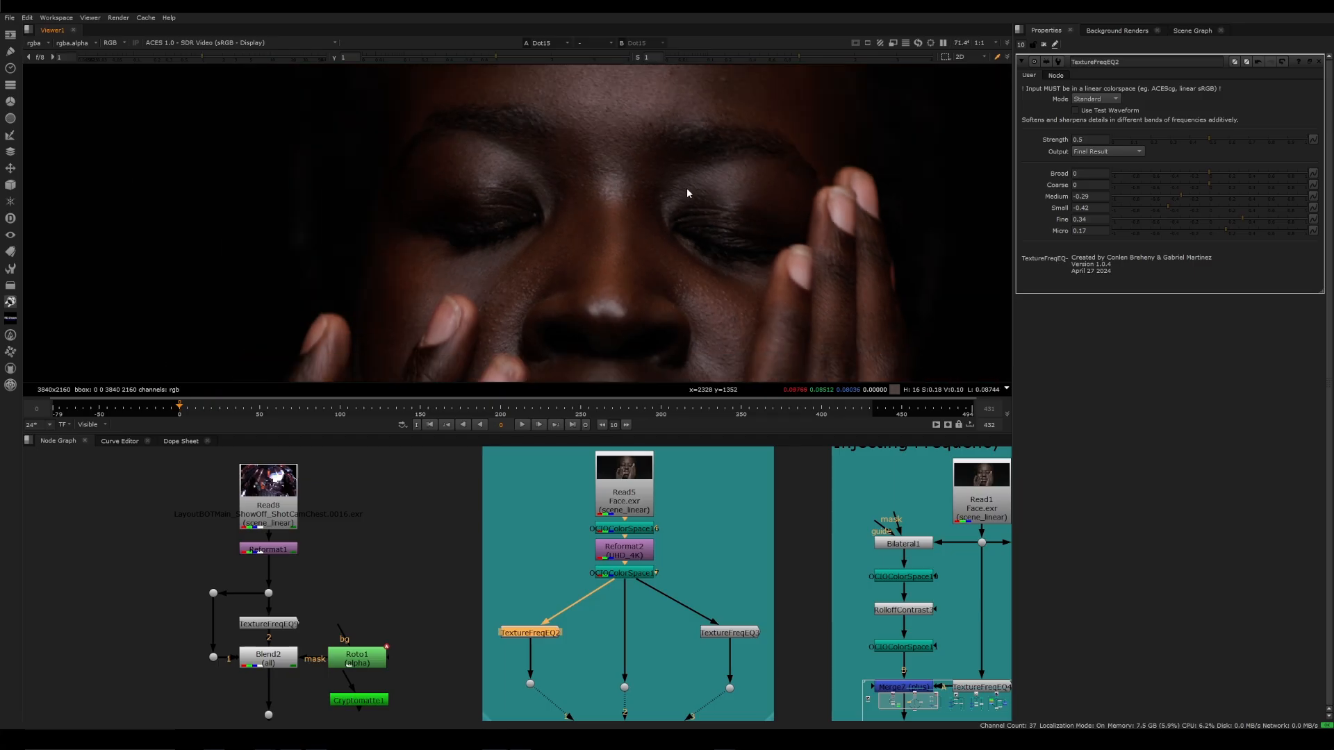
pyautogui.scroll(1, 686, 187)
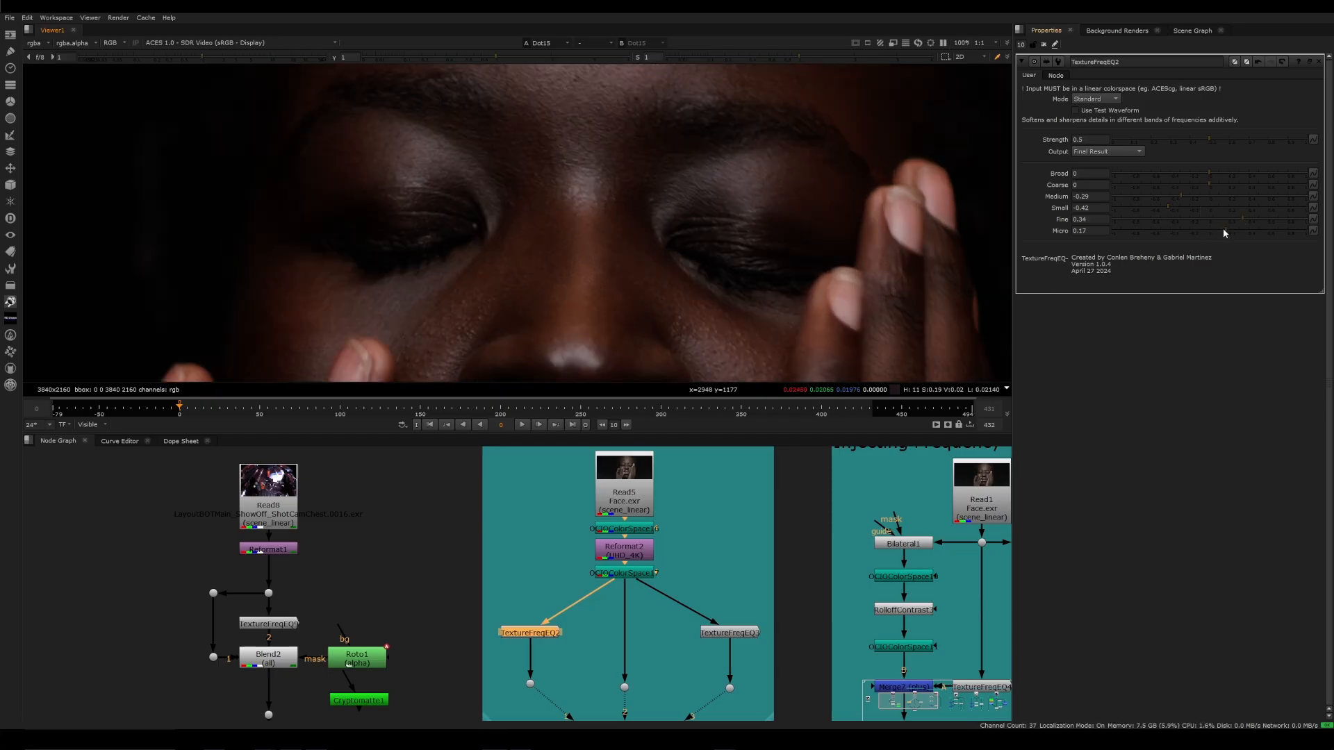
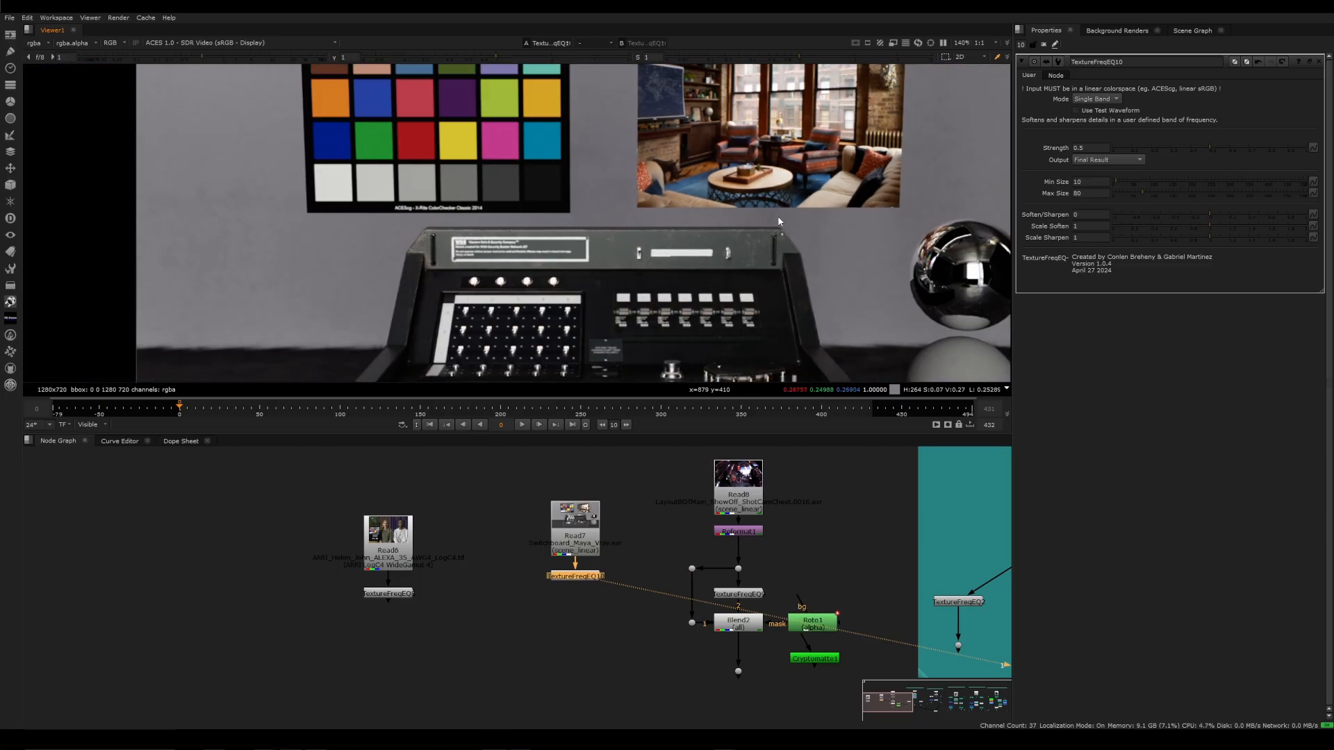
# Set TextureFreqEQ10's Soften/Sharpen to -0.78 and lower Min Size to its minimum, comparing the softened control desk image with the original
pyautogui.click(1133, 216)
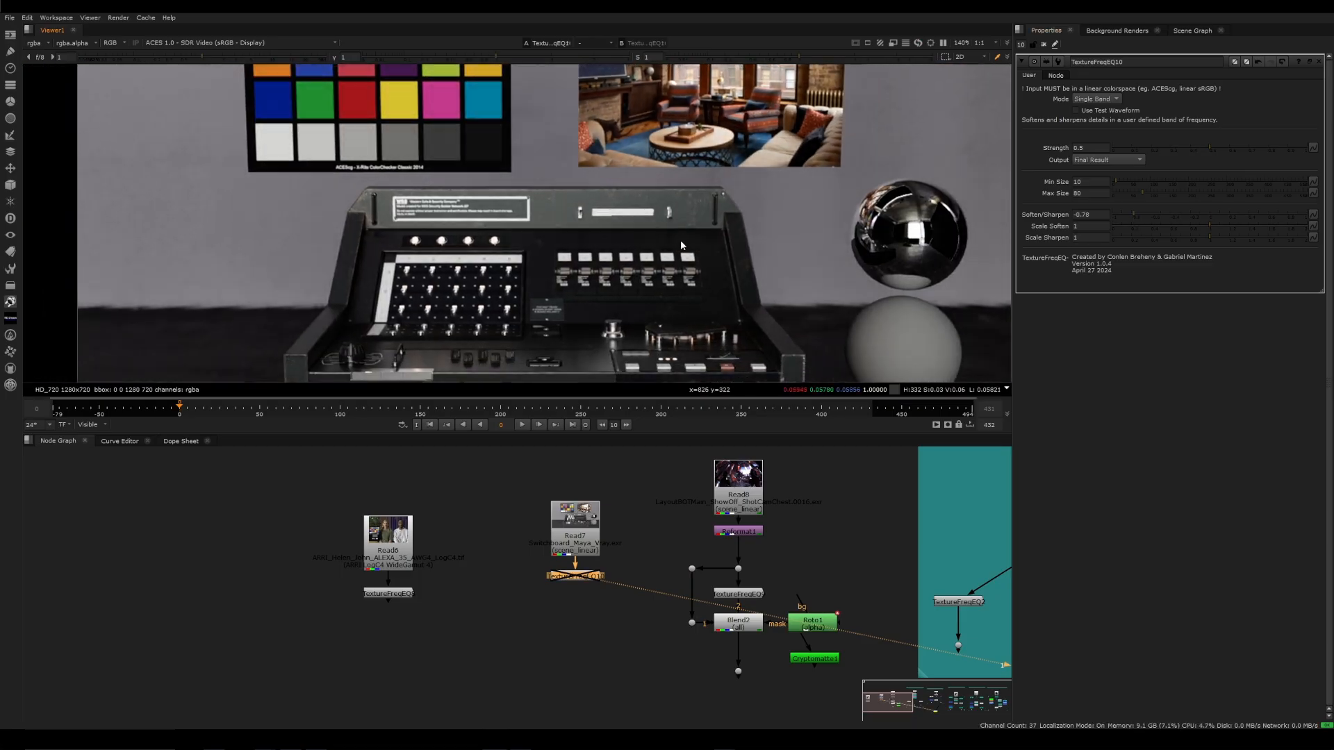
pyautogui.scroll(-3, 681, 245)
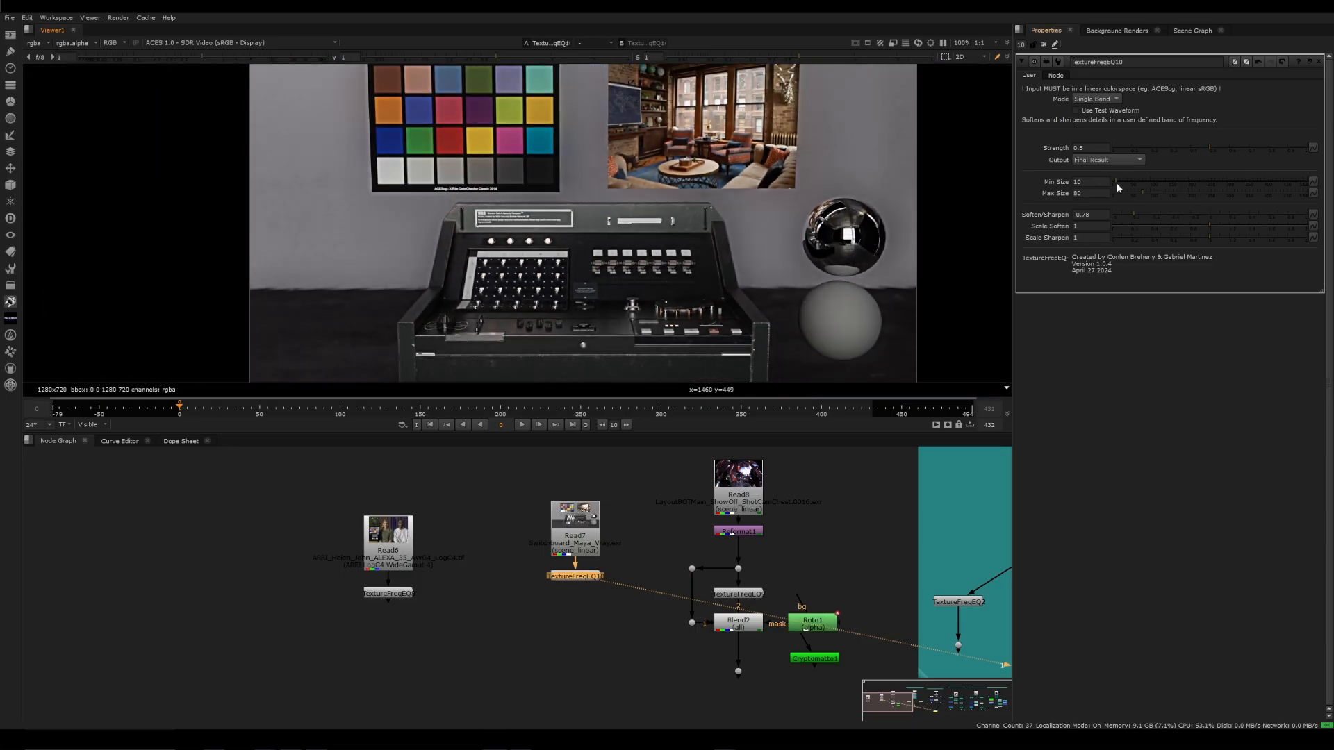
pyautogui.moveTo(1116, 181); pyautogui.dragTo(1112, 182)
pyautogui.moveTo(711, 234); pyautogui.dragTo(699, 223, button='middle')
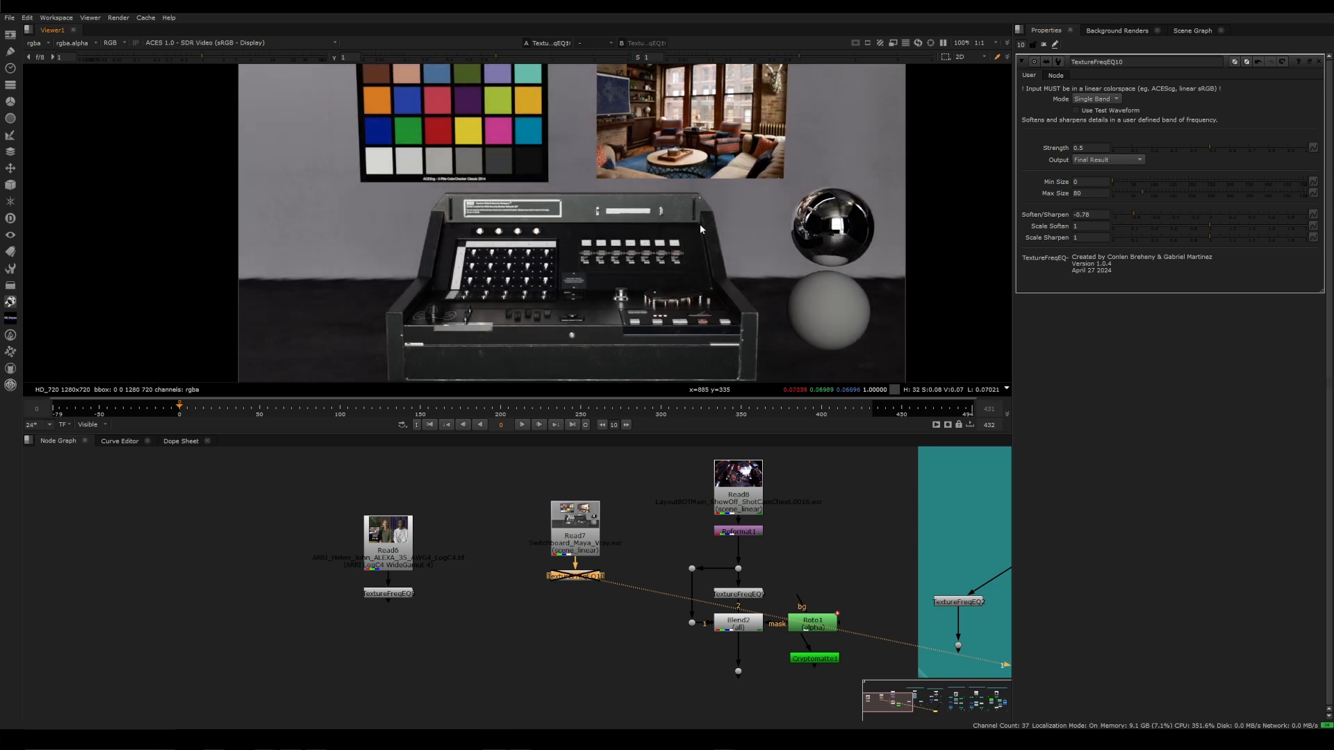
# Set TextureFreqEQ10's band to Min Size 72 and Max Size 282, and switch its Output to Visualize Difference
pyautogui.moveTo(1145, 193)
pyautogui.mouseDown()
pyautogui.moveTo(1219, 193)
pyautogui.moveTo(1141, 182)
pyautogui.mouseUp()
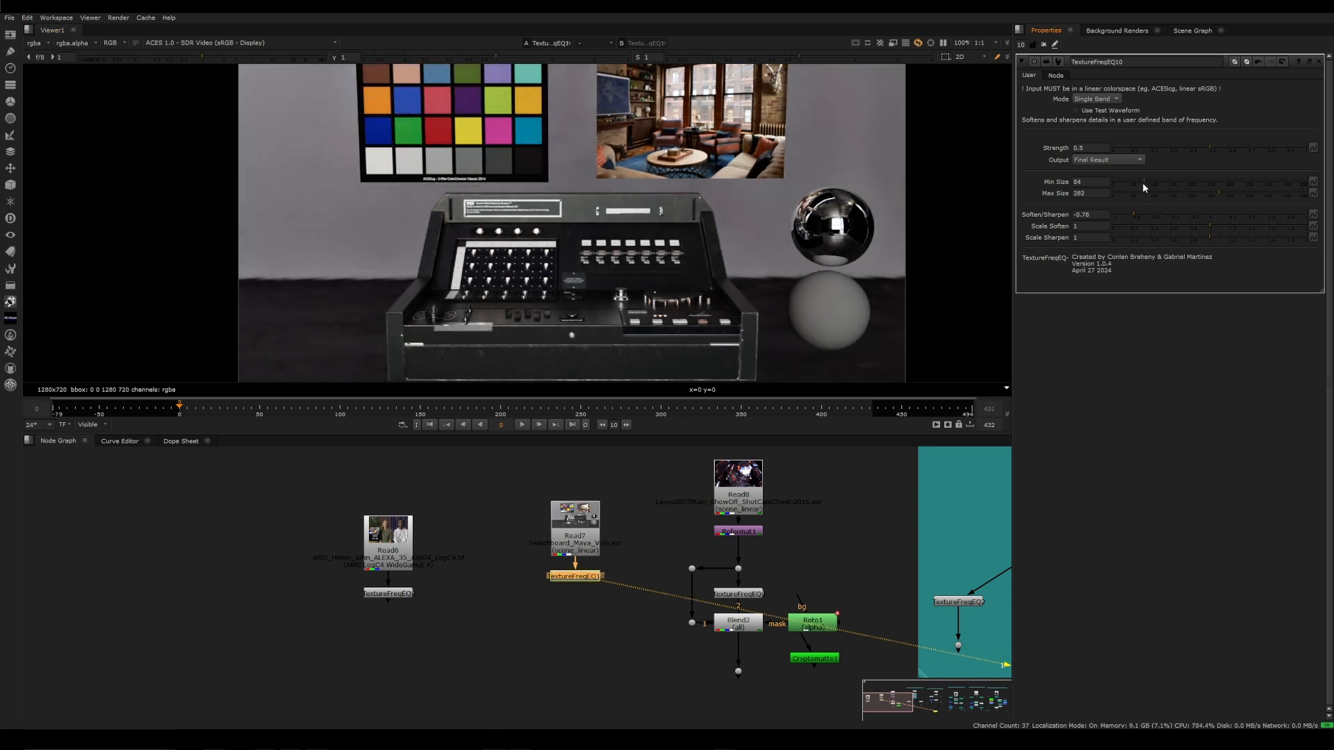
pyautogui.scroll(-2, 722, 208)
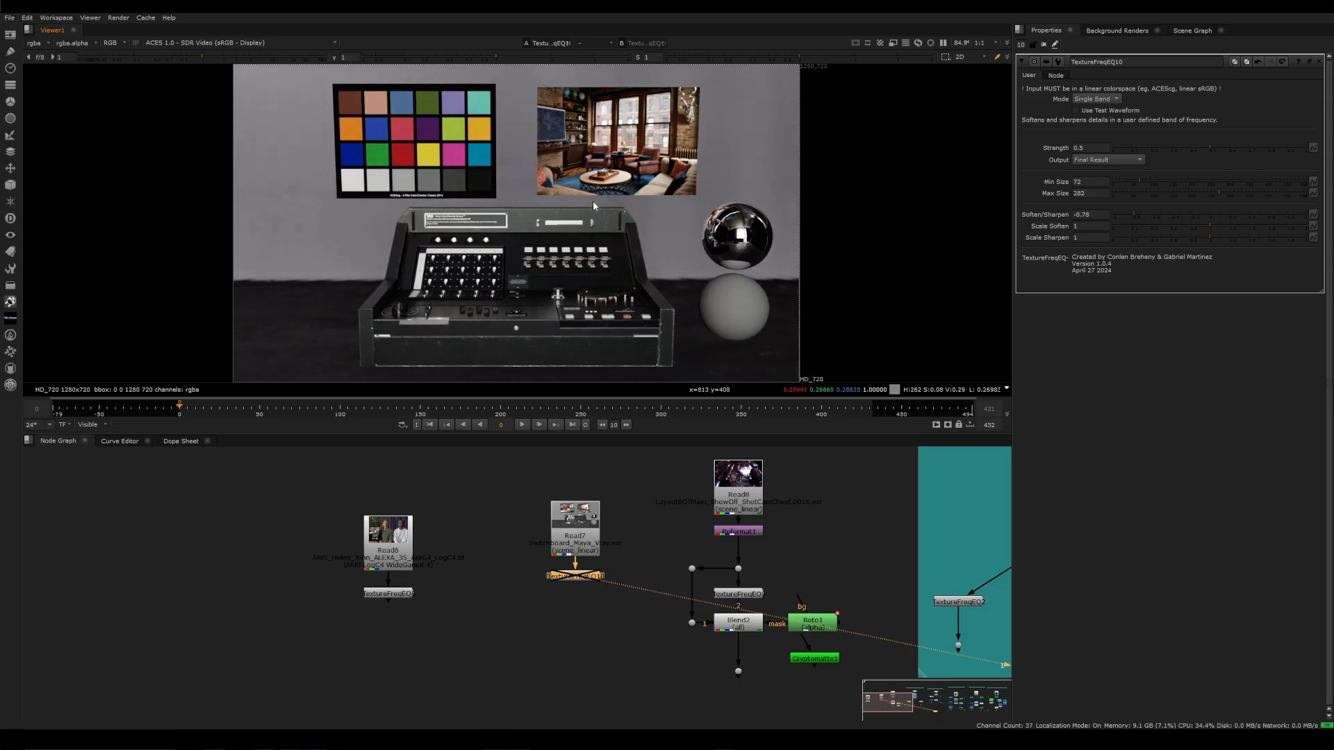
pyautogui.click(1107, 160)
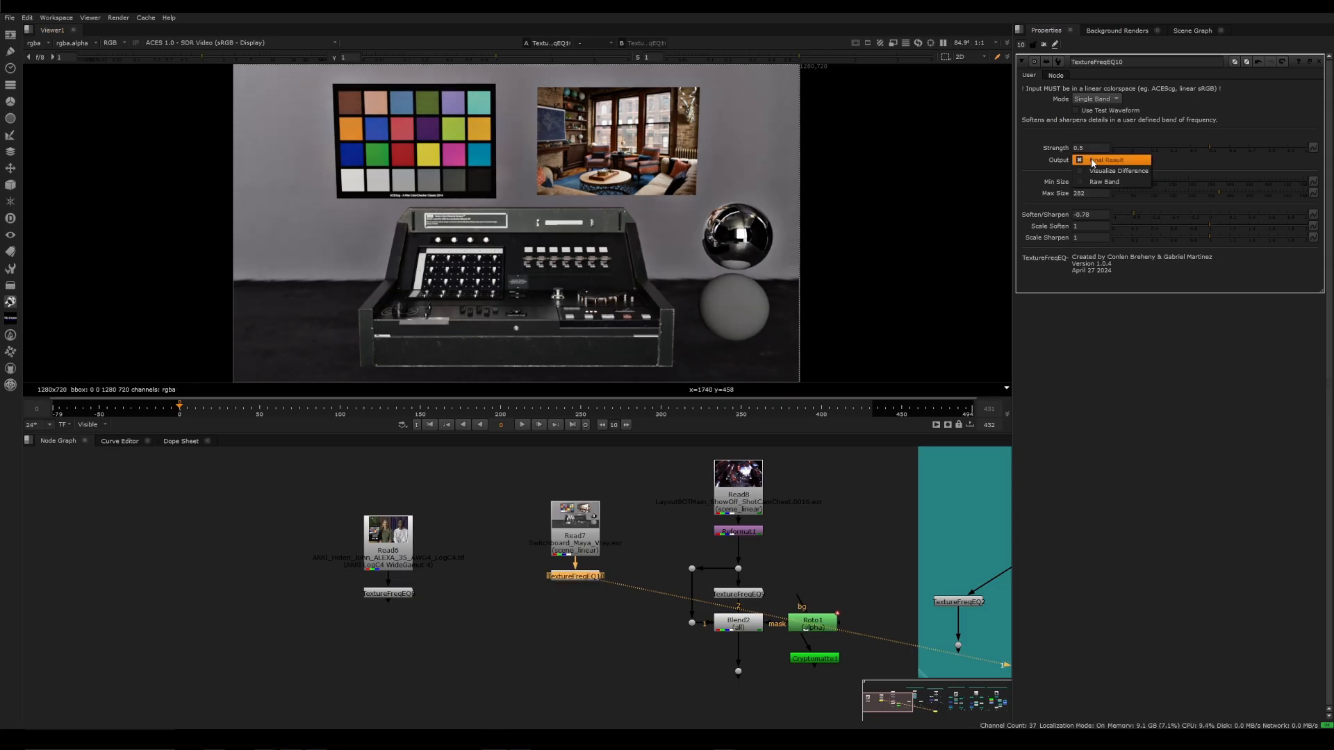
pyautogui.click(1119, 171)
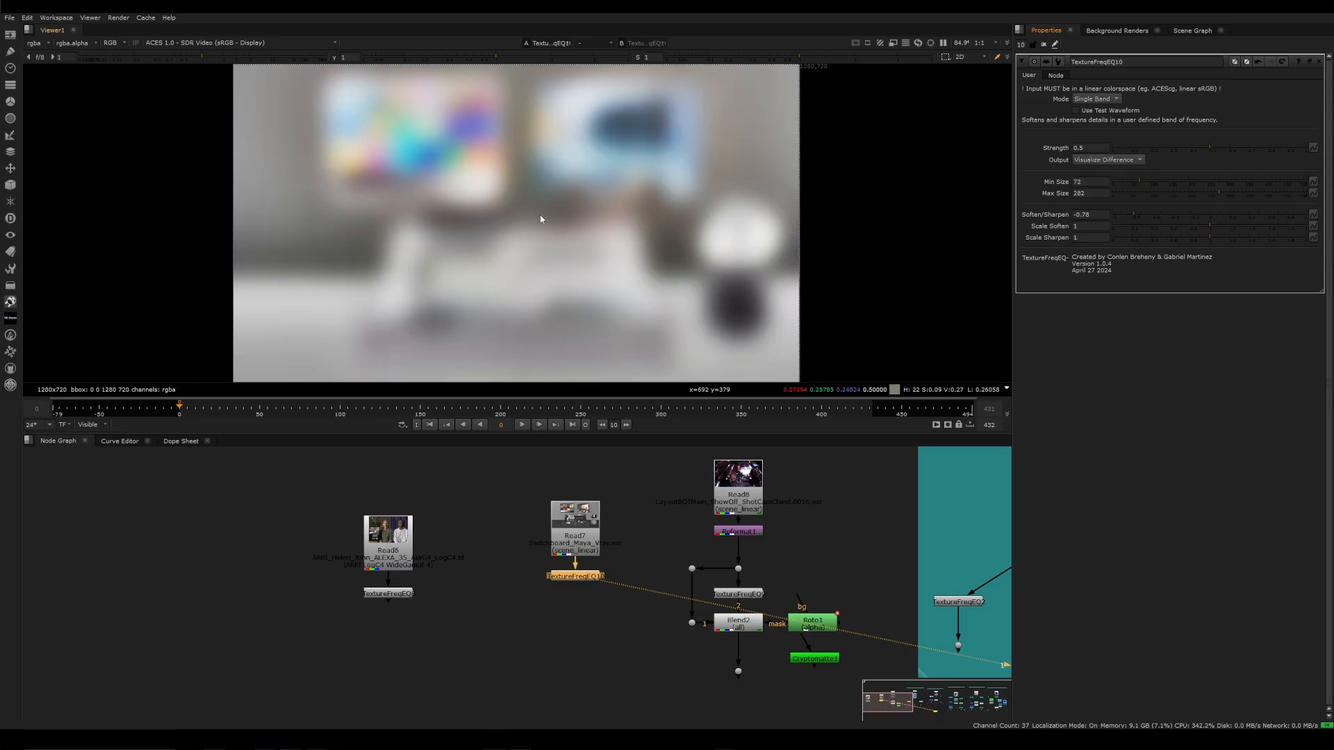
# Weaken the softening to -0.28 to see its difference image, and reset Soften/Sharpen to 0
pyautogui.moveTo(1133, 216); pyautogui.dragTo(1181, 215)
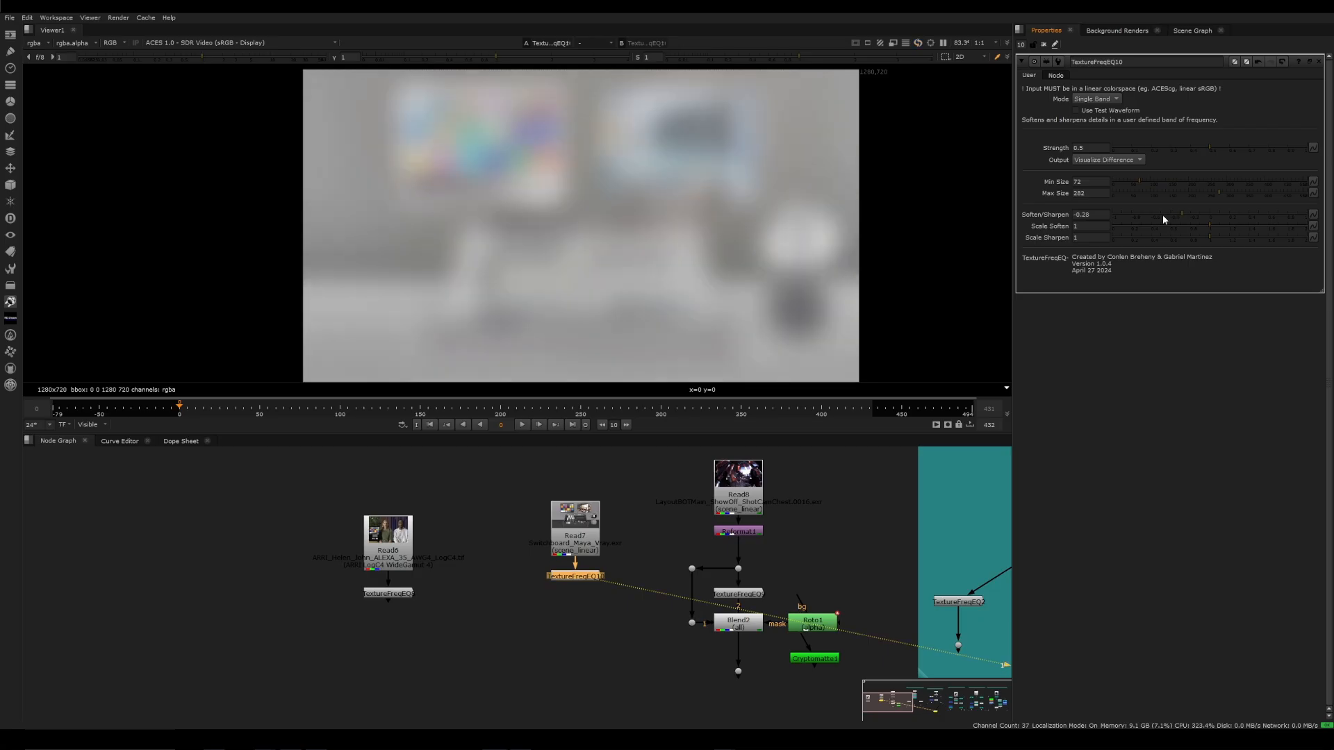
pyautogui.doubleClick(1090, 214)
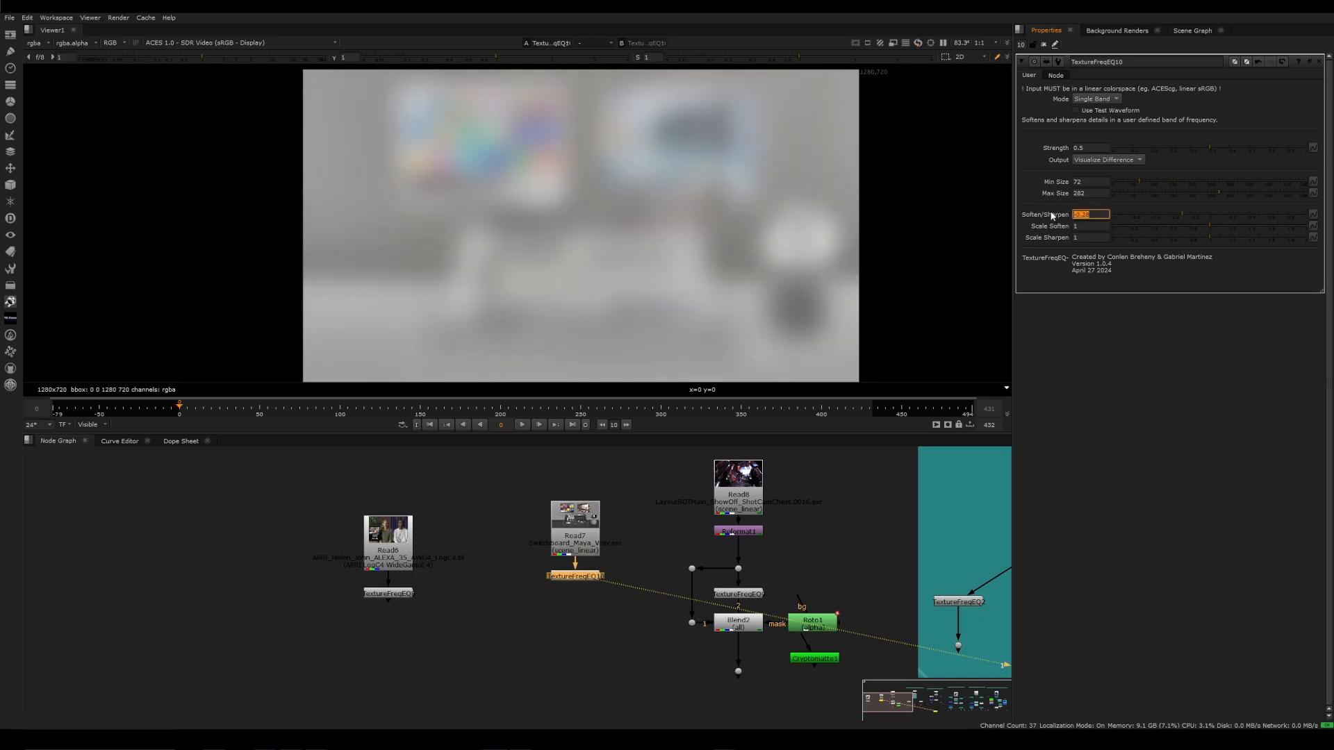
pyautogui.write('0')
pyautogui.press('Return')
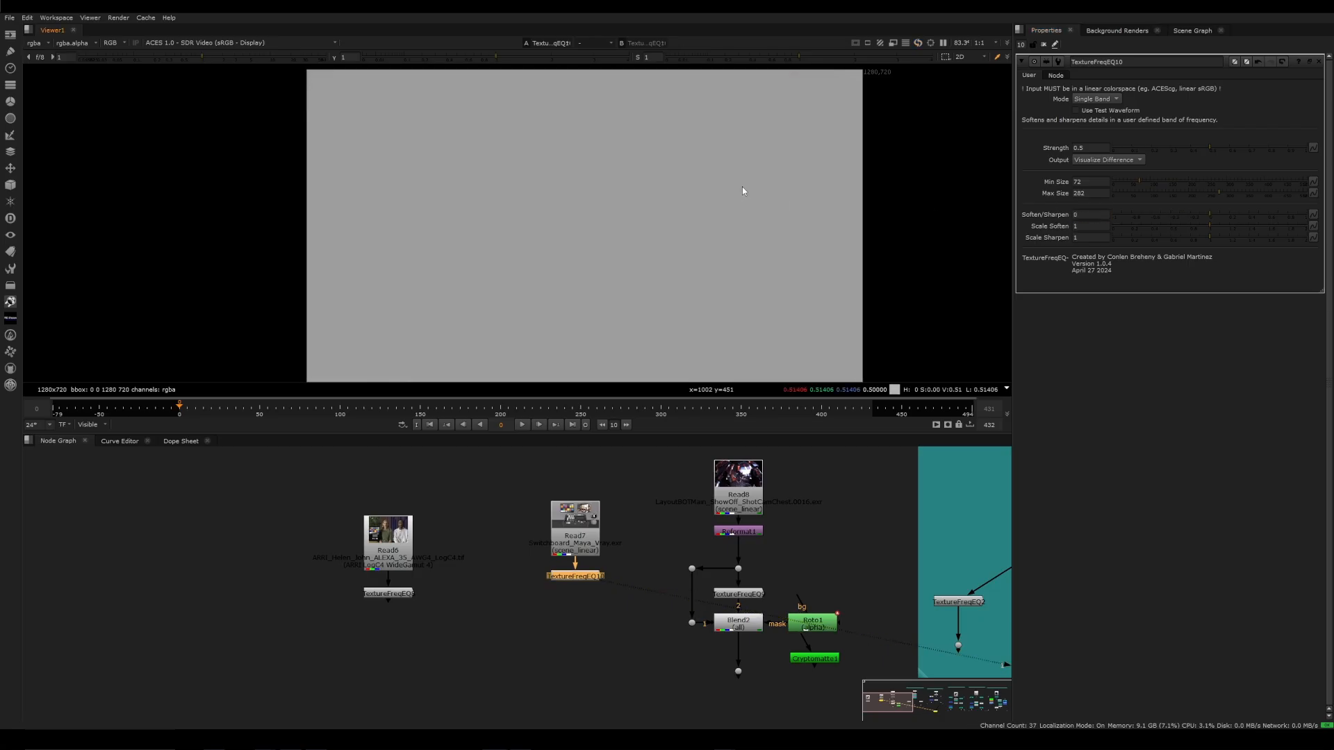
# Narrow the band to the lowest Min Size with Max Size 50, and sharpen it by 0.2 to inspect the fine-detail difference
pyautogui.click(1112, 184)
pyautogui.moveTo(1140, 192); pyautogui.dragTo(1135, 193)
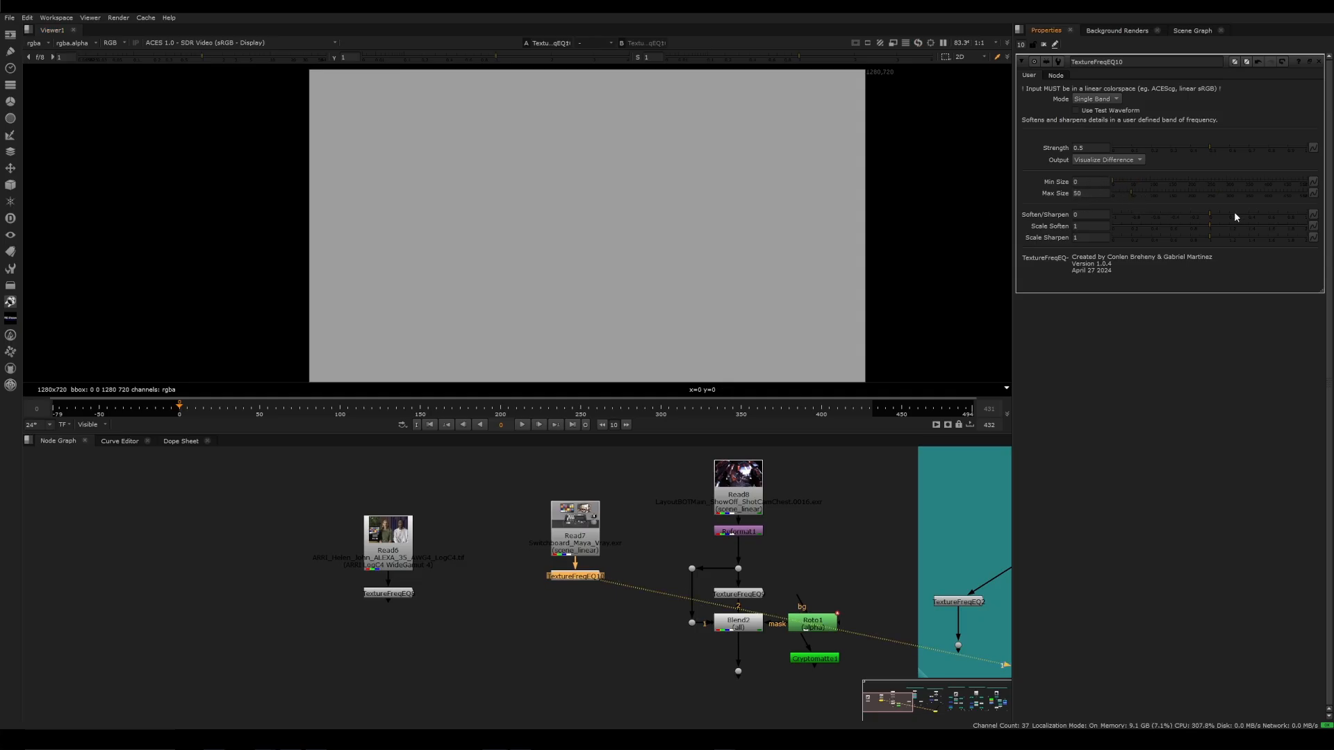
pyautogui.moveTo(1234, 216); pyautogui.dragTo(1228, 214)
pyautogui.scroll(2, 623, 264)
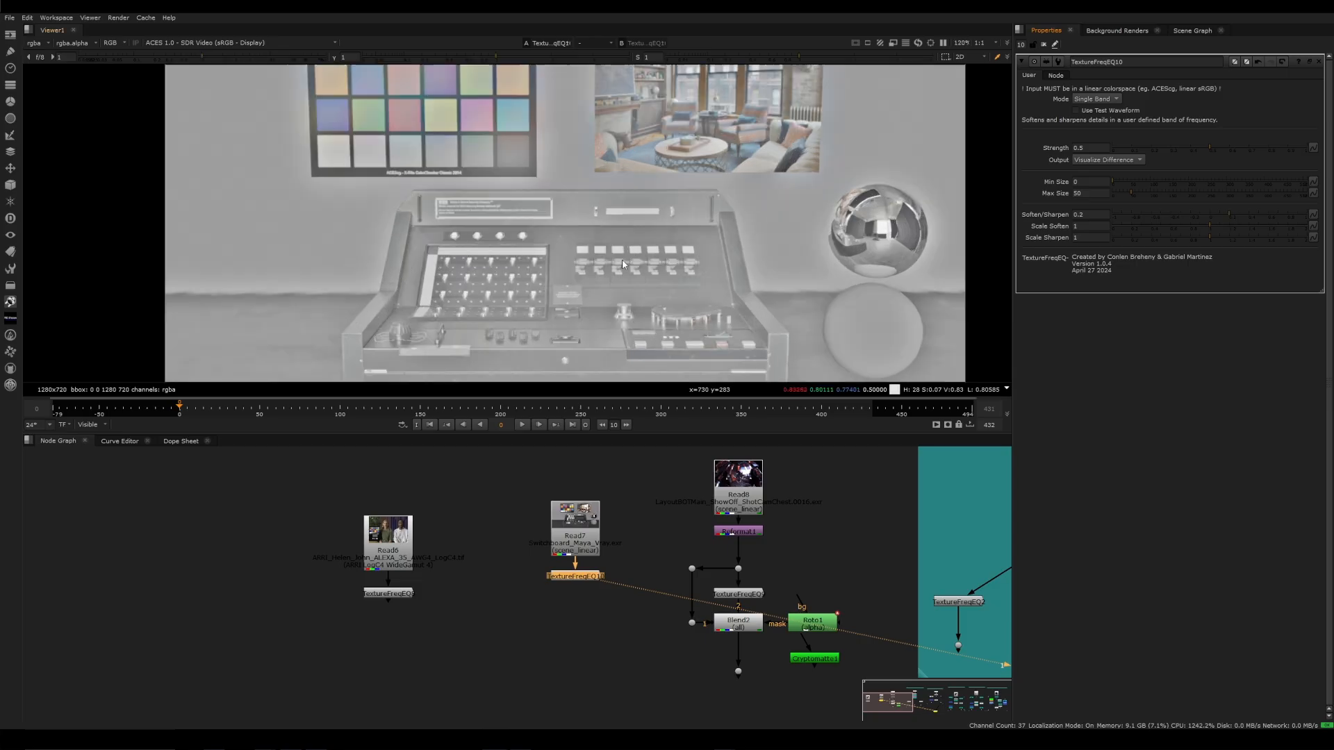
# Switch the Output to Final Result and compare the control desk image with TextureFreqEQ10 bypassed and active
pyautogui.click(1108, 160)
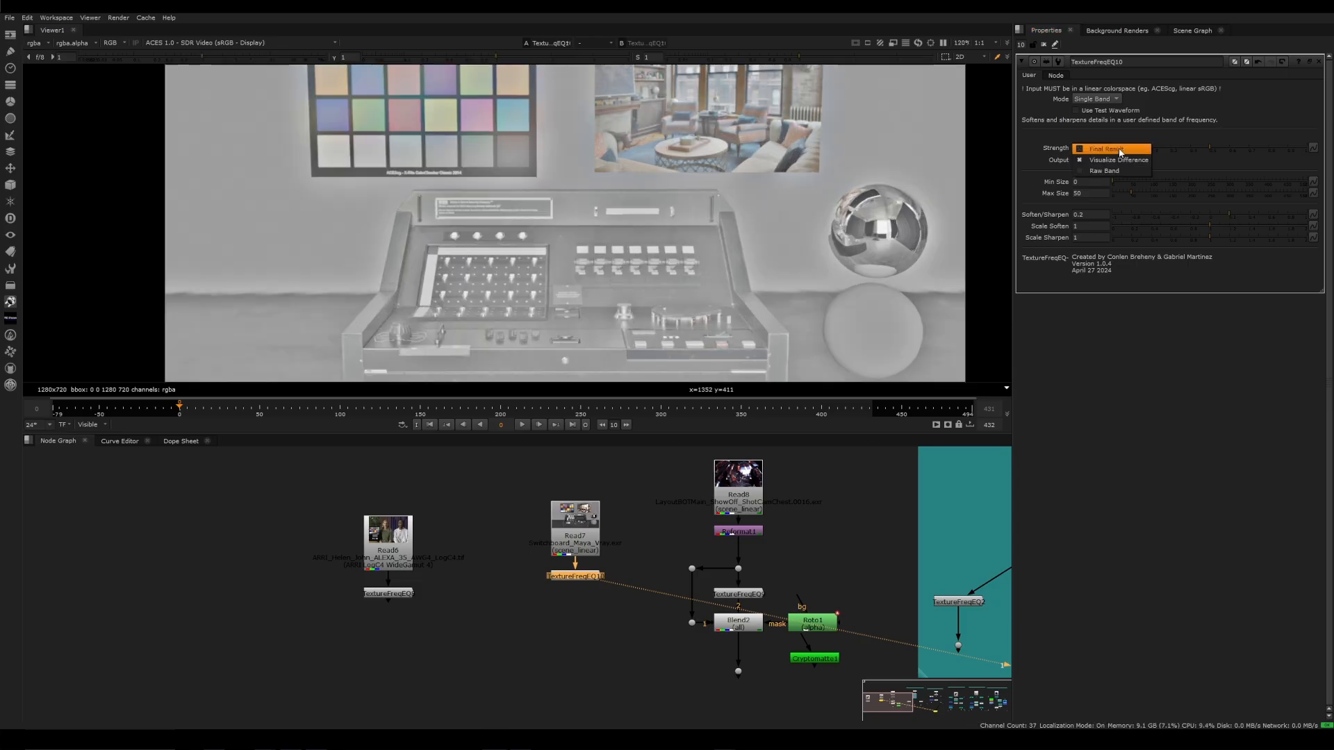
pyautogui.click(1111, 149)
pyautogui.press('d')
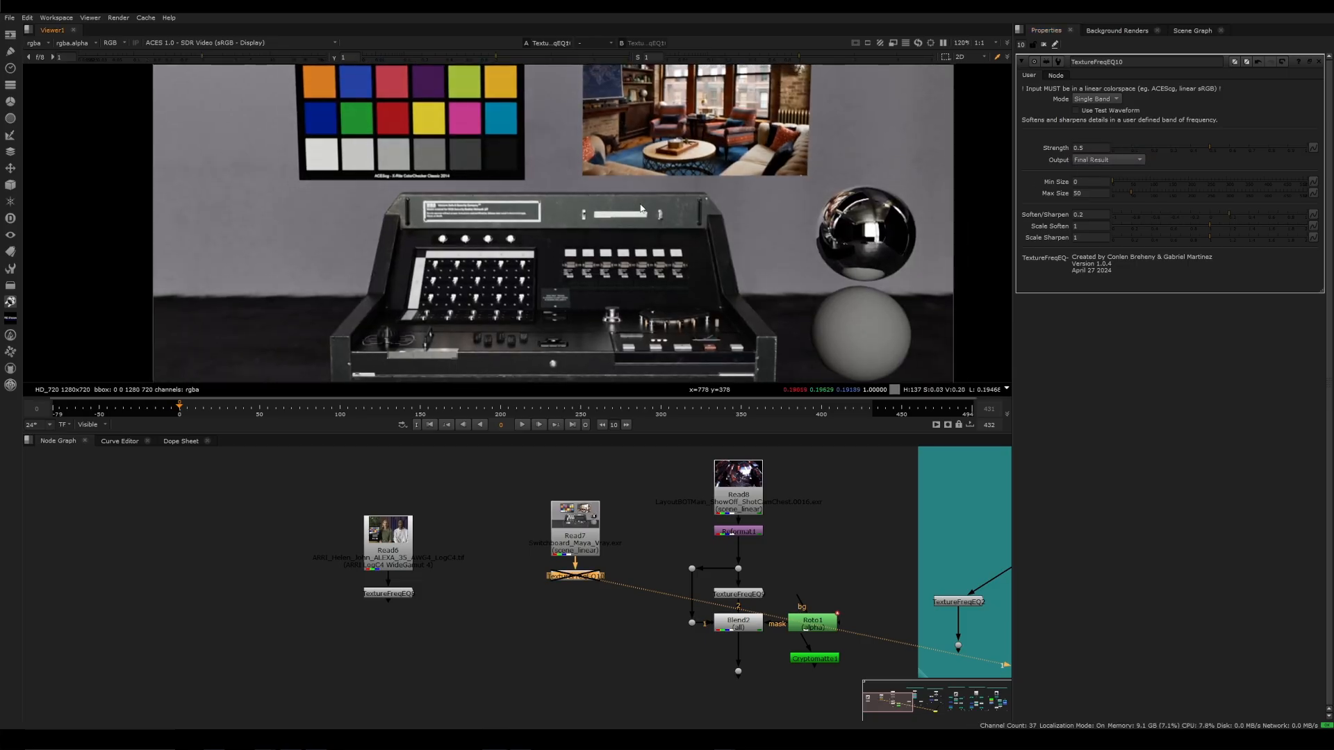
pyautogui.press('d')
pyautogui.press('d')
pyautogui.press('d')
pyautogui.press('d')
pyautogui.press('d')
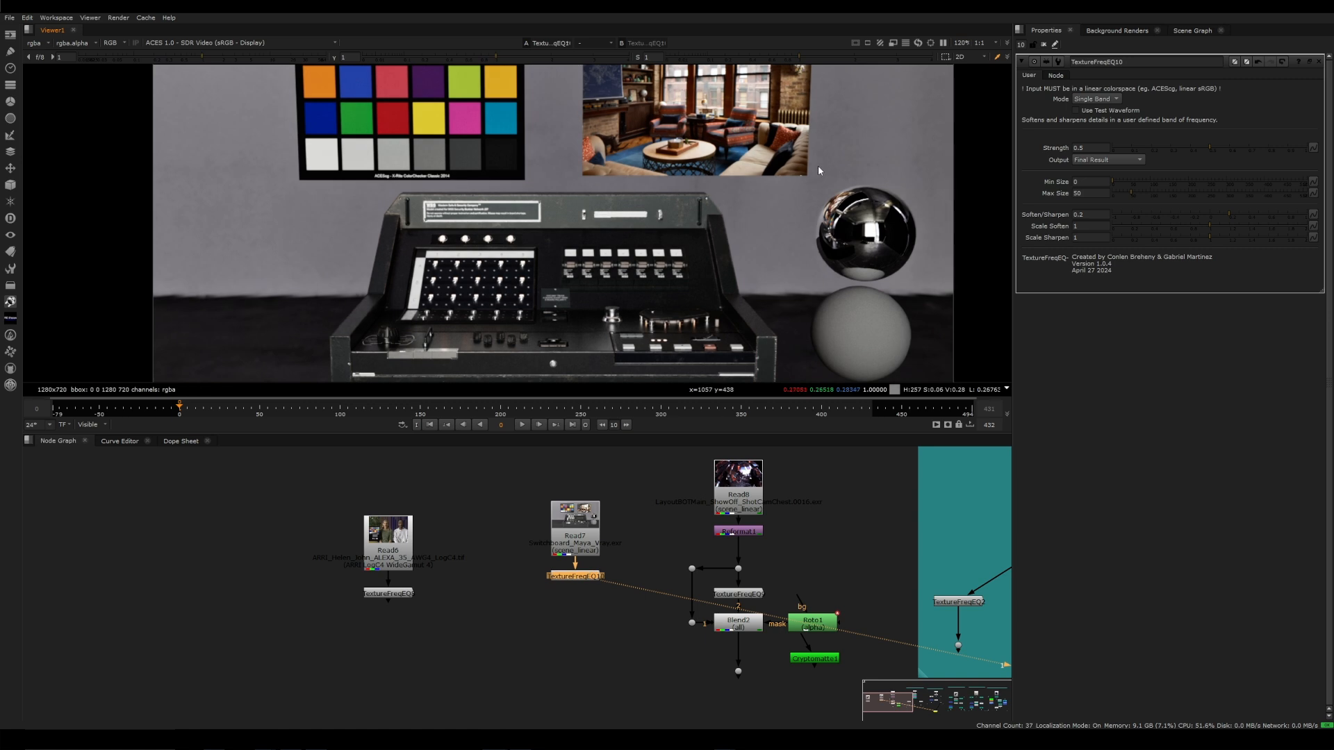
# Move TextureFreqEQ10's band to very large features with Min Size 276 and Max Size 468
pyautogui.click(1114, 160)
pyautogui.click(1127, 175)
pyautogui.click(1216, 181)
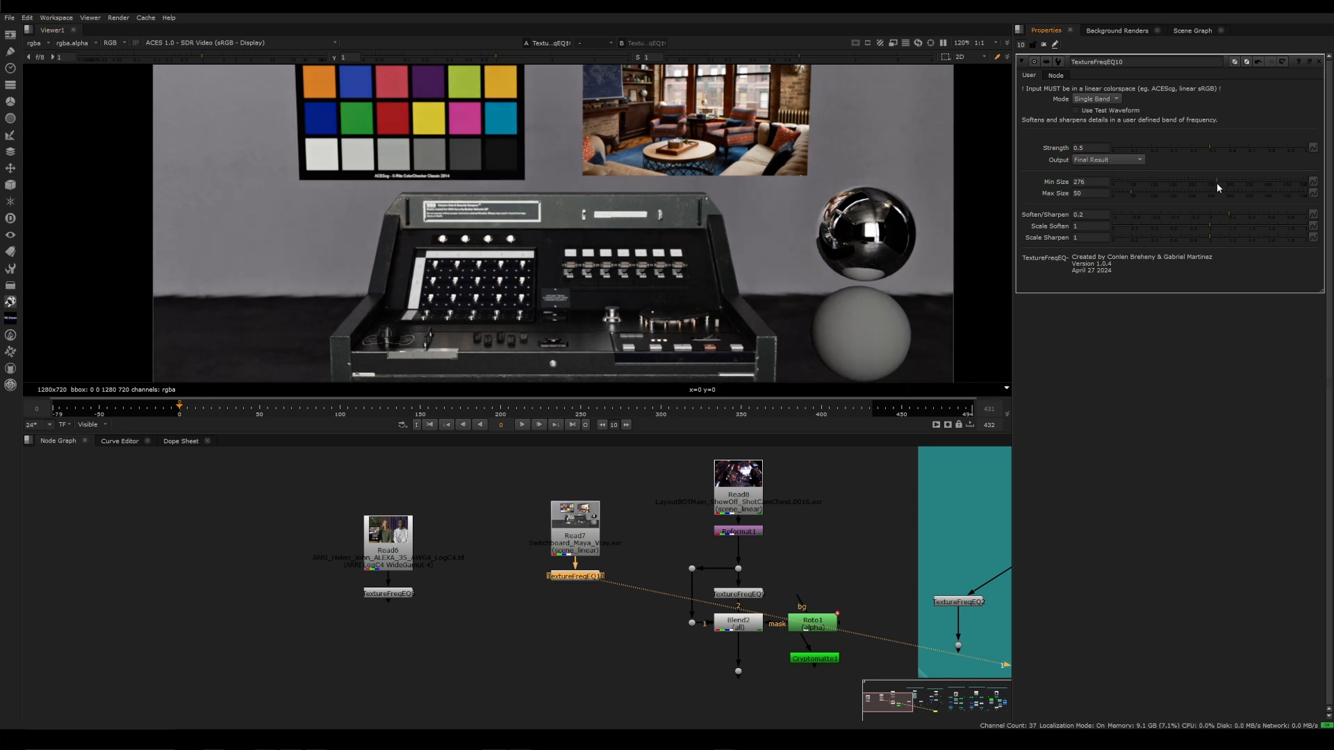
pyautogui.moveTo(1257, 193); pyautogui.dragTo(1290, 193)
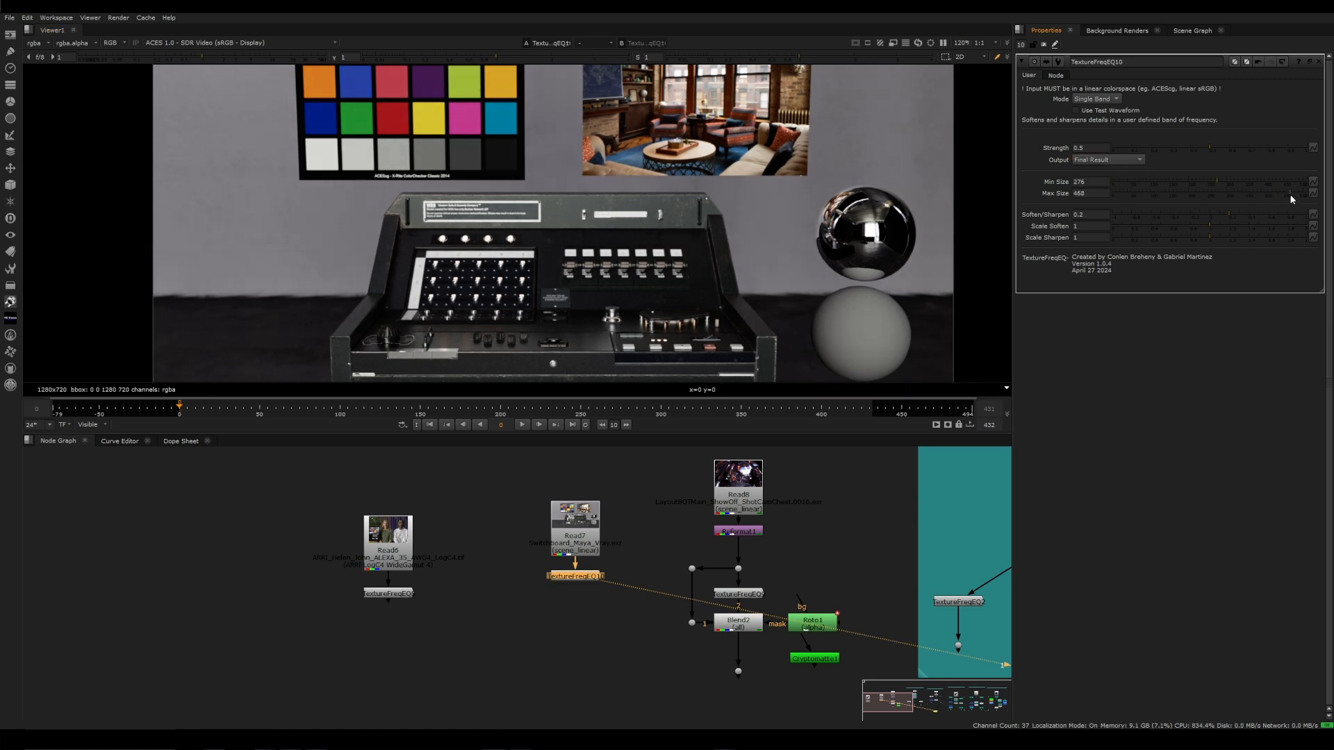
# Set Soften/Sharpen to -0.7 while visualizing the difference, and check the whole image for the low-frequency change
pyautogui.click(1104, 161)
pyautogui.click(1108, 171)
pyautogui.click(1183, 214)
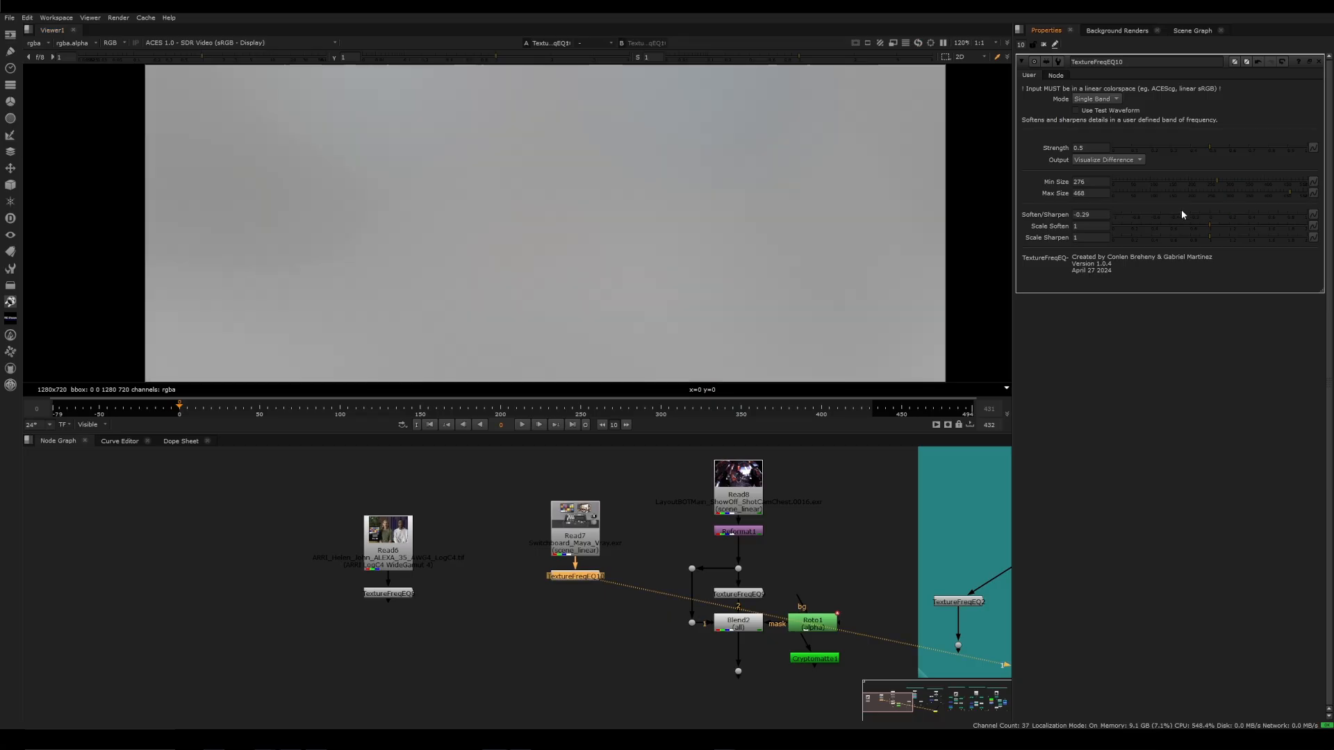
pyautogui.moveTo(1180, 214); pyautogui.dragTo(1141, 214)
pyautogui.scroll(-5, 741, 227)
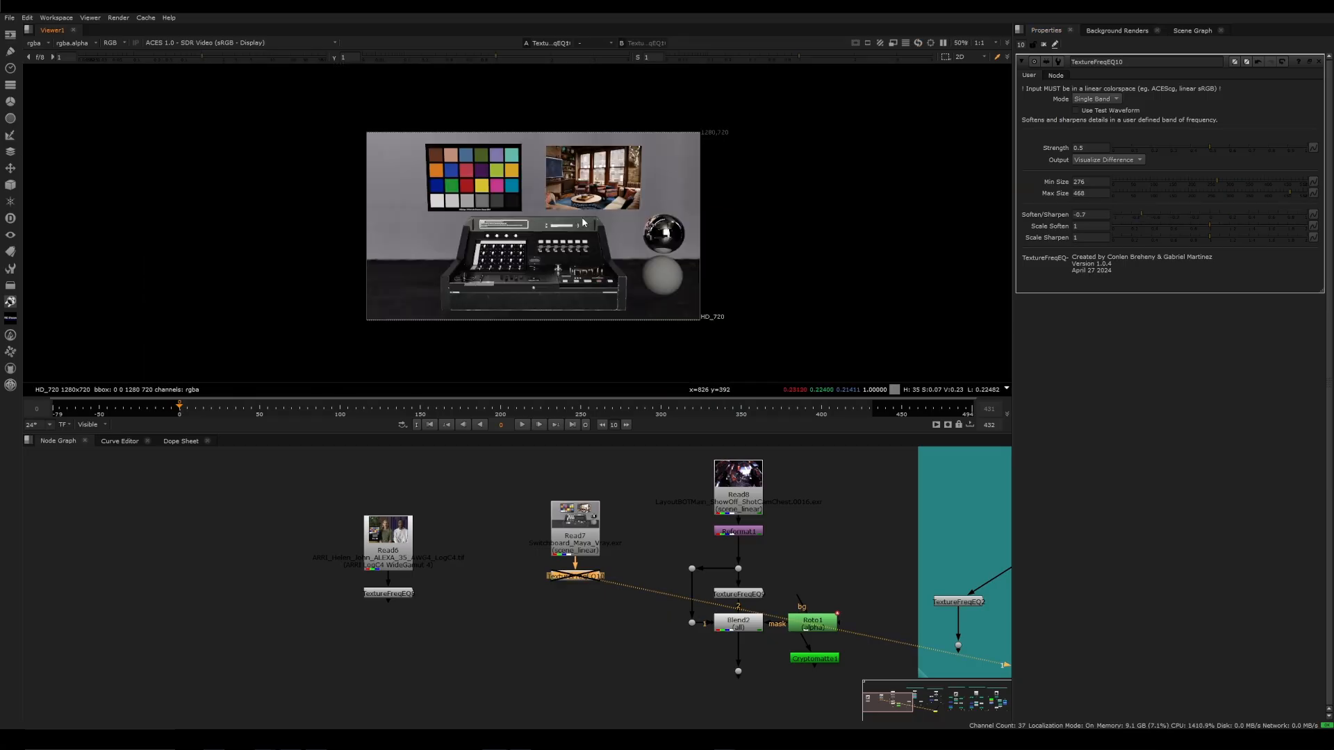
pyautogui.press('g')
pyautogui.scroll(3, 515, 214)
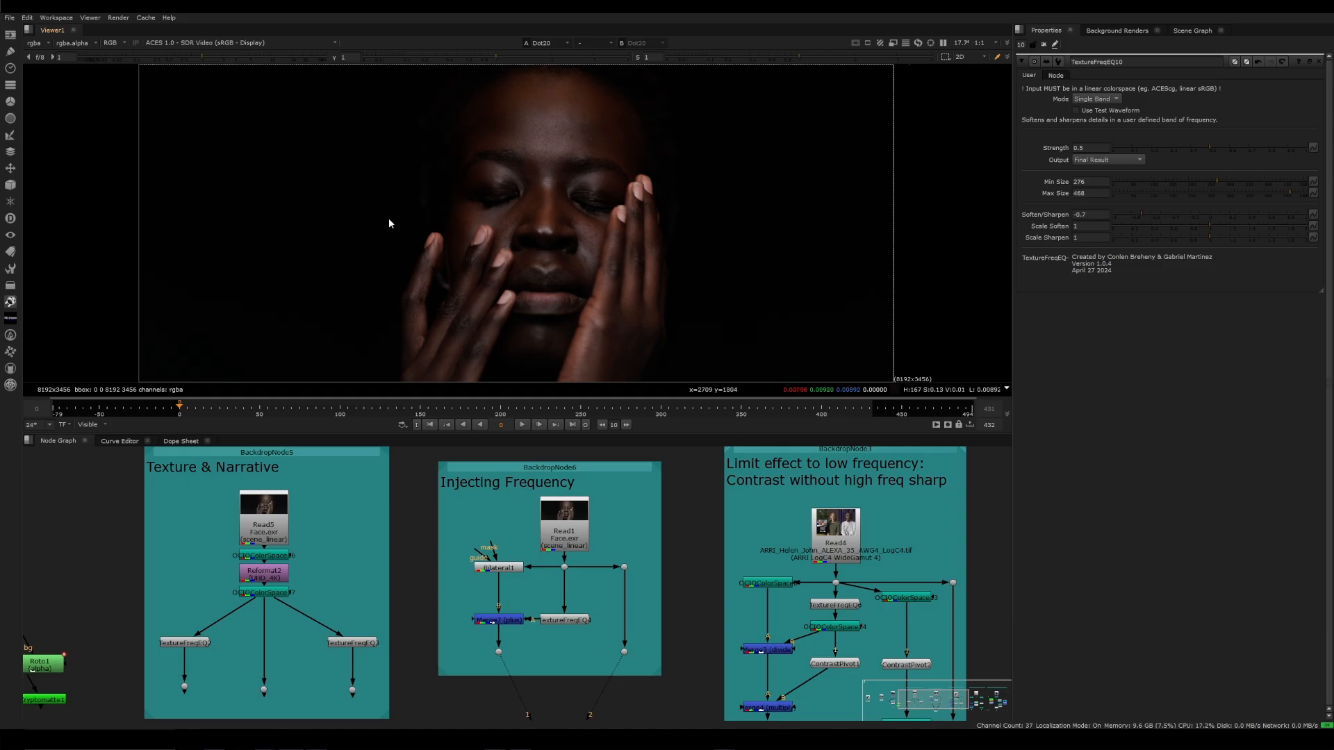
# View Bilateral1 in the Injecting Frequency group, open its properties, and examine the smoothed skin around the eyes and nose
pyautogui.scroll(3, 551, 182)
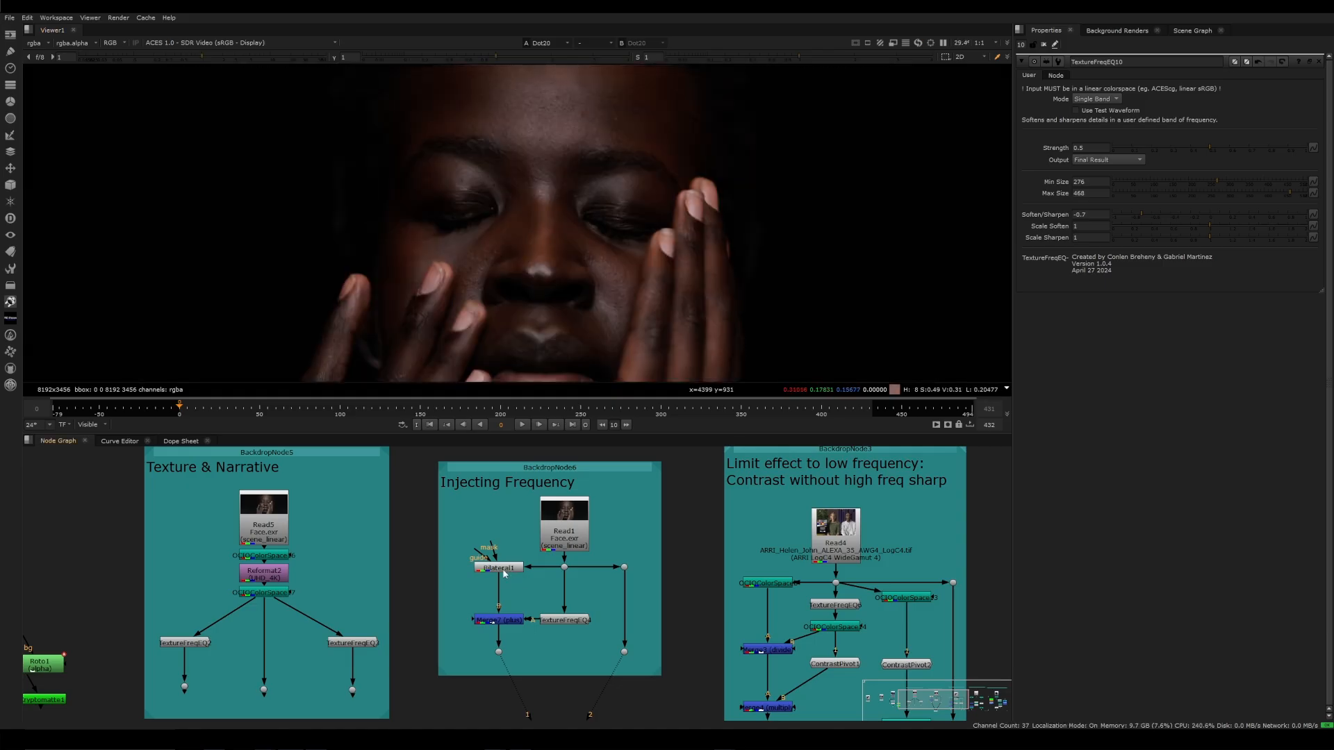
pyautogui.click(503, 569)
pyautogui.press('1')
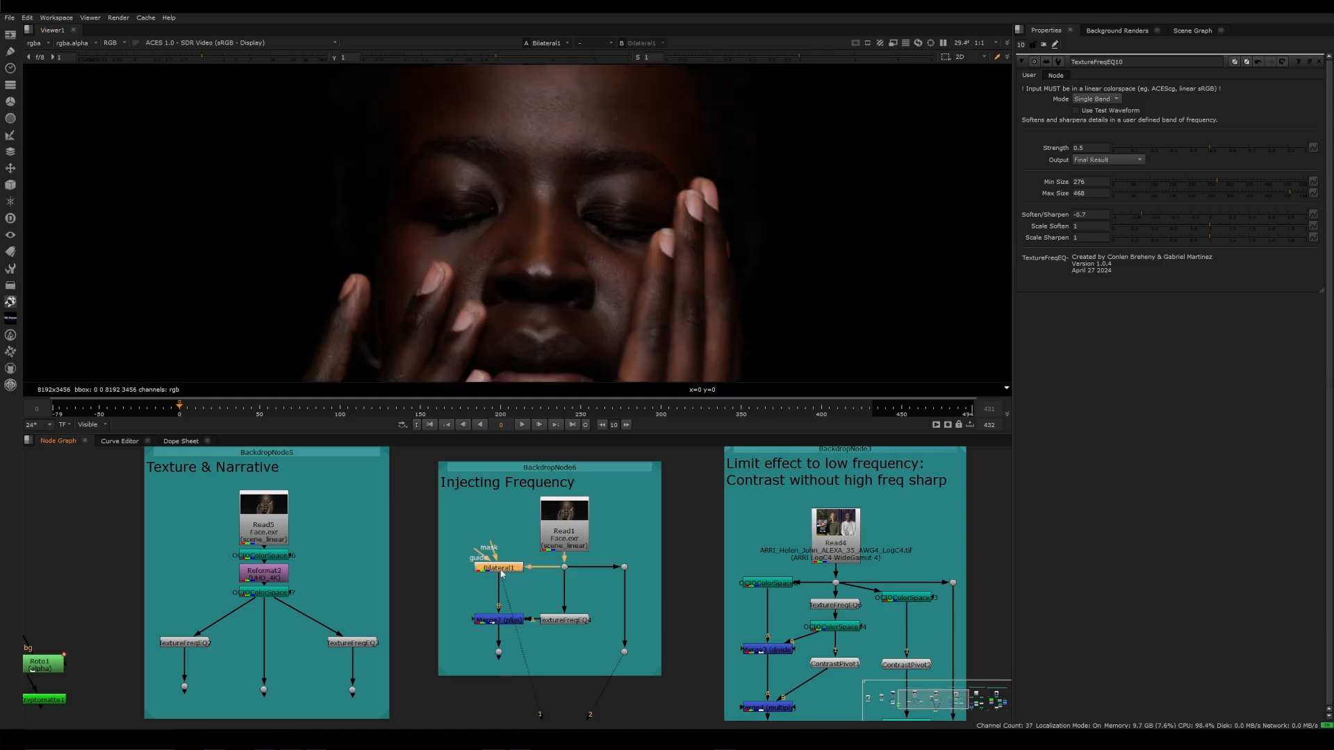
pyautogui.doubleClick(501, 568)
pyautogui.scroll(3, 595, 292)
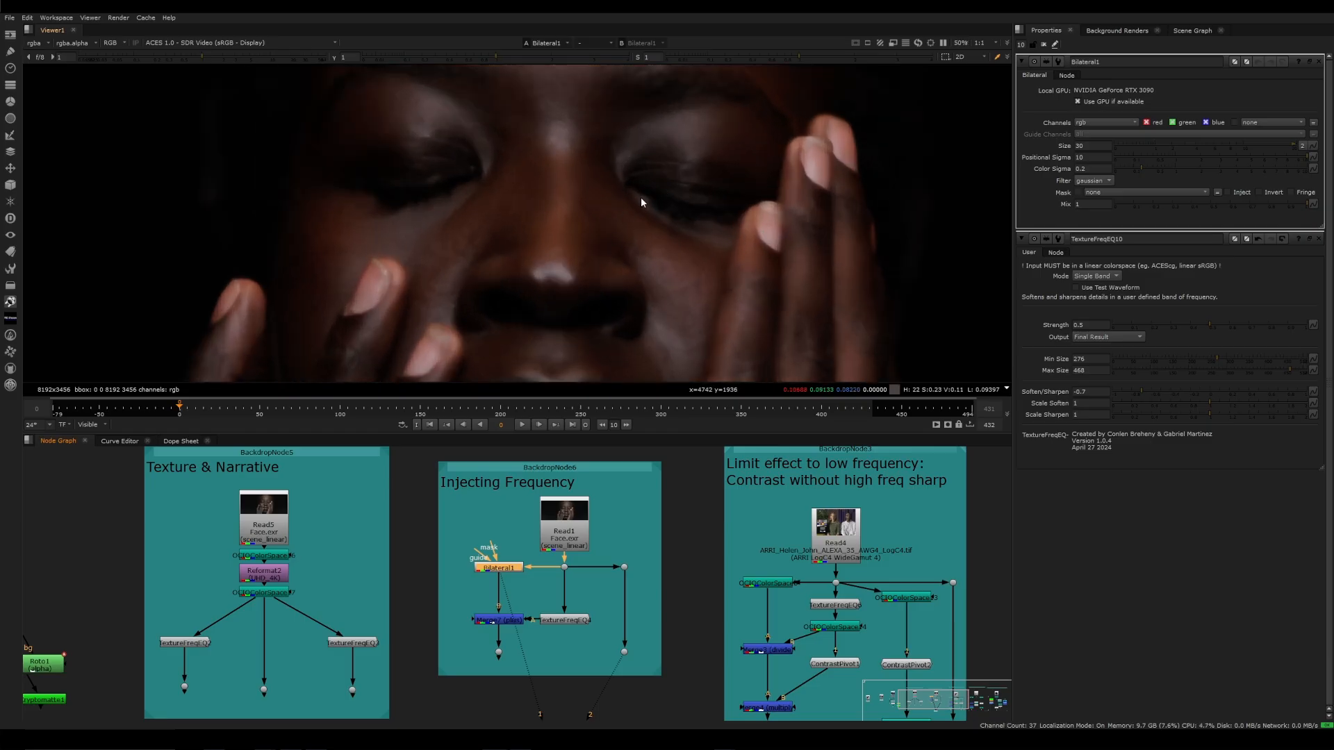
pyautogui.scroll(-1, 641, 198)
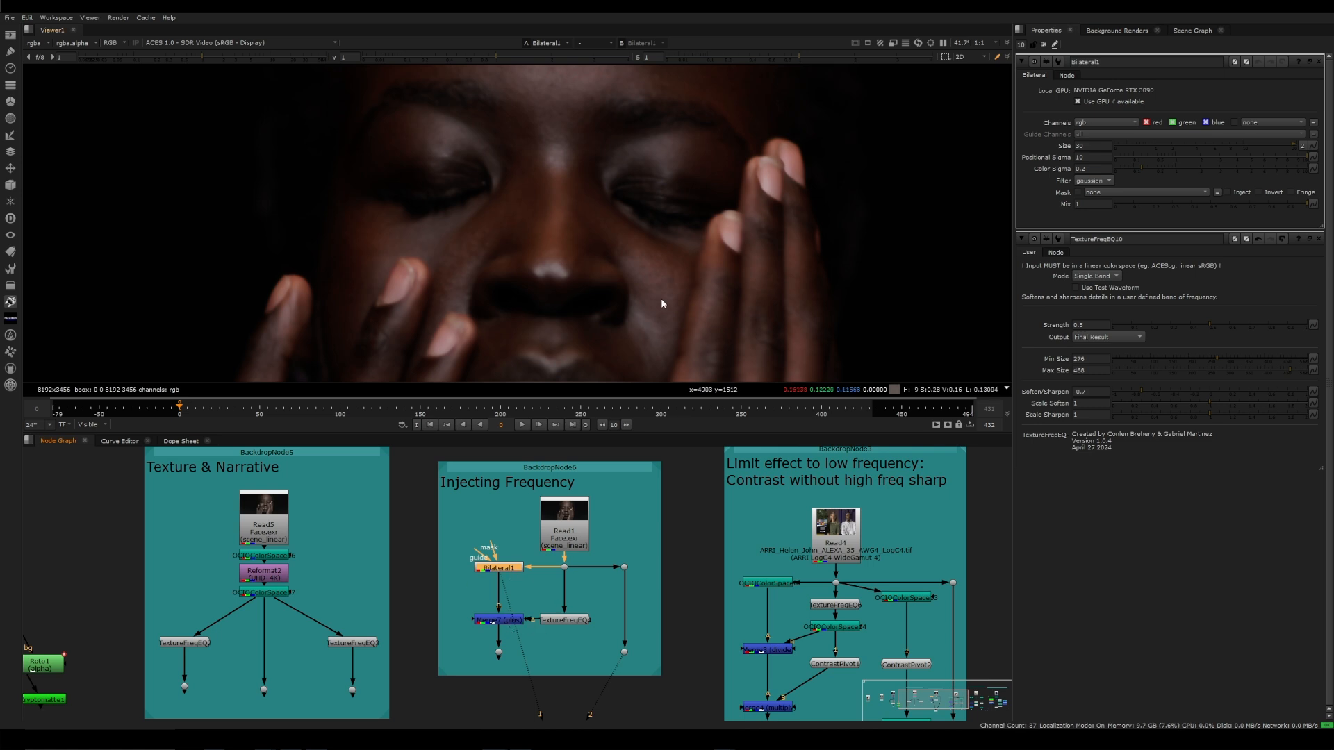
pyautogui.scroll(2, 590, 237)
# View TextureFreqEQ4 in the Injecting Frequency group and keep only its properties open
pyautogui.doubleClick(566, 620)
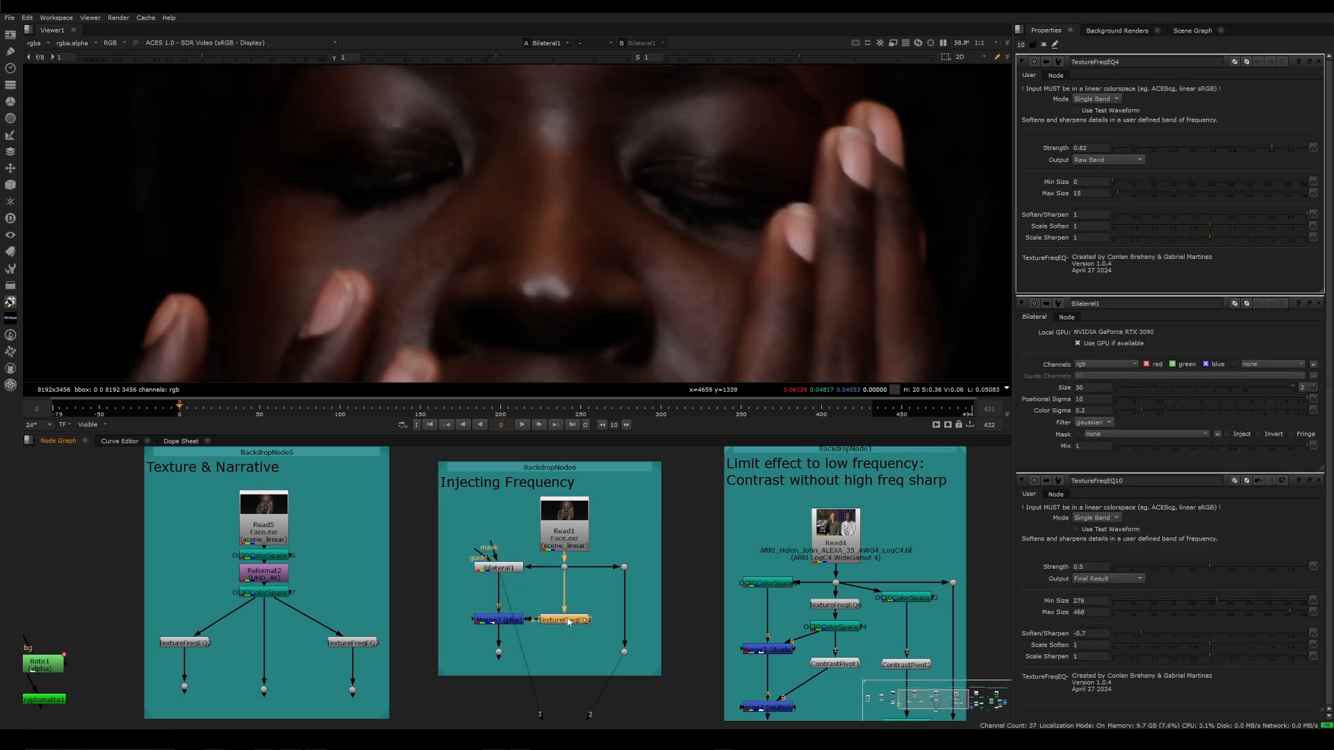
pyautogui.press('1')
pyautogui.keyDown('ctrl'); pyautogui.keyDown('shift'); pyautogui.click(1319, 63); pyautogui.keyUp('shift'); pyautogui.keyUp('ctrl')
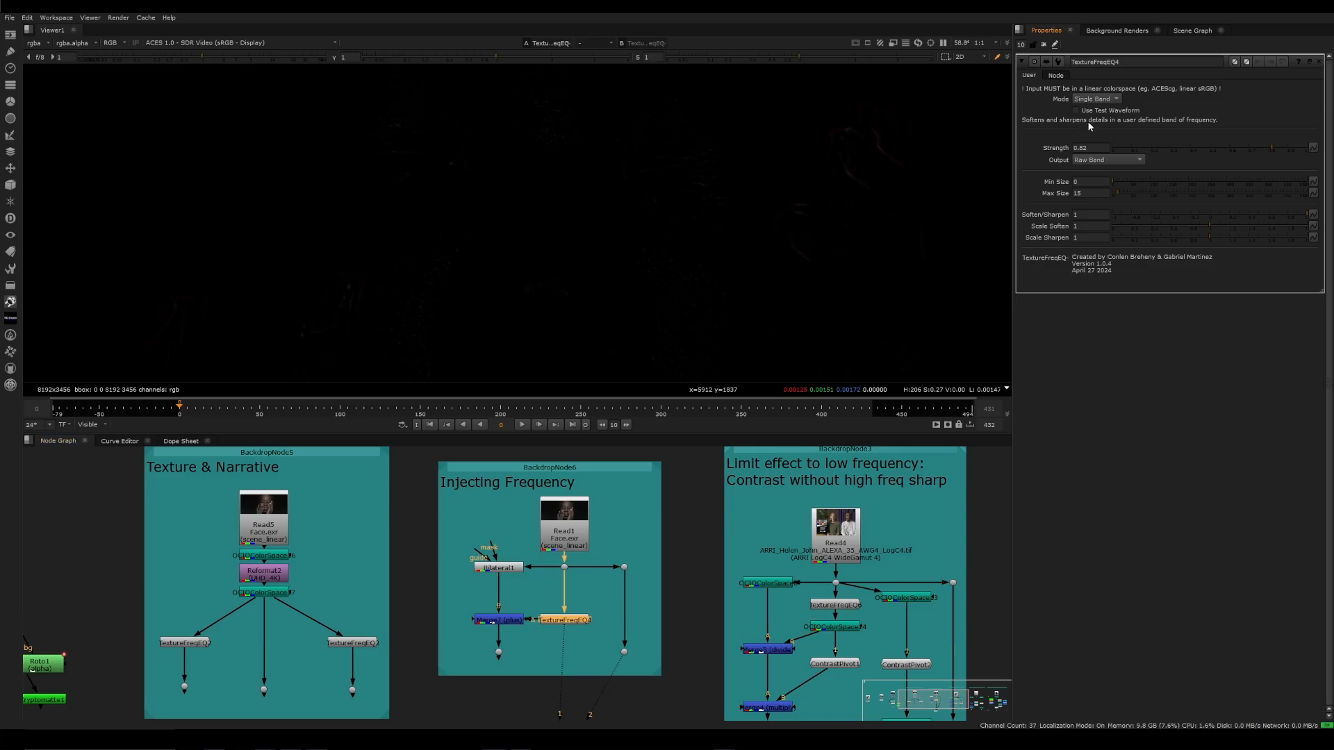
# Switch TextureFreqEQ4's Output to Visualize Difference and examine the fine facial detail isolated by its Min and Max Size
pyautogui.scroll(-2, 681, 242)
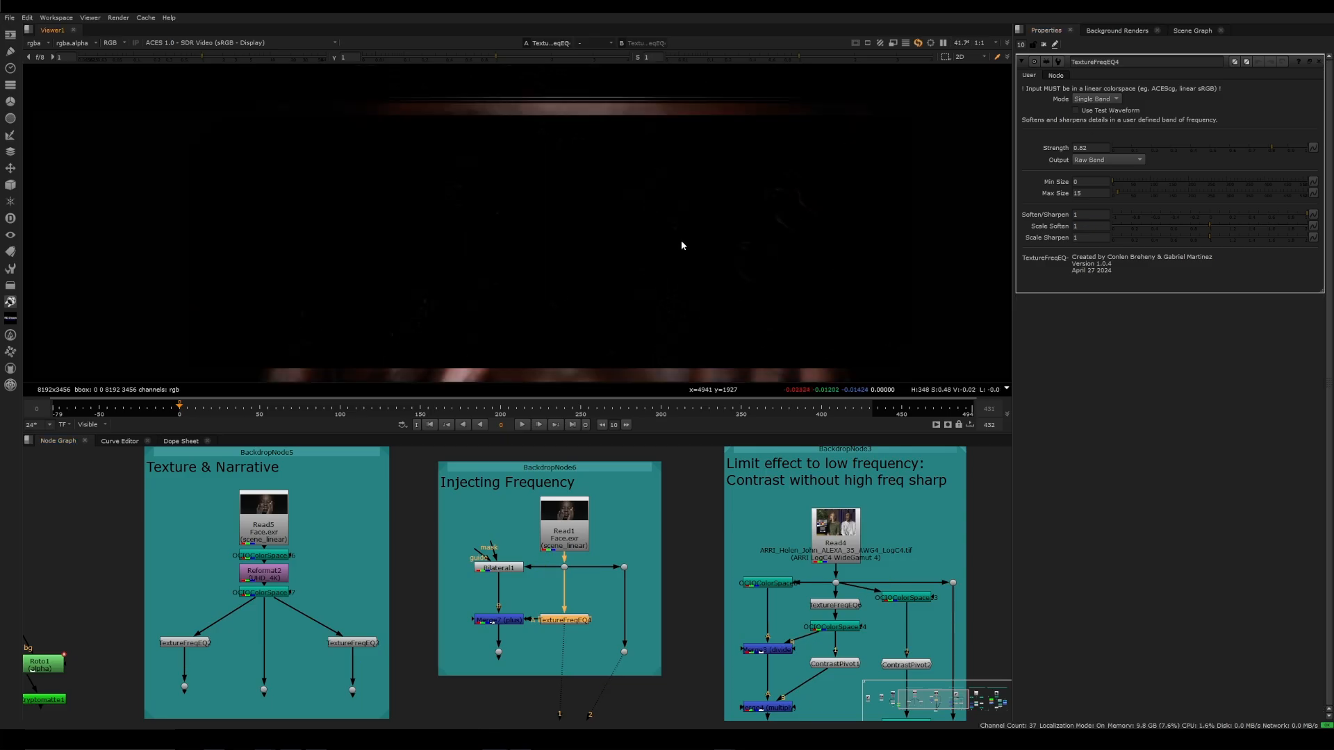
pyautogui.click(1089, 161)
pyautogui.click(1088, 148)
pyautogui.moveTo(675, 270); pyautogui.dragTo(665, 224, button='middle')
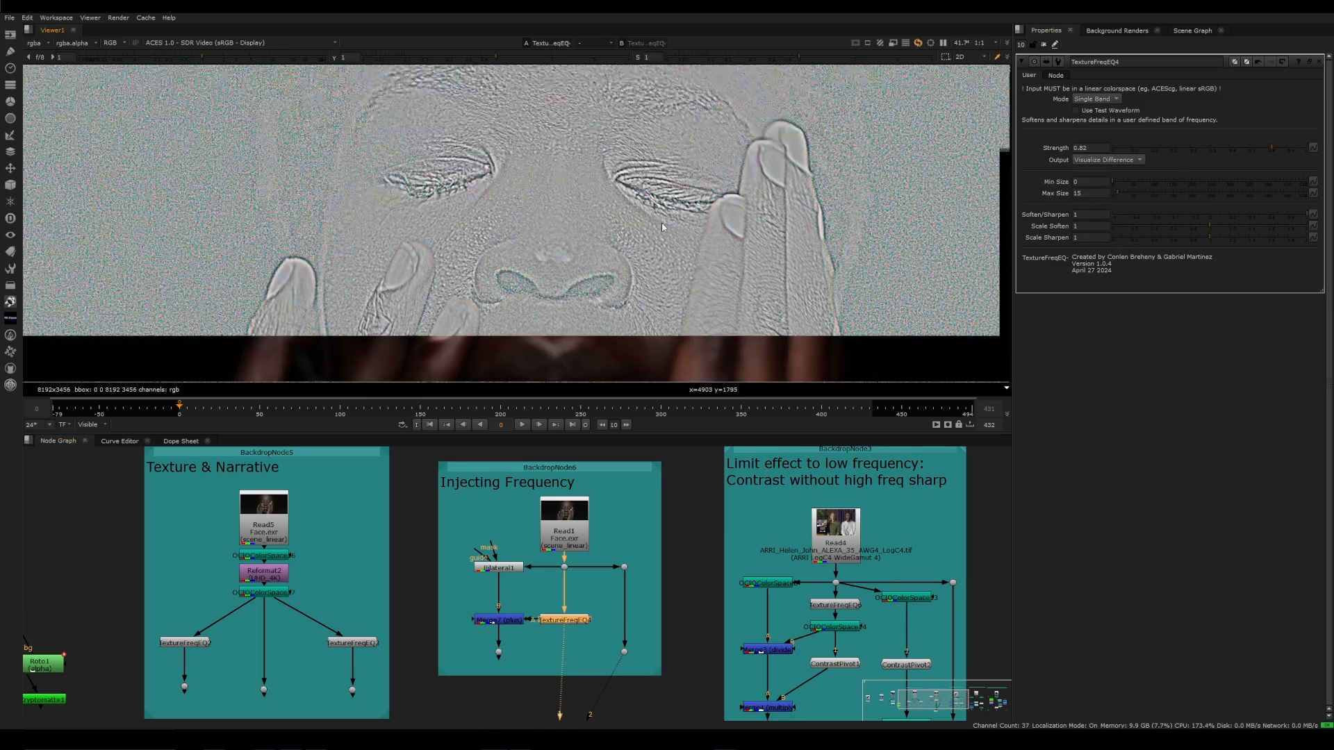
pyautogui.scroll(-2, 664, 223)
pyautogui.click(1084, 182)
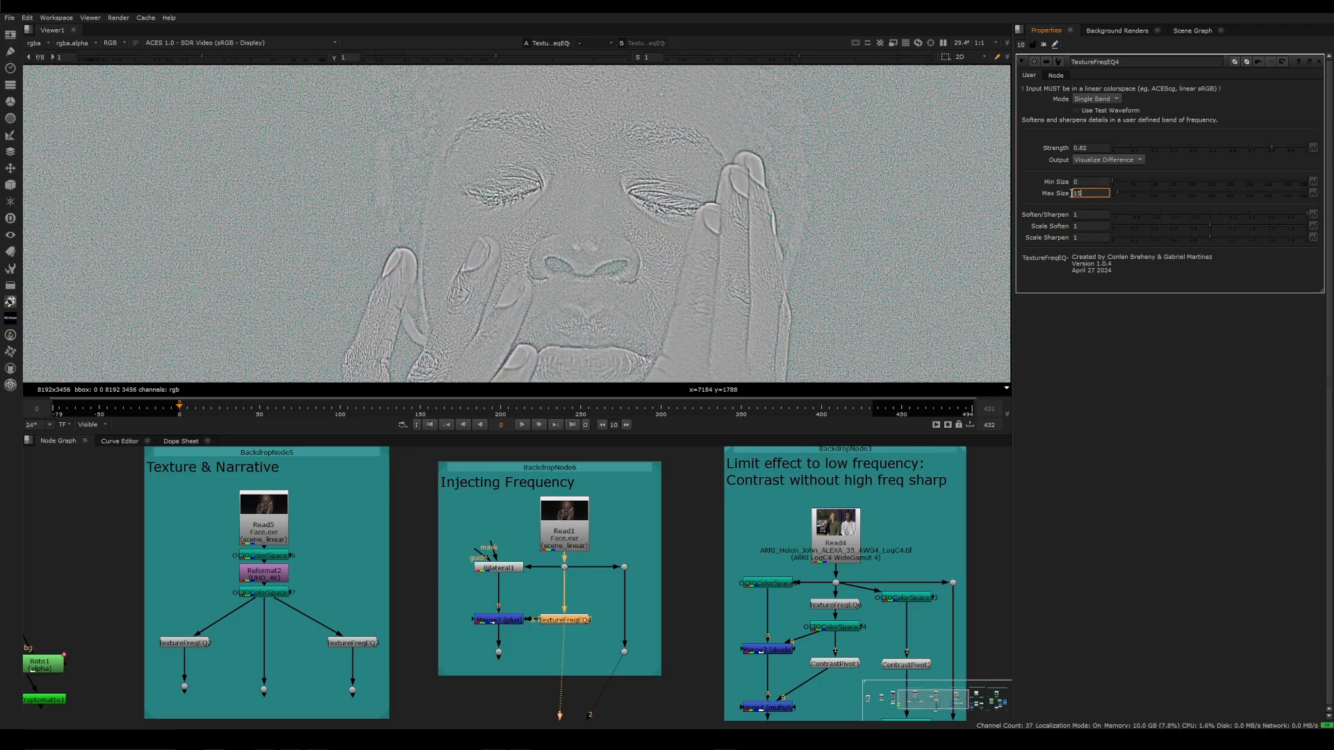
pyautogui.press('Tab')
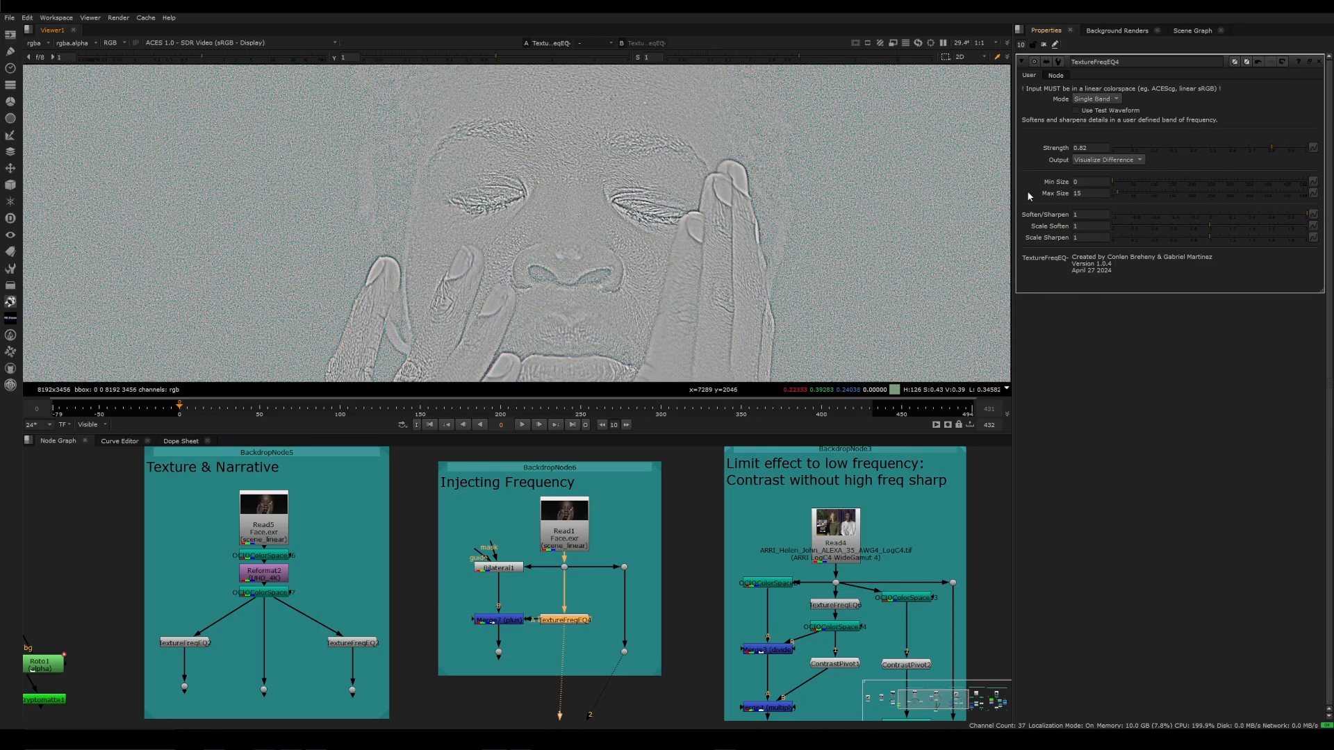
pyautogui.moveTo(825, 206); pyautogui.dragTo(839, 214, button='middle')
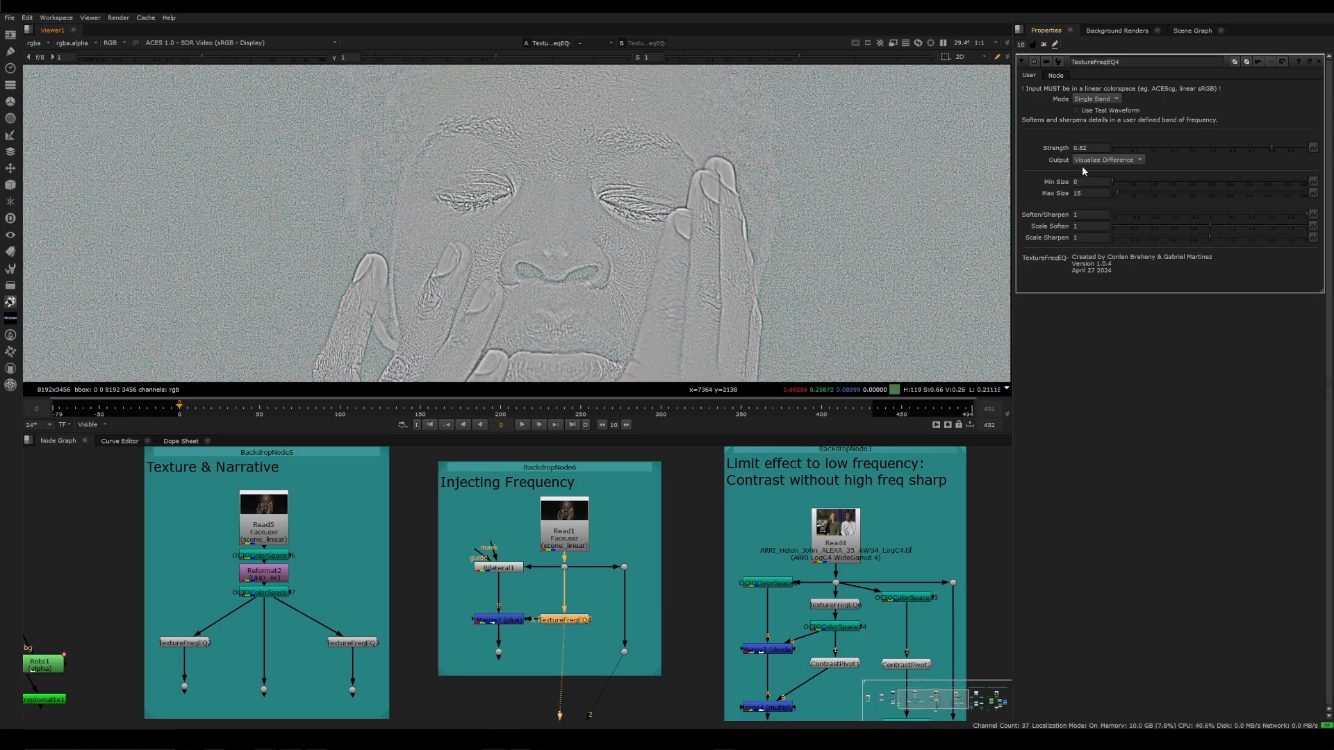
# Return TextureFreqEQ4's Output to Raw Band, boost the viewer gain to 64 to examine the isolated detail, and reset the gain
pyautogui.click(1084, 161)
pyautogui.click(1092, 171)
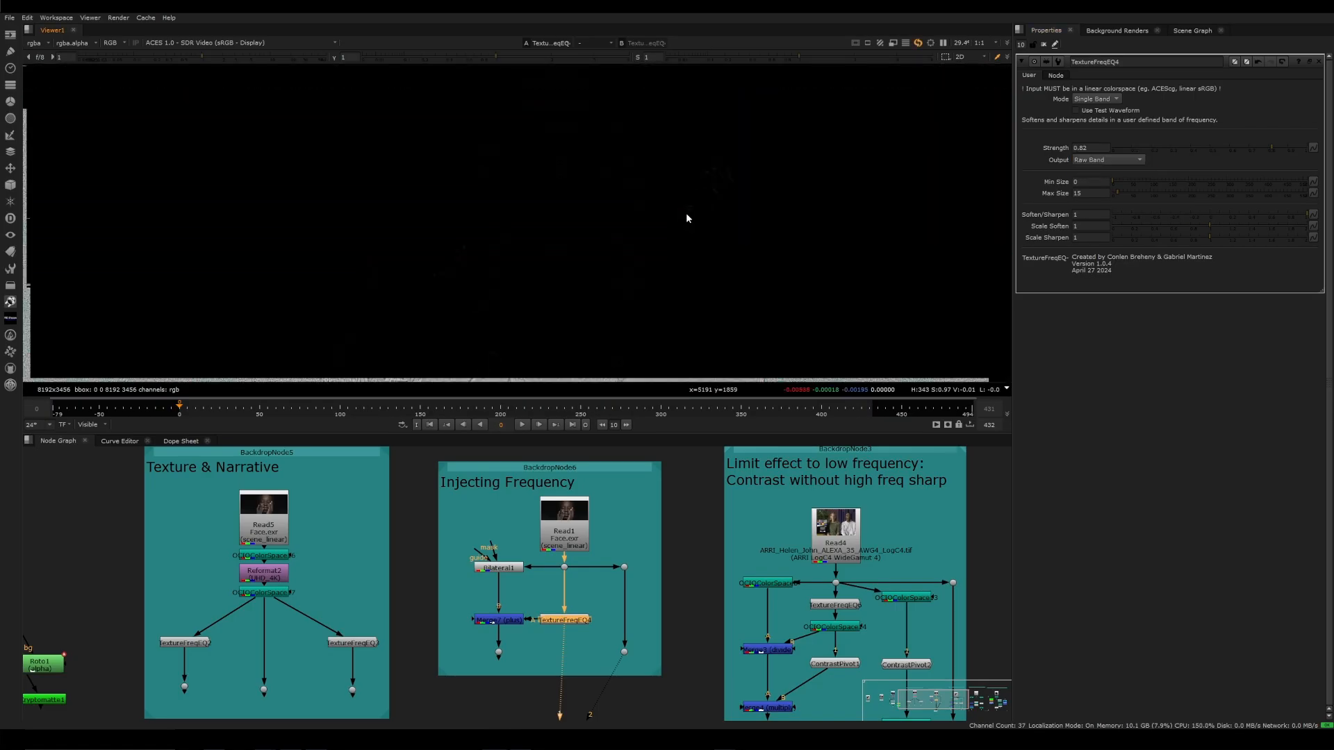
pyautogui.scroll(-1, 660, 208)
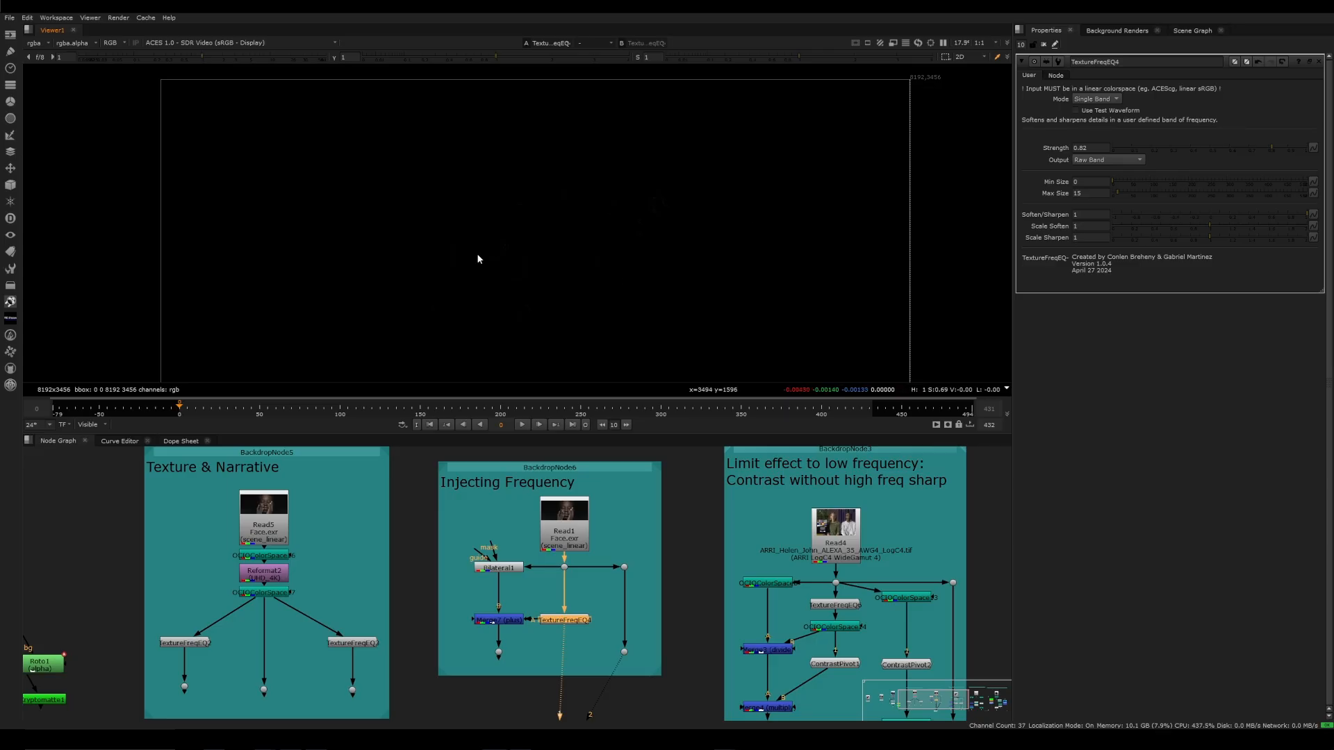
pyautogui.moveTo(254, 58); pyautogui.dragTo(325, 58)
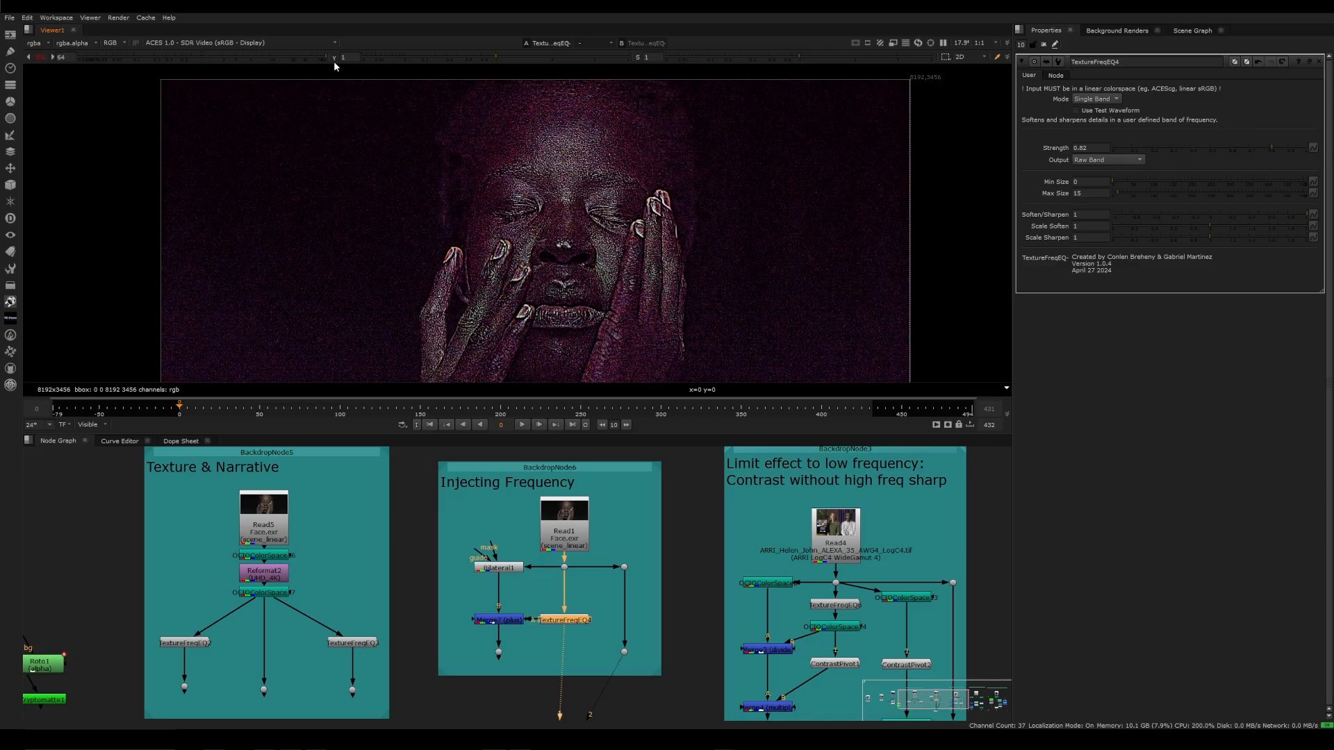
pyautogui.click(40, 57)
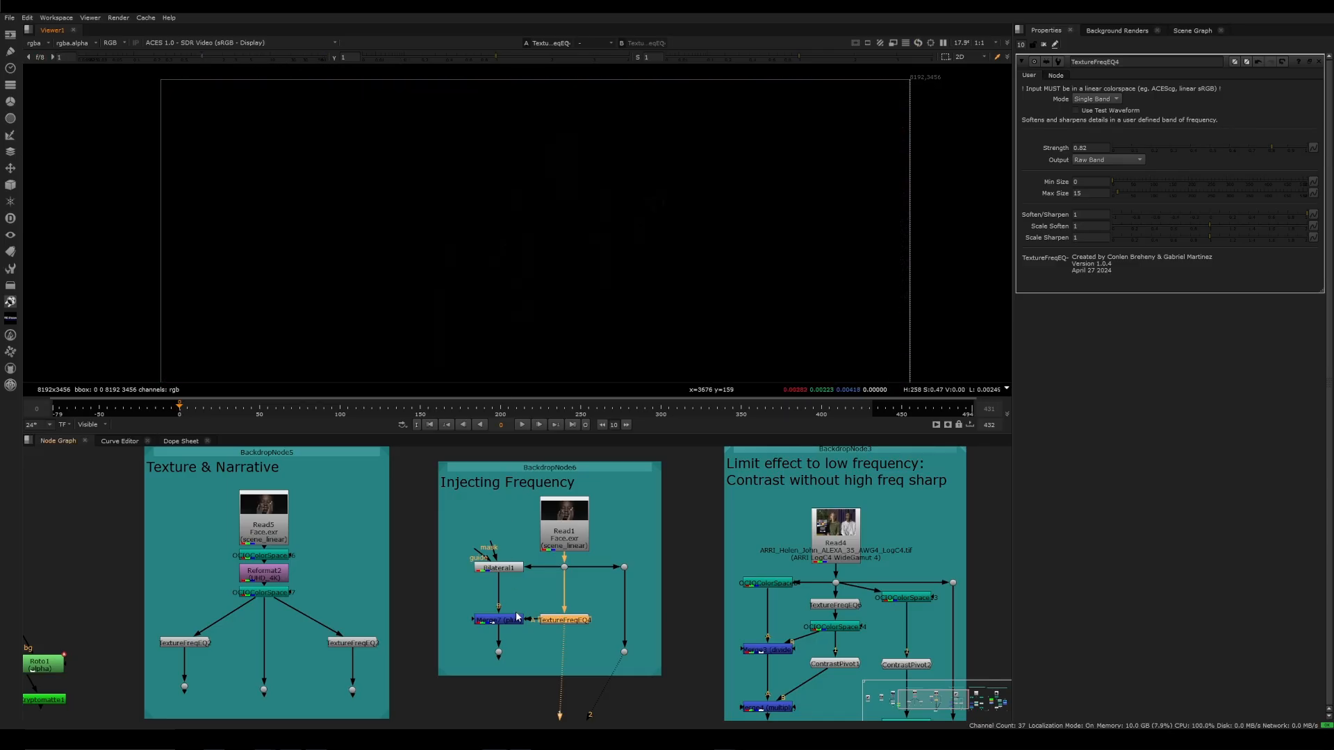
# View Merge7 and inspect the face up close with the fine detail added back over the bilateral-smoothed skin
pyautogui.click(515, 618)
pyautogui.press('1')
pyautogui.scroll(7, 560, 217)
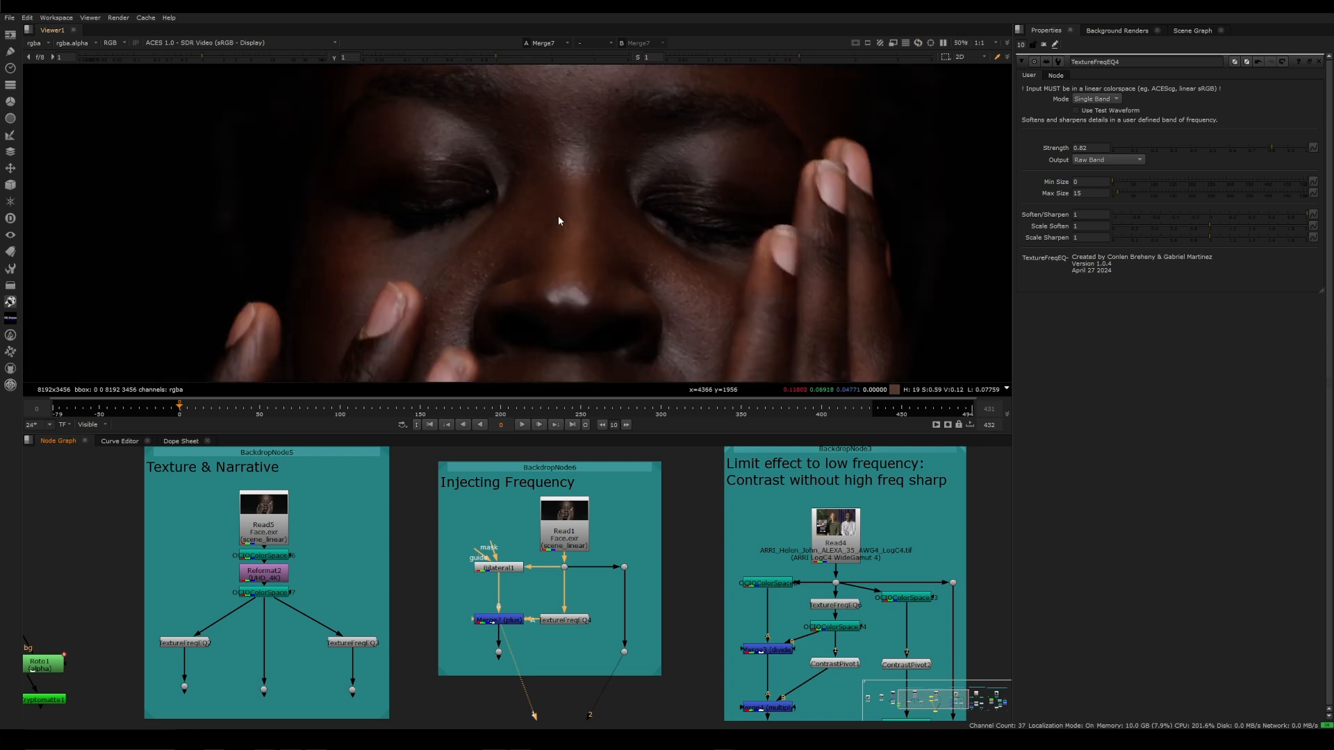
# Compare the smoothed skin from Bilateral1 with Merge7's result, where the fine detail is added back
pyautogui.click(501, 569)
pyautogui.press('1')
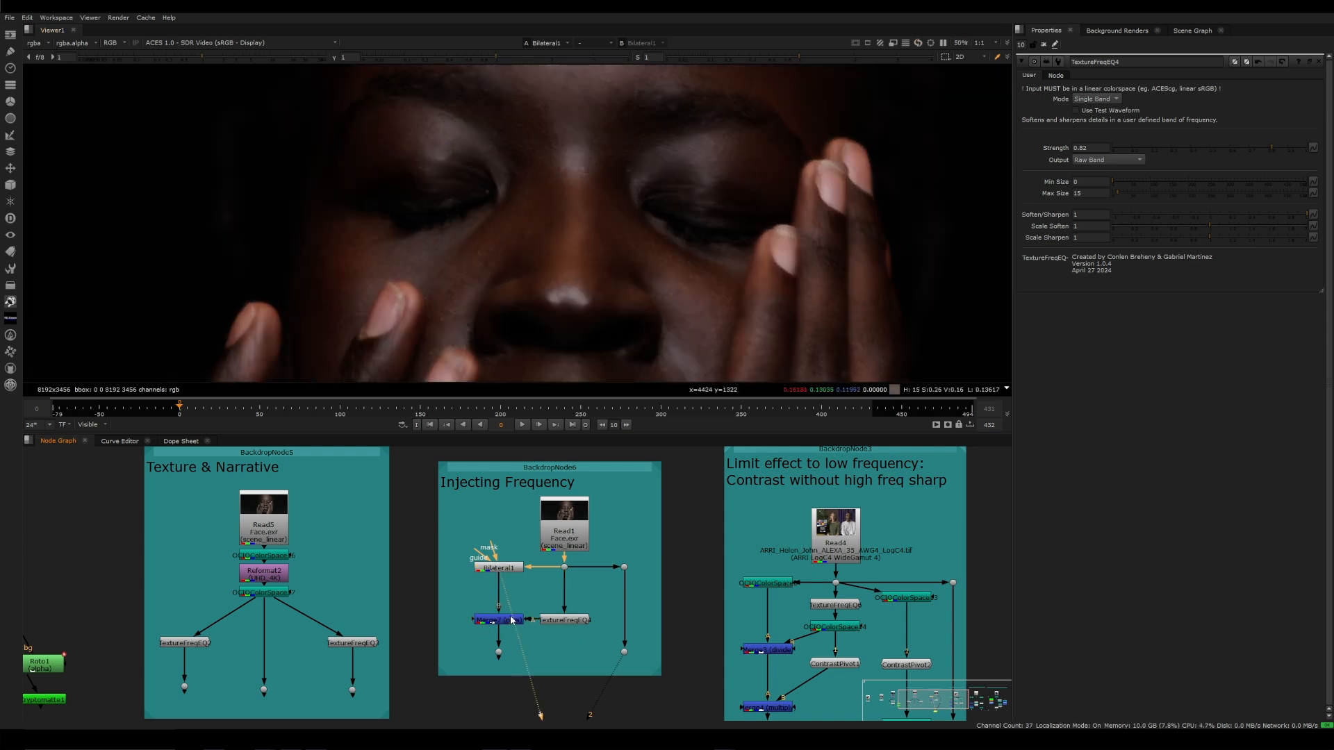
pyautogui.click(512, 619)
pyautogui.press('1')
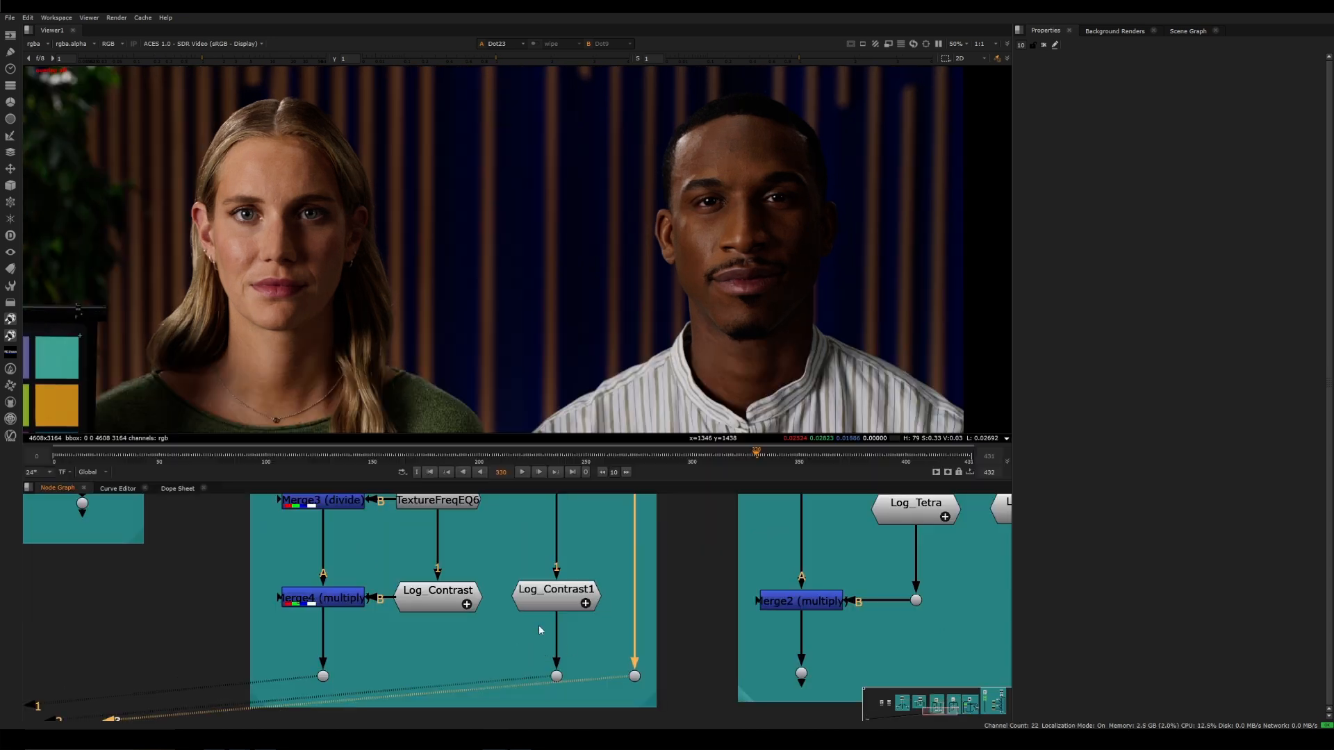
# Compare the ungraded ARRI plate with the Log_Contrast1 branch, where contrast is applied to the full image
pyautogui.press('1')
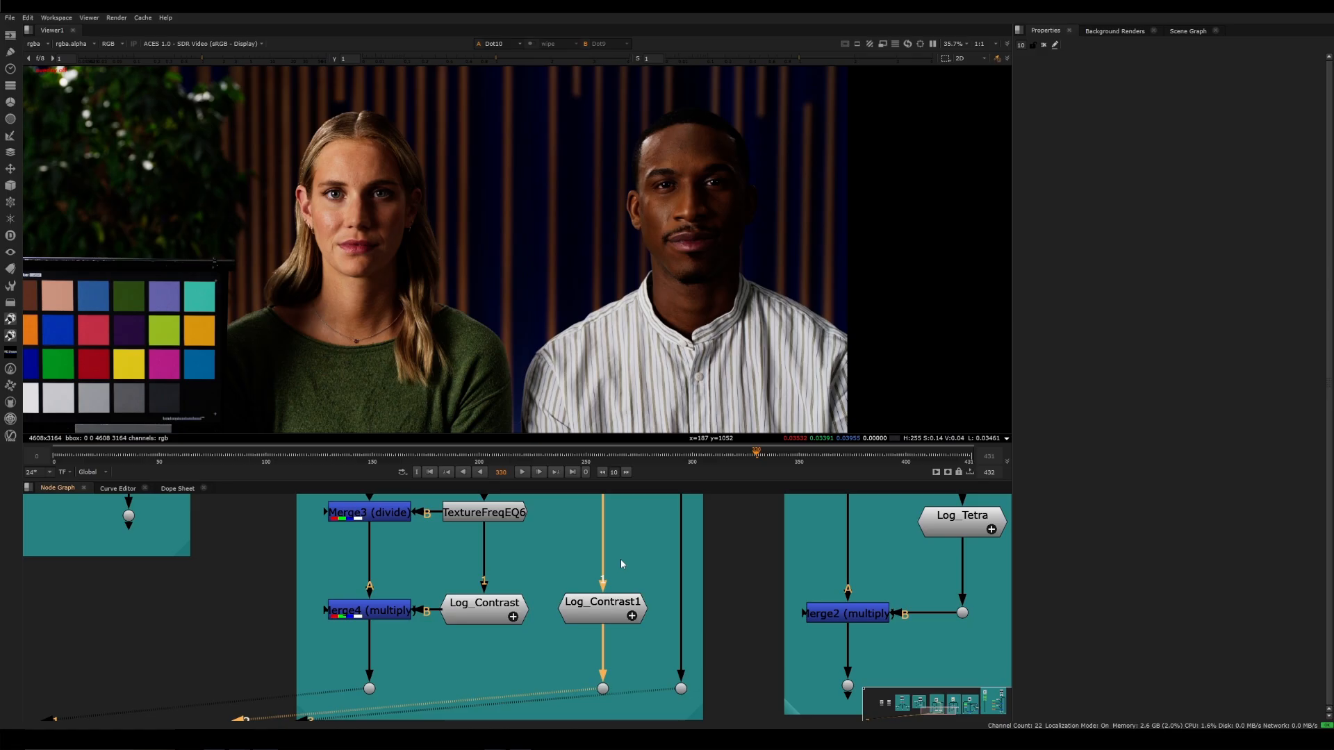
pyautogui.moveTo(621, 564); pyautogui.dragTo(612, 564, button='middle')
pyautogui.press('3')
pyautogui.press('2')
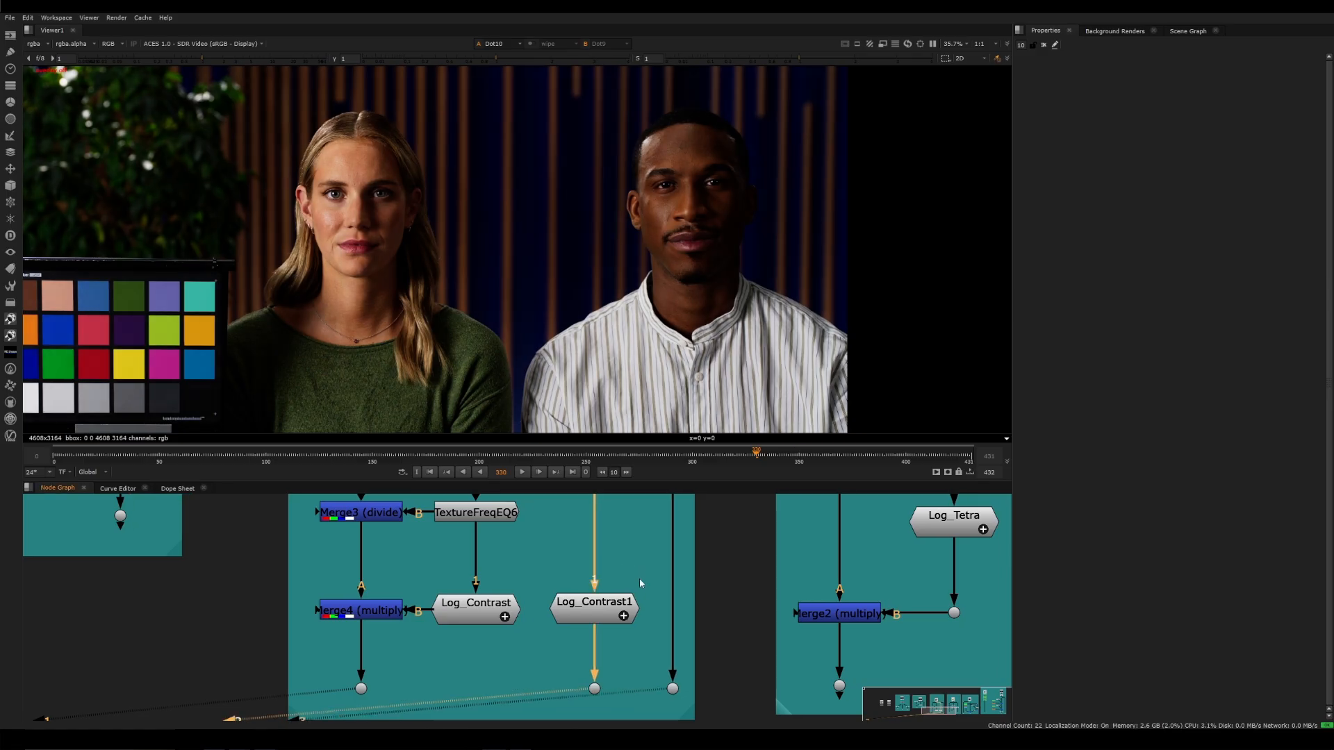
pyautogui.press('3')
pyautogui.press('2')
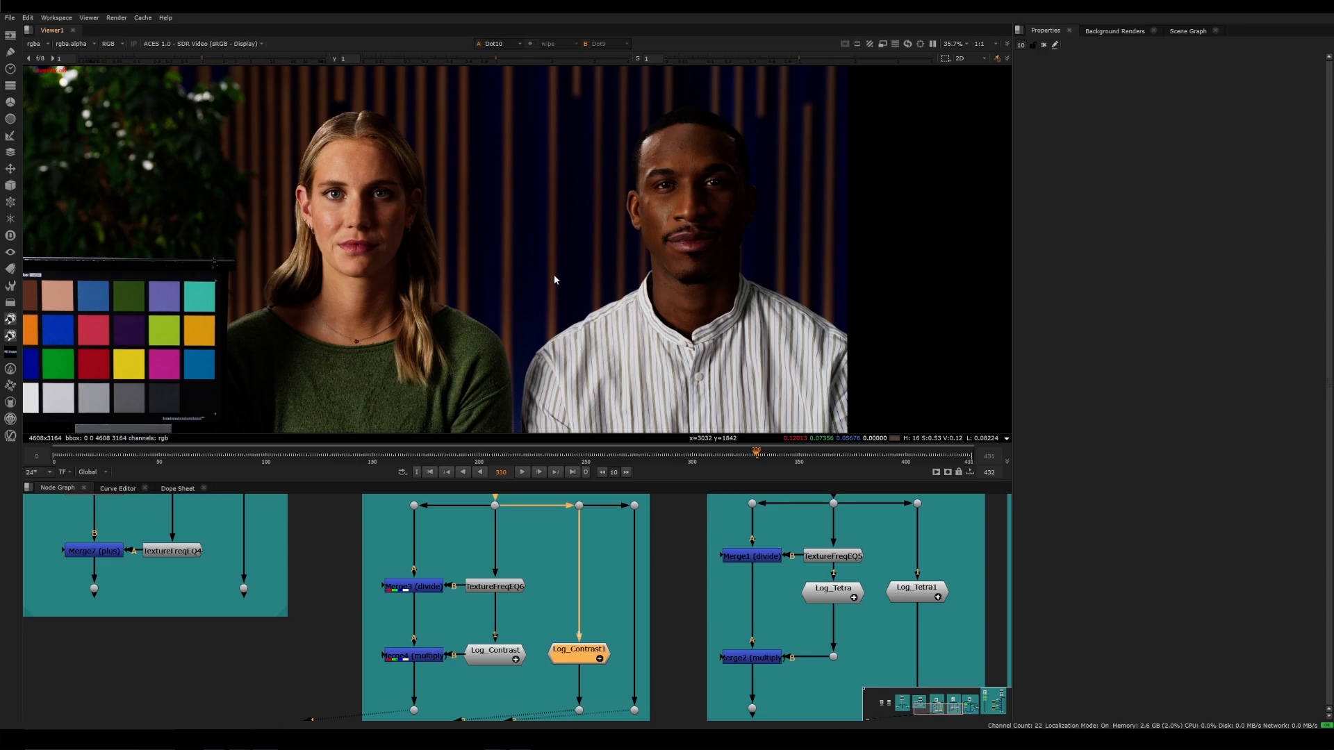
pyautogui.press('3')
pyautogui.moveTo(645, 553); pyautogui.dragTo(665, 533, button='middle')
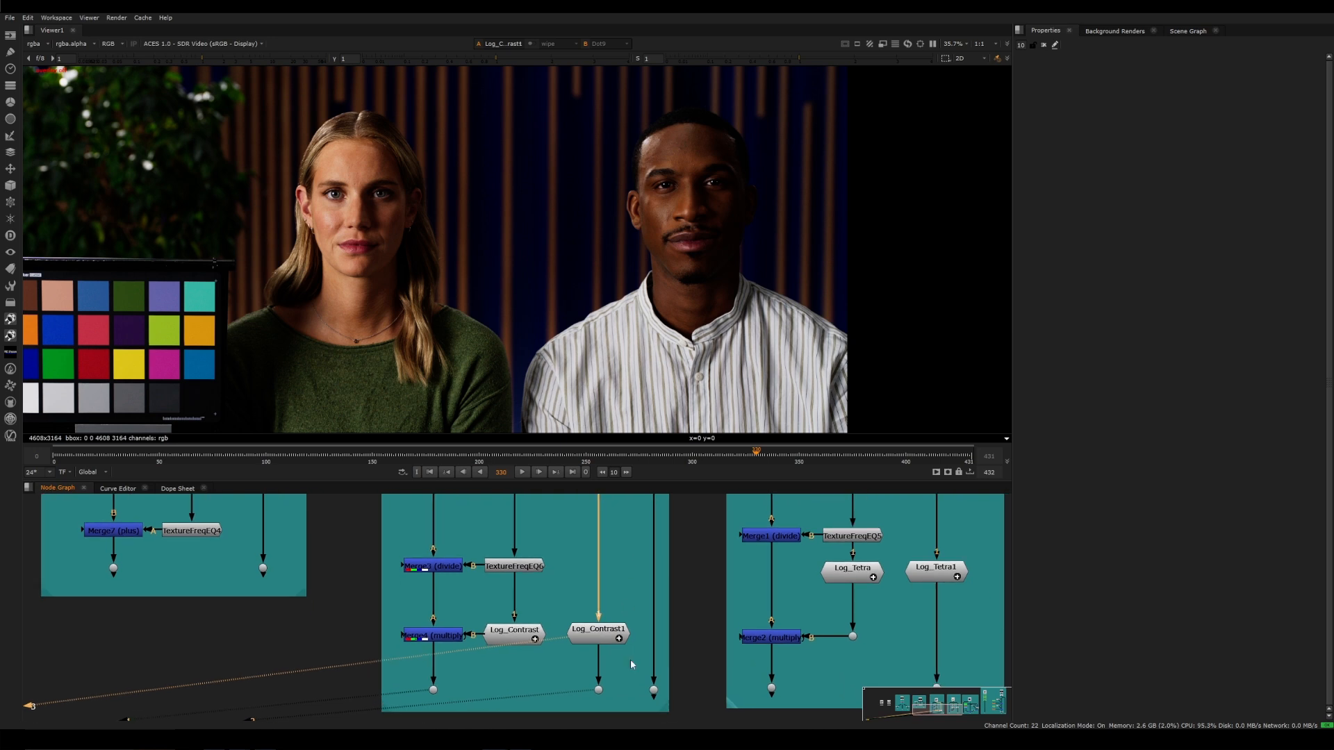
# View the ungraded ARRI plate and inspect the woman's hair and both people's skin detail up close
pyautogui.moveTo(629, 667); pyautogui.dragTo(690, 710)
pyautogui.press('3')
pyautogui.click(688, 707)
pyautogui.scroll(9, 309, 126)
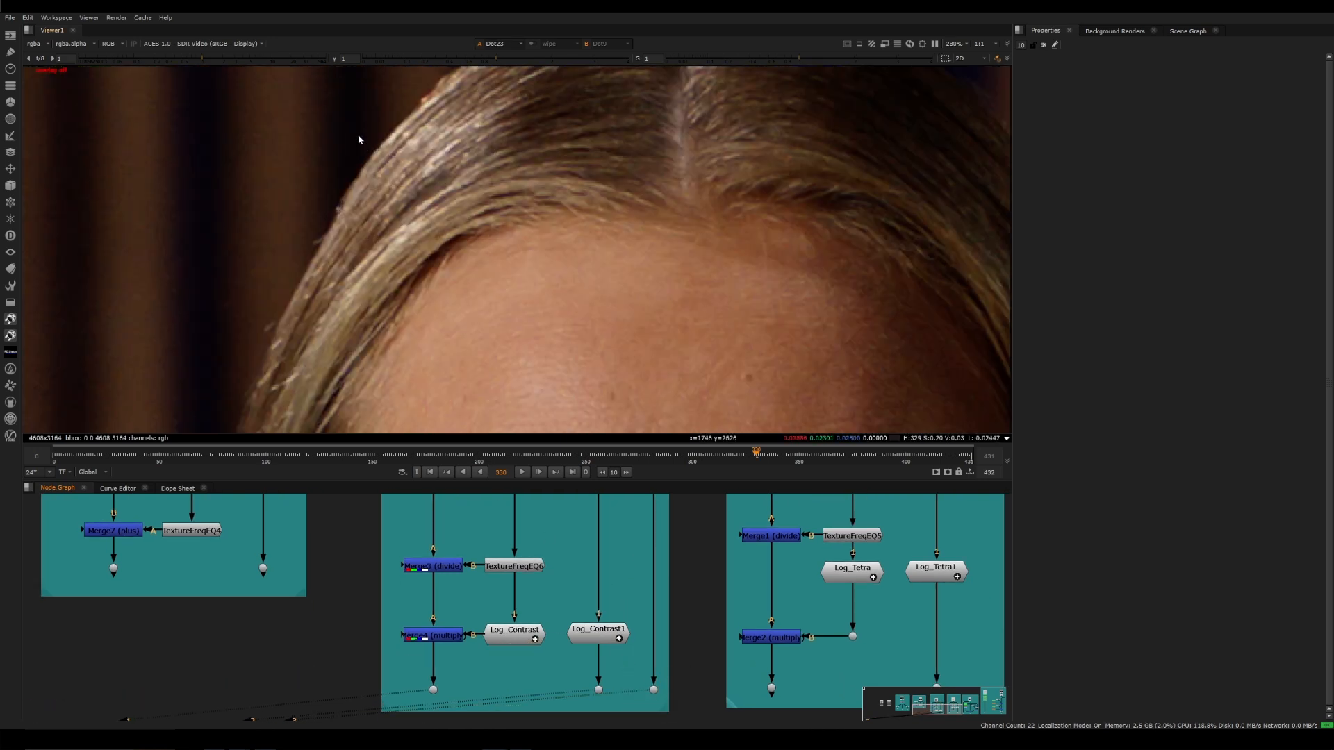
pyautogui.scroll(-7, 569, 188)
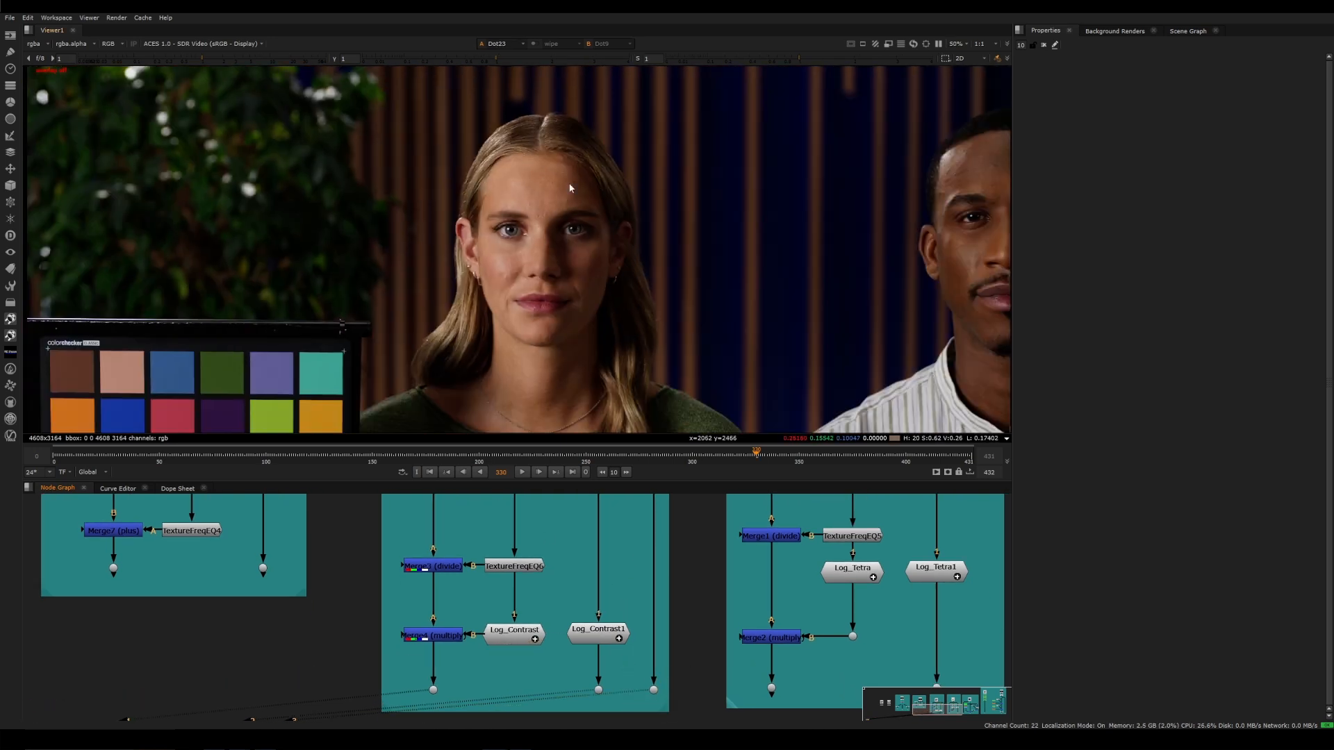
pyautogui.scroll(6, 570, 188)
pyautogui.scroll(-1, 592, 239)
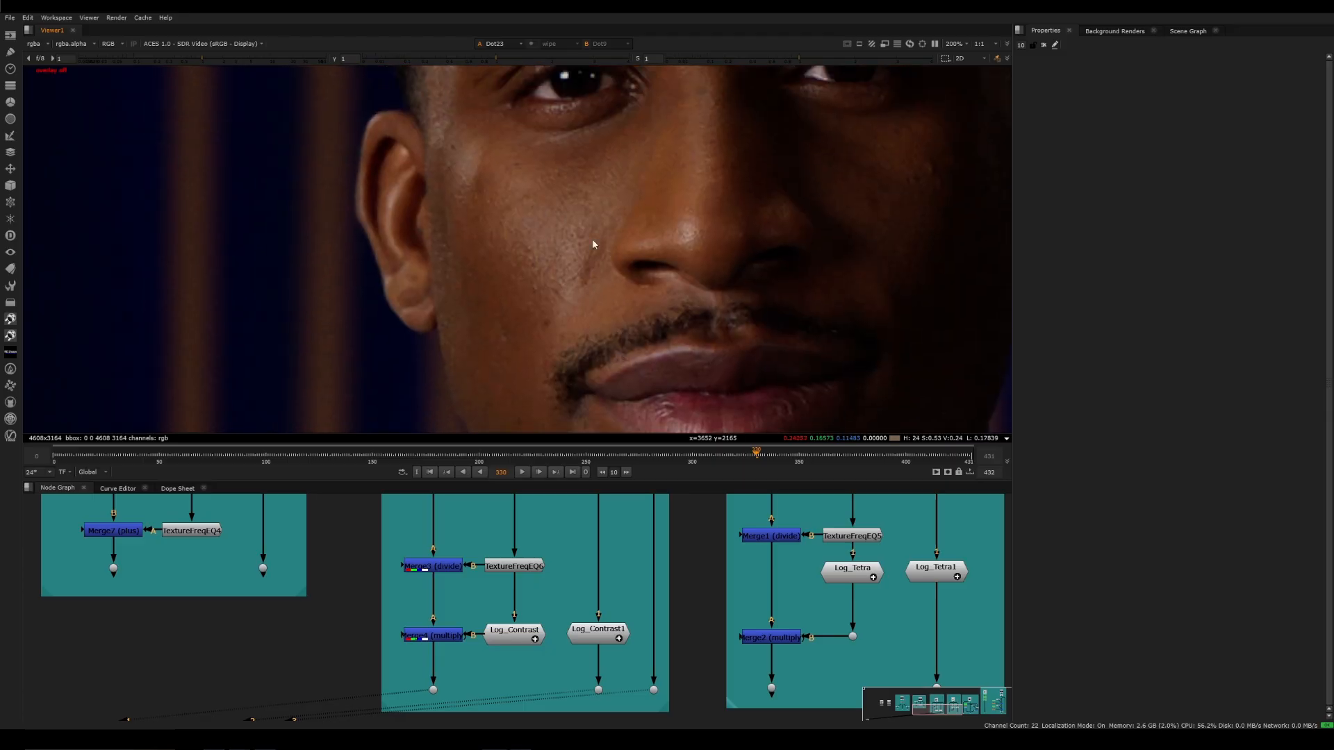
pyautogui.scroll(-4, 562, 240)
pyautogui.scroll(5, 514, 247)
pyautogui.scroll(-6, 570, 236)
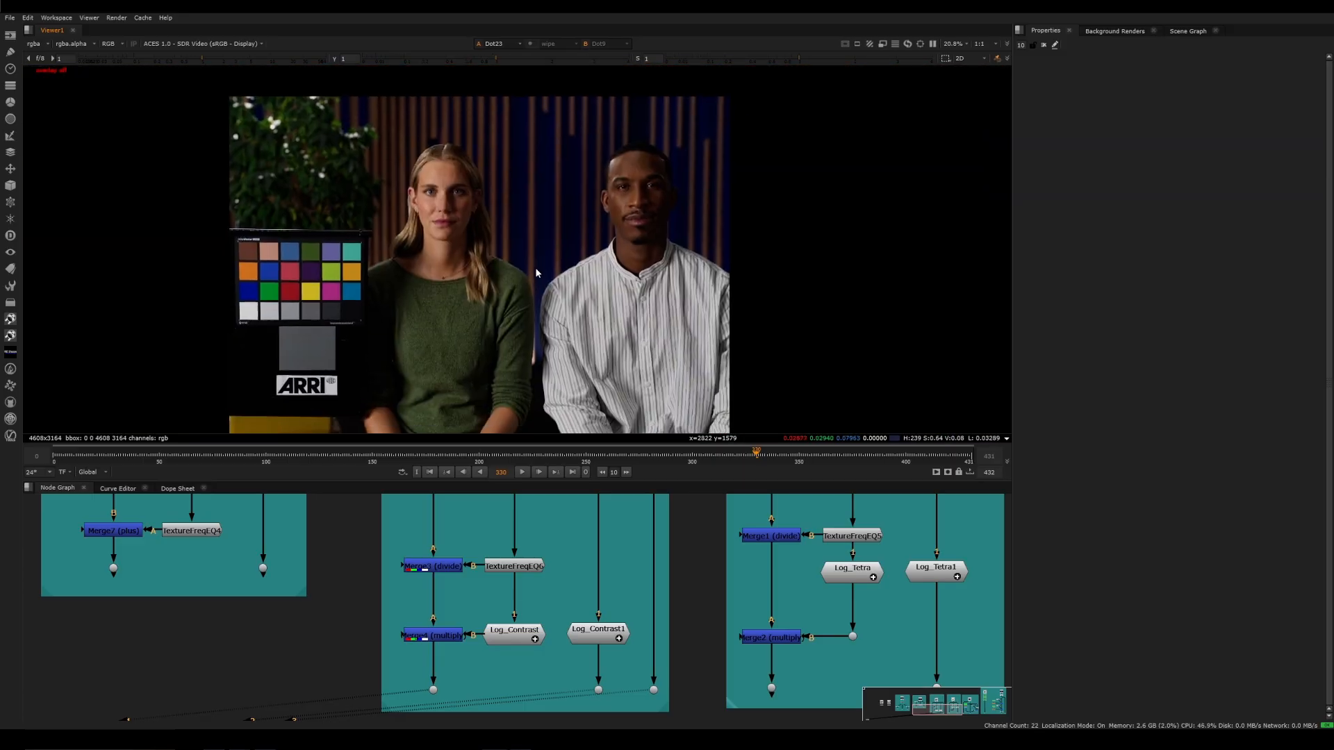
# View the Log_Contrast1 output and inspect how full-image contrast affects the man's skin texture, against the ungraded plate
pyautogui.press('2')
pyautogui.scroll(1, 517, 275)
pyautogui.scroll(1, 507, 245)
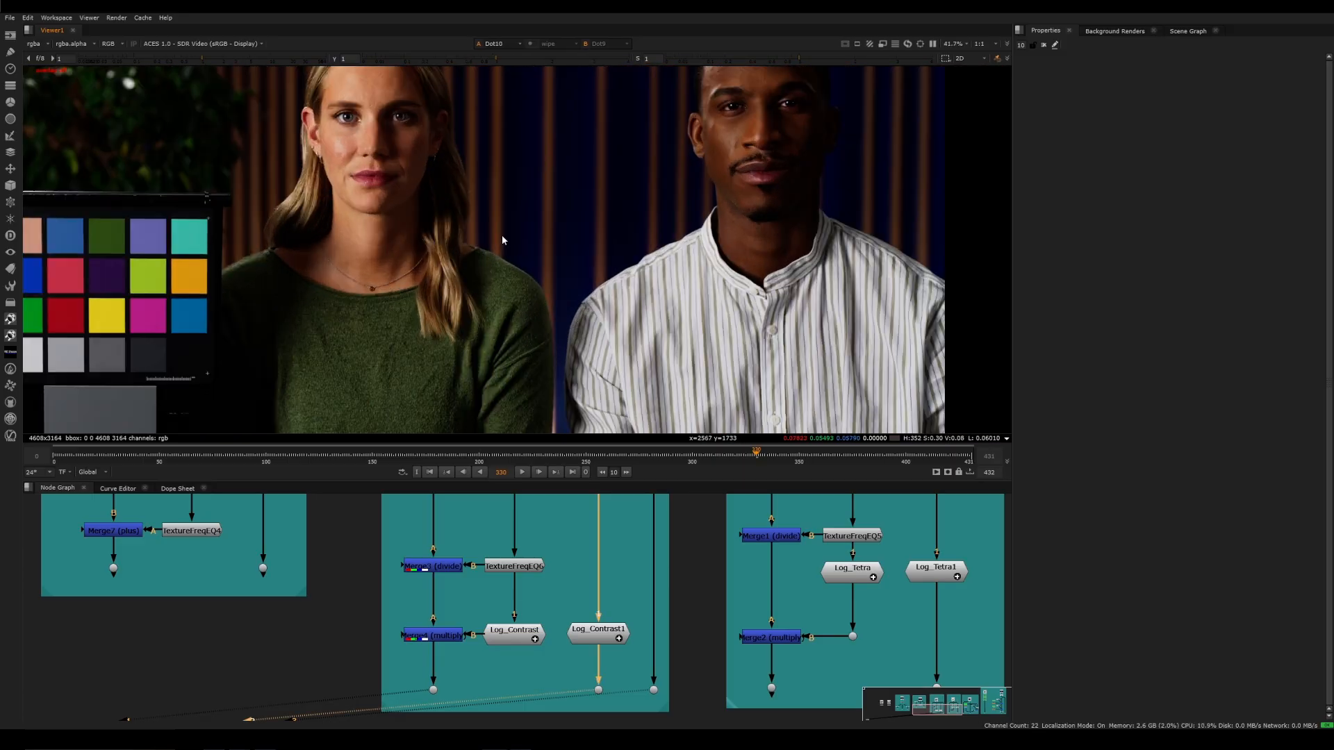
pyautogui.scroll(3, 365, 399)
pyautogui.scroll(-5, 477, 323)
pyautogui.scroll(6, 677, 204)
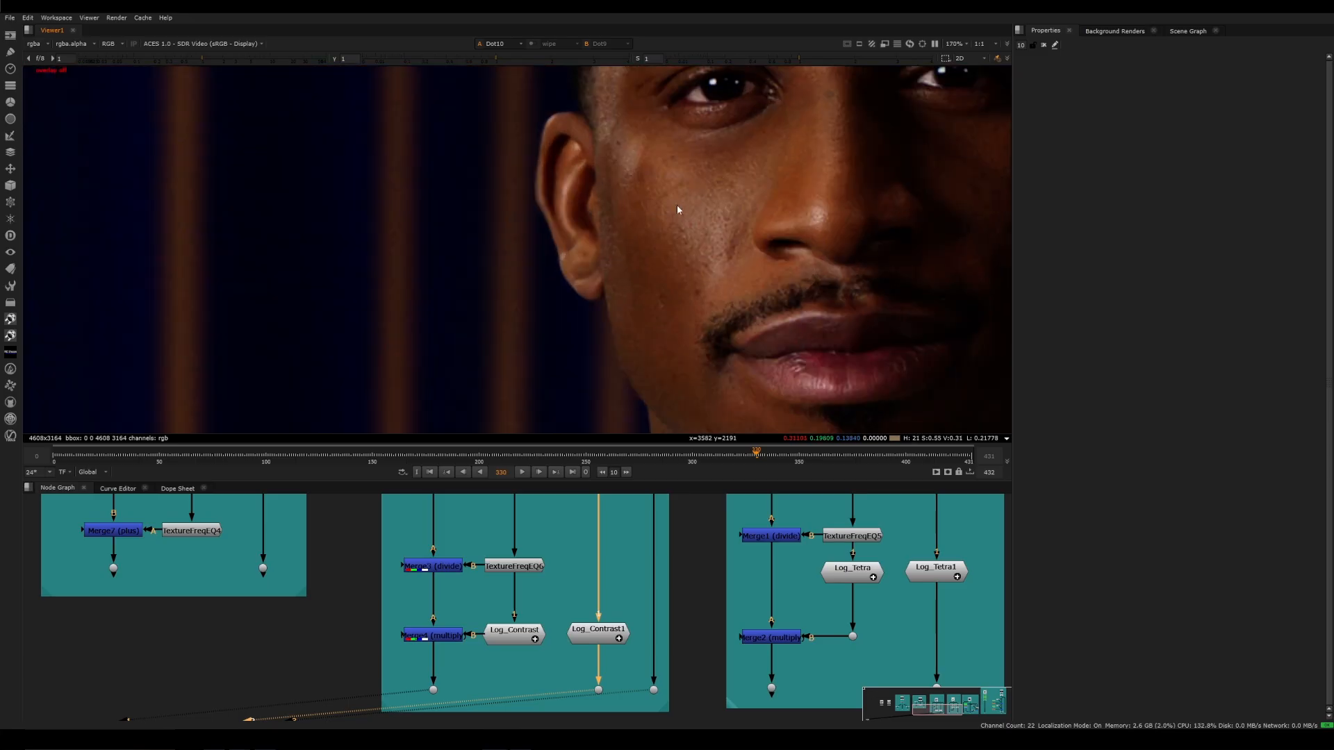
pyautogui.scroll(-6, 703, 203)
pyautogui.scroll(6, 479, 153)
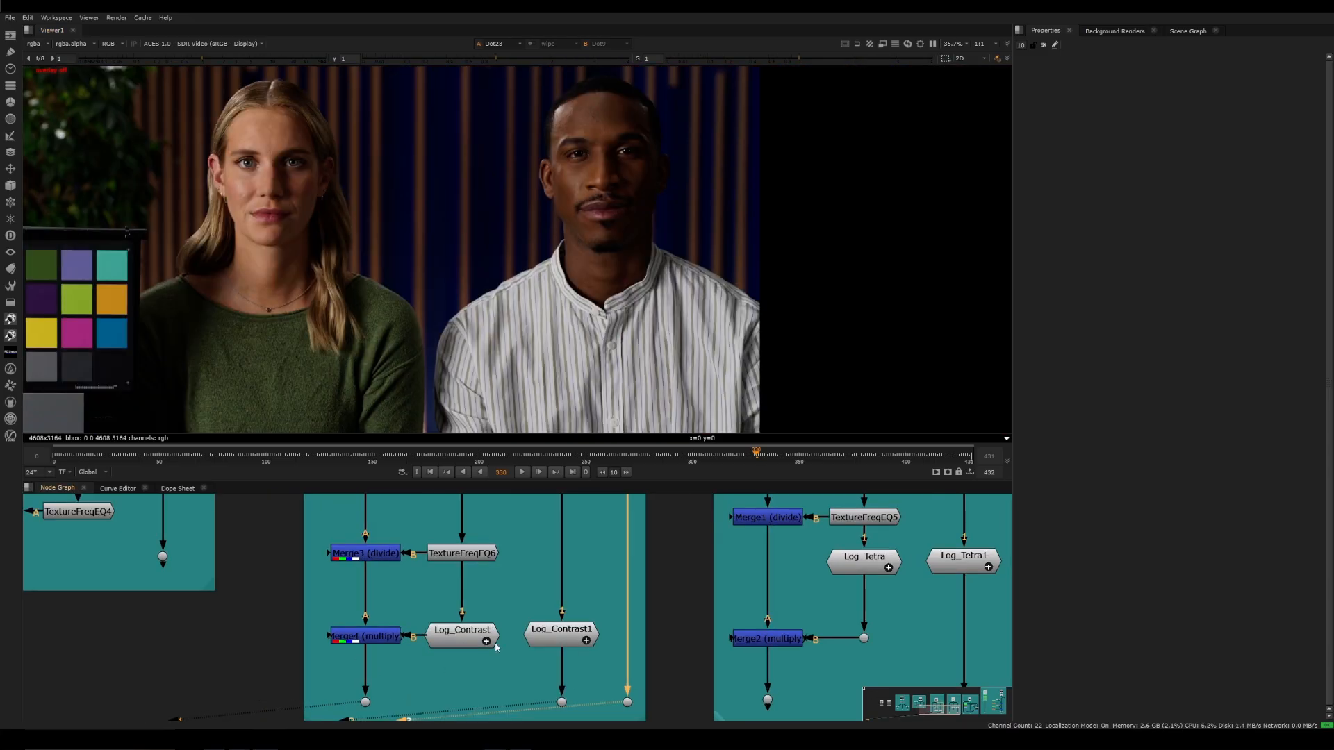
# View the Merge4 branch output and inspect the man's face with contrast limited to the low frequencies
pyautogui.moveTo(460, 607); pyautogui.dragTo(457, 609, button='middle')
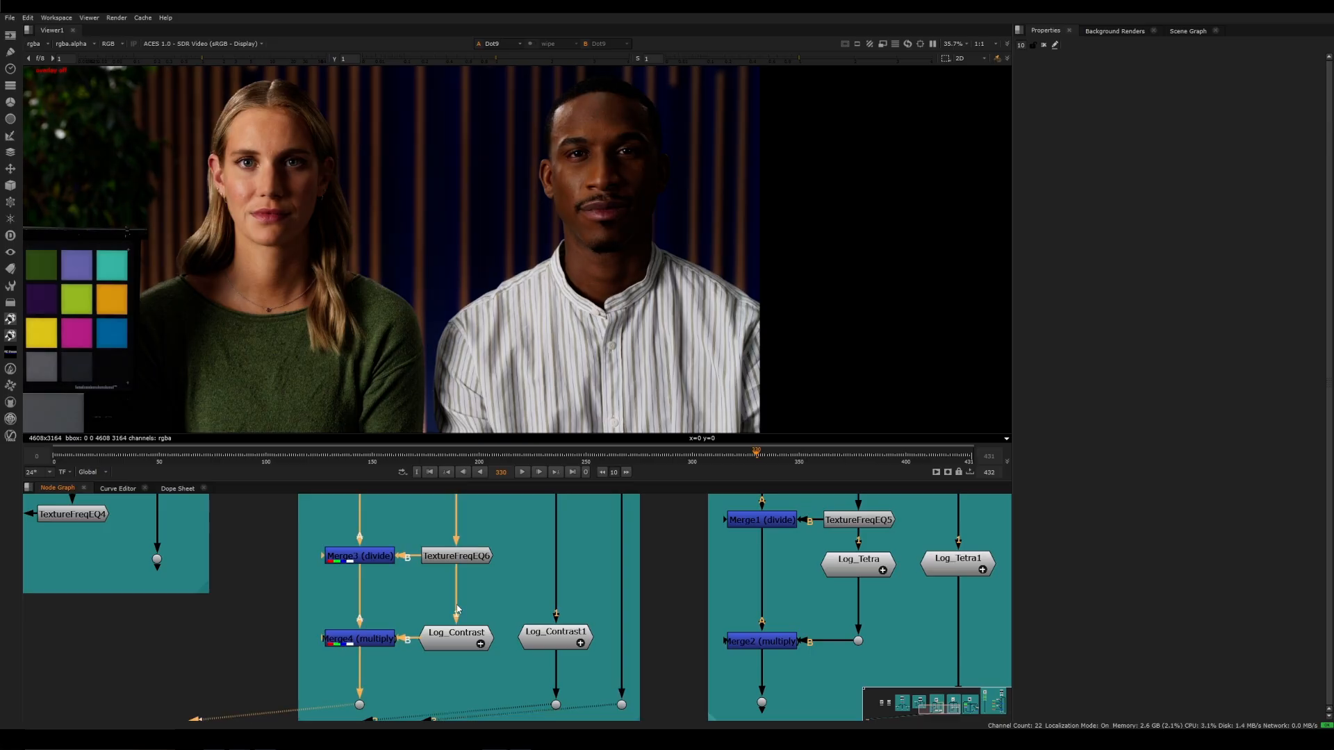
pyautogui.press('1')
pyautogui.scroll(5, 596, 129)
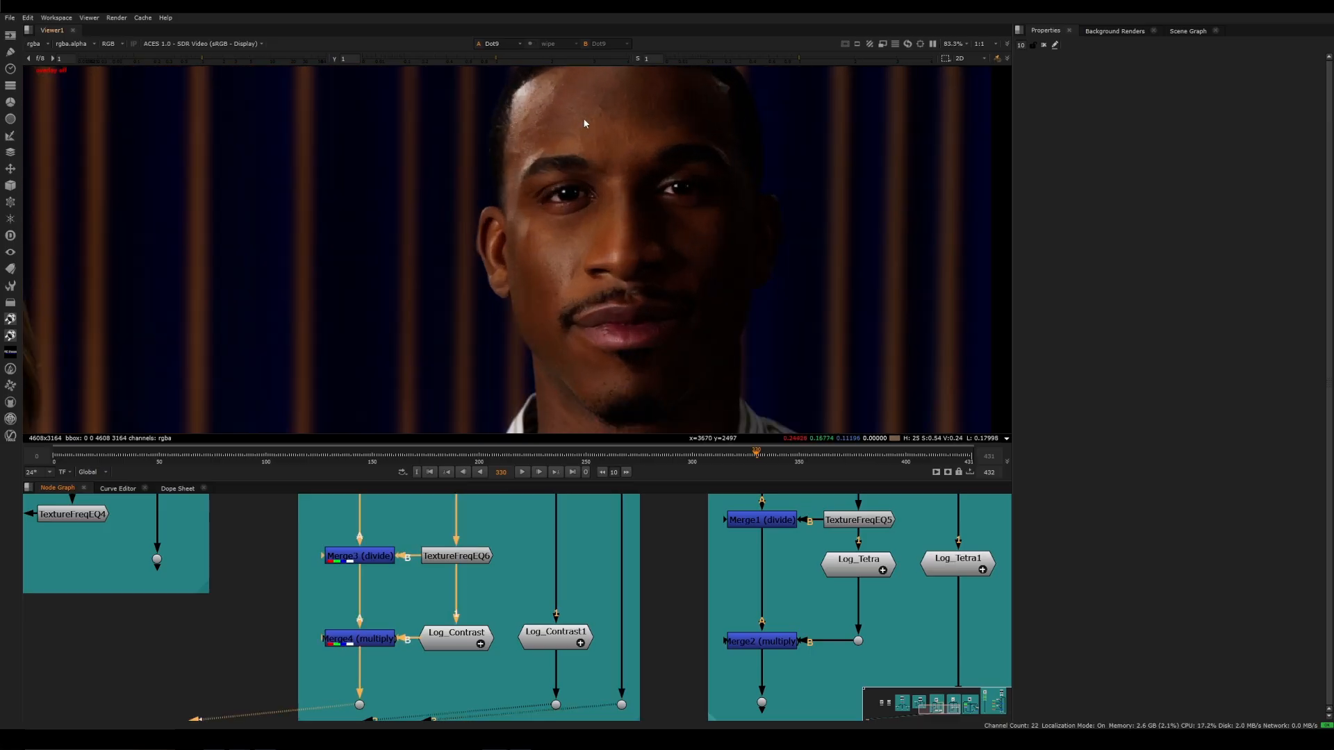
pyautogui.scroll(4, 548, 114)
# Return to the Log_Contrast1 output and examine the sharpened detail on the man's face and the green sweater
pyautogui.press('2')
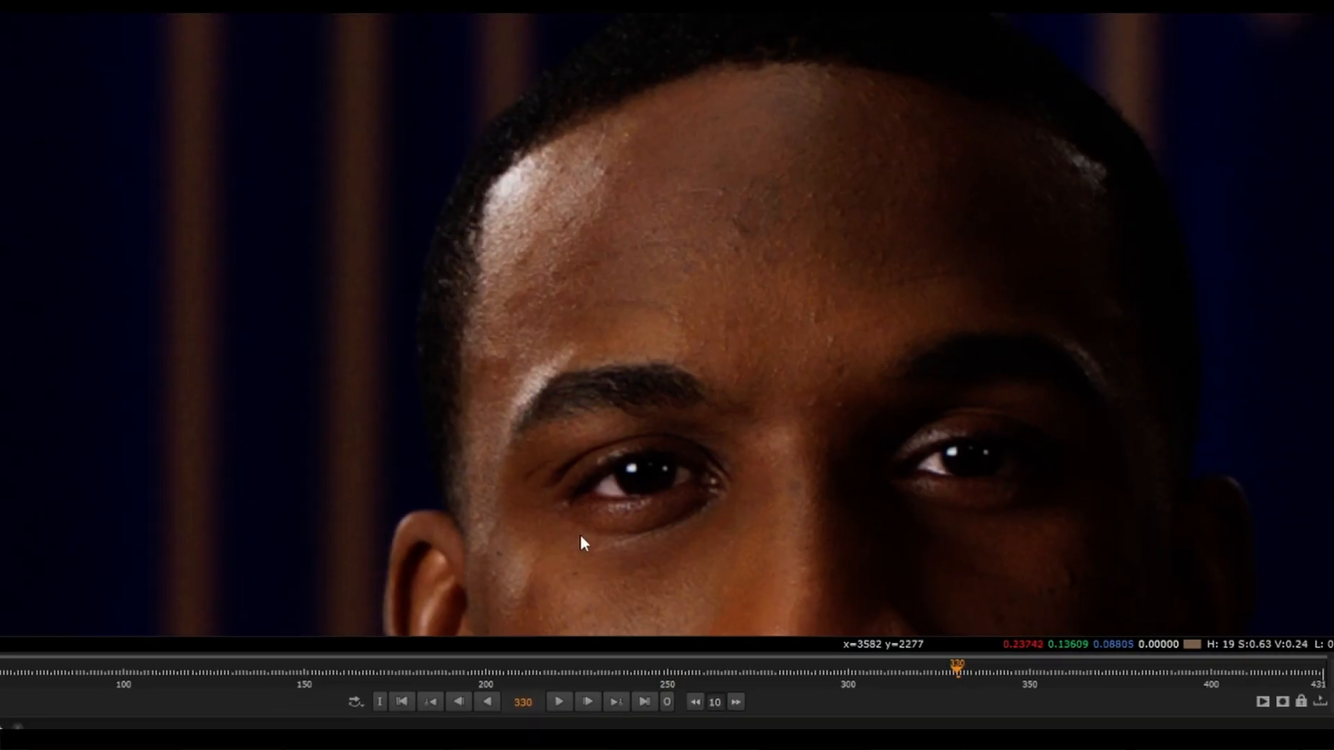
pyautogui.moveTo(581, 535); pyautogui.dragTo(603, 224, button='middle')
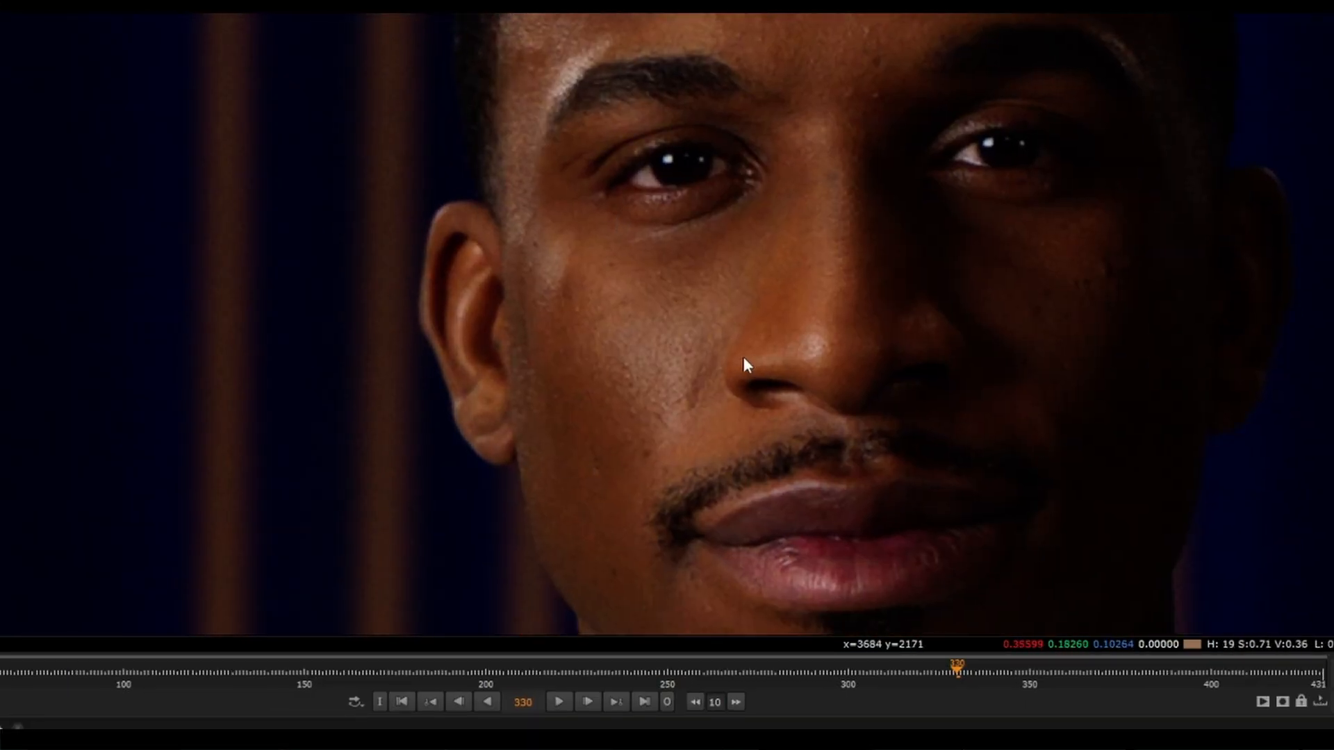
pyautogui.scroll(-5, 232, 471)
pyautogui.moveTo(167, 518); pyautogui.dragTo(719, 331, button='middle')
pyautogui.scroll(-1, 295, 448)
pyautogui.moveTo(295, 448); pyautogui.dragTo(475, 194, button='middle')
pyautogui.moveTo(361, 466); pyautogui.dragTo(516, 292, button='middle')
pyautogui.scroll(3, 515, 292)
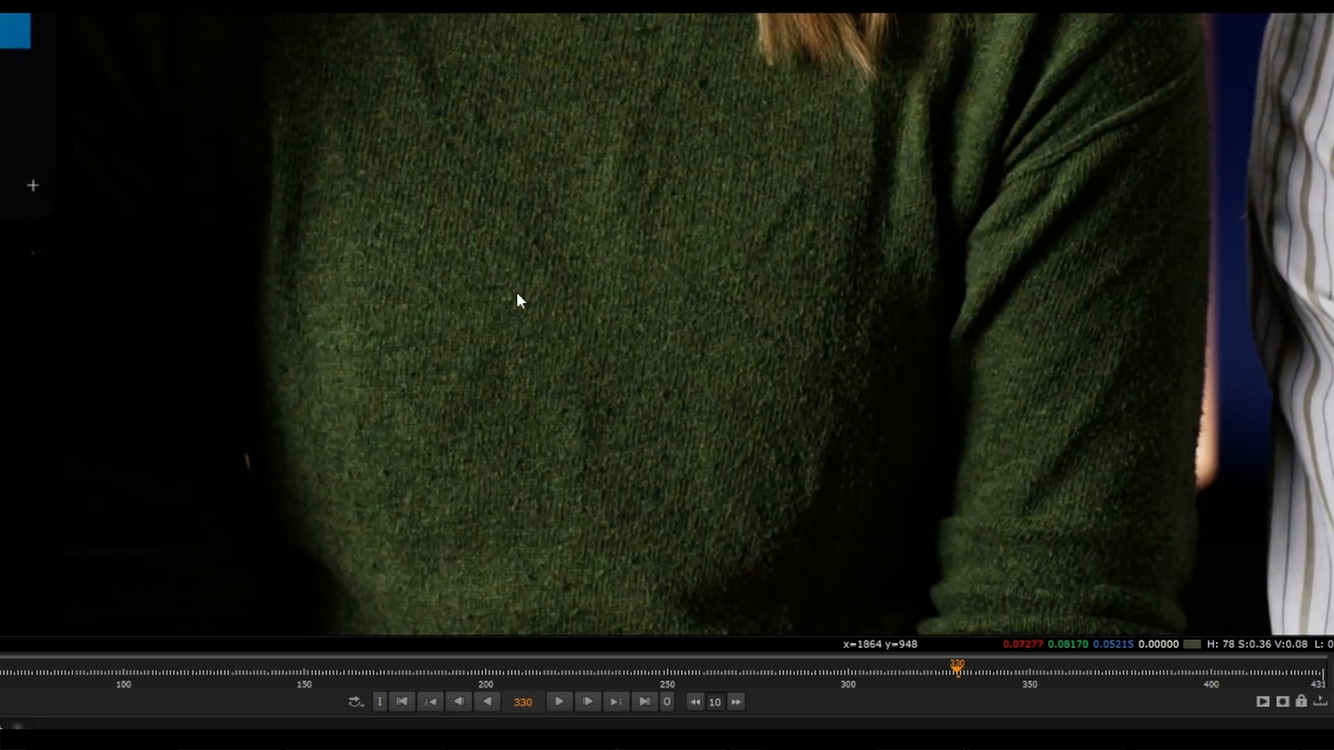
pyautogui.scroll(-4, 583, 292)
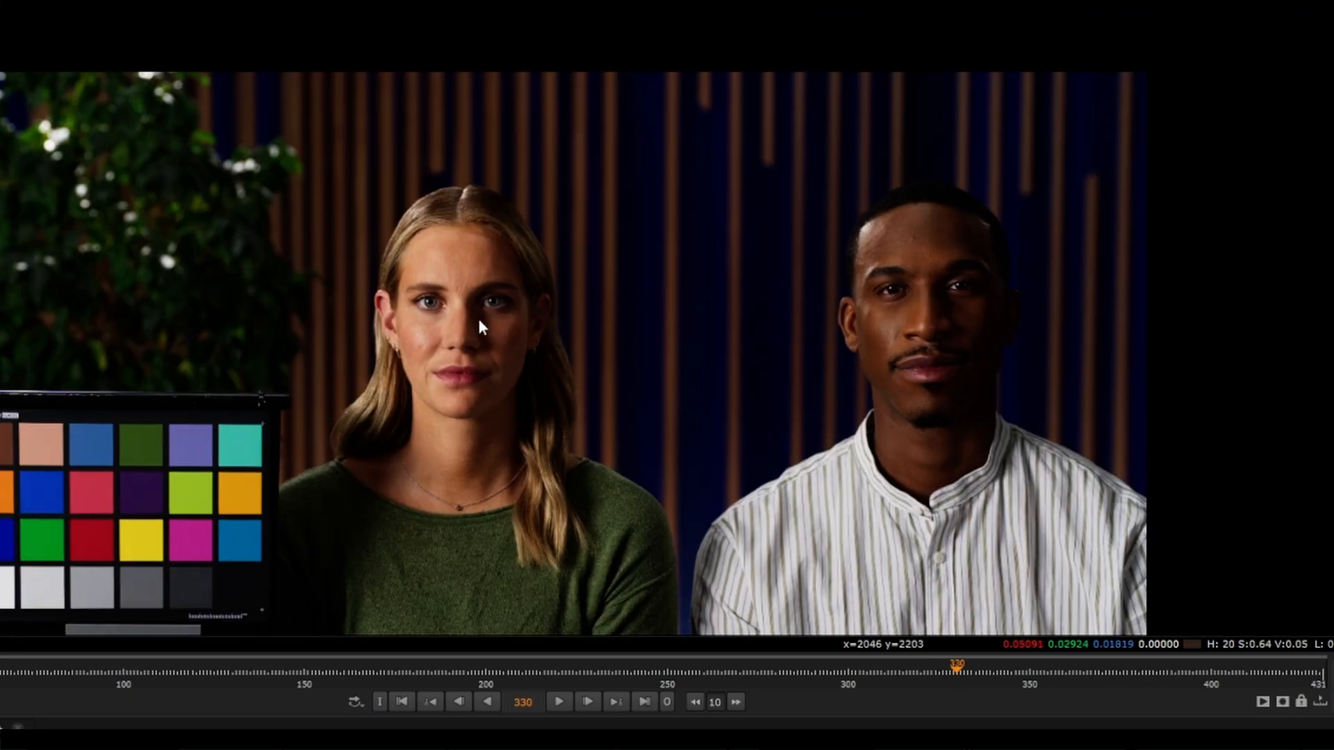
pyautogui.scroll(4, 431, 195)
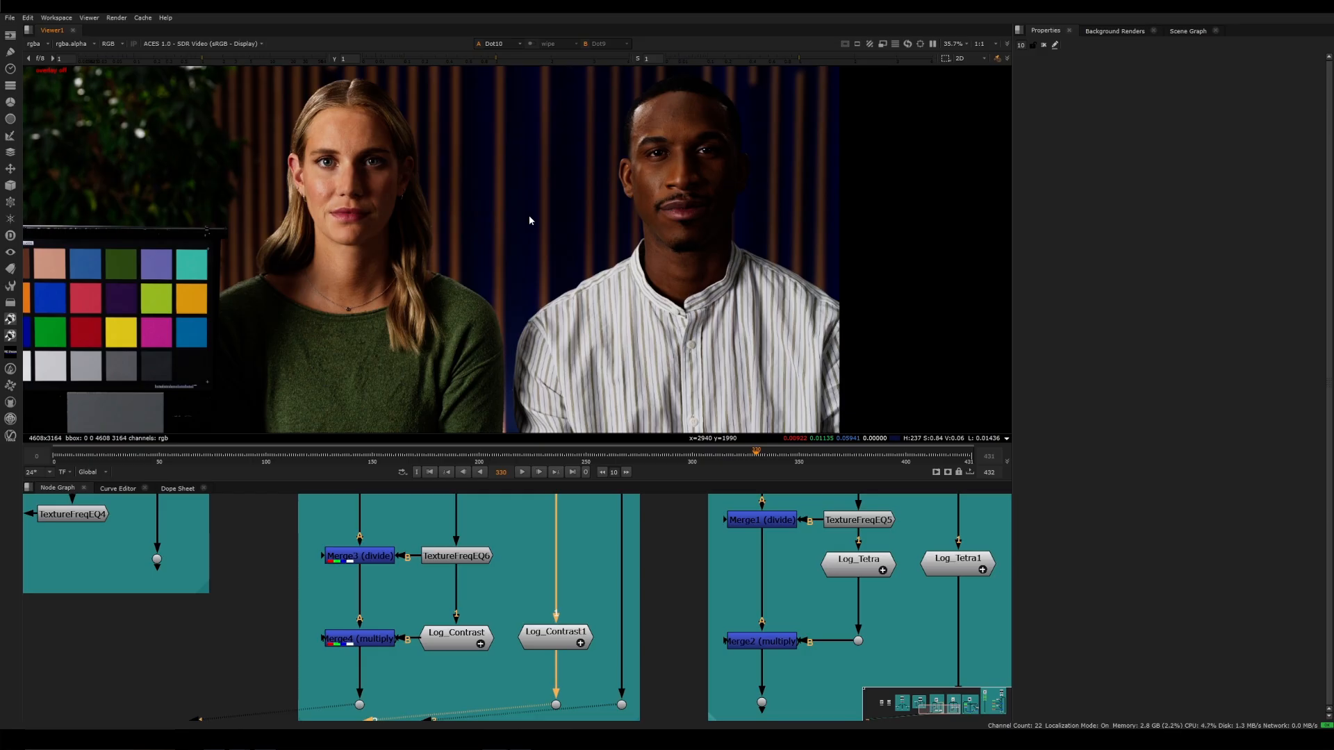
# Toggle the full image between the low-frequency contrast result, the Log_Contrast1 result and the ungraded plate to compare them
pyautogui.press('1')
pyautogui.press('2')
pyautogui.press('1')
pyautogui.press('3')
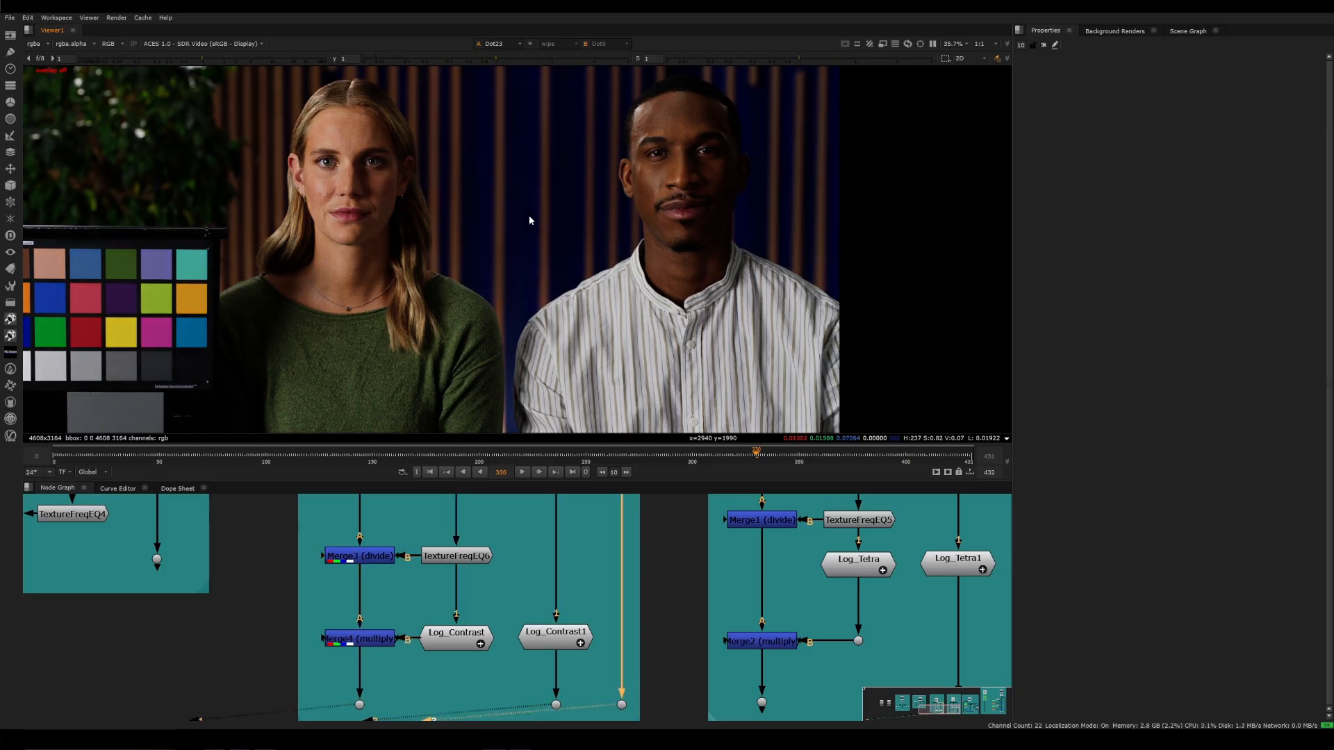
pyautogui.press('1')
pyautogui.press('3')
pyautogui.press('1')
pyautogui.press('3')
pyautogui.press('1')
pyautogui.press('3')
pyautogui.press('1')
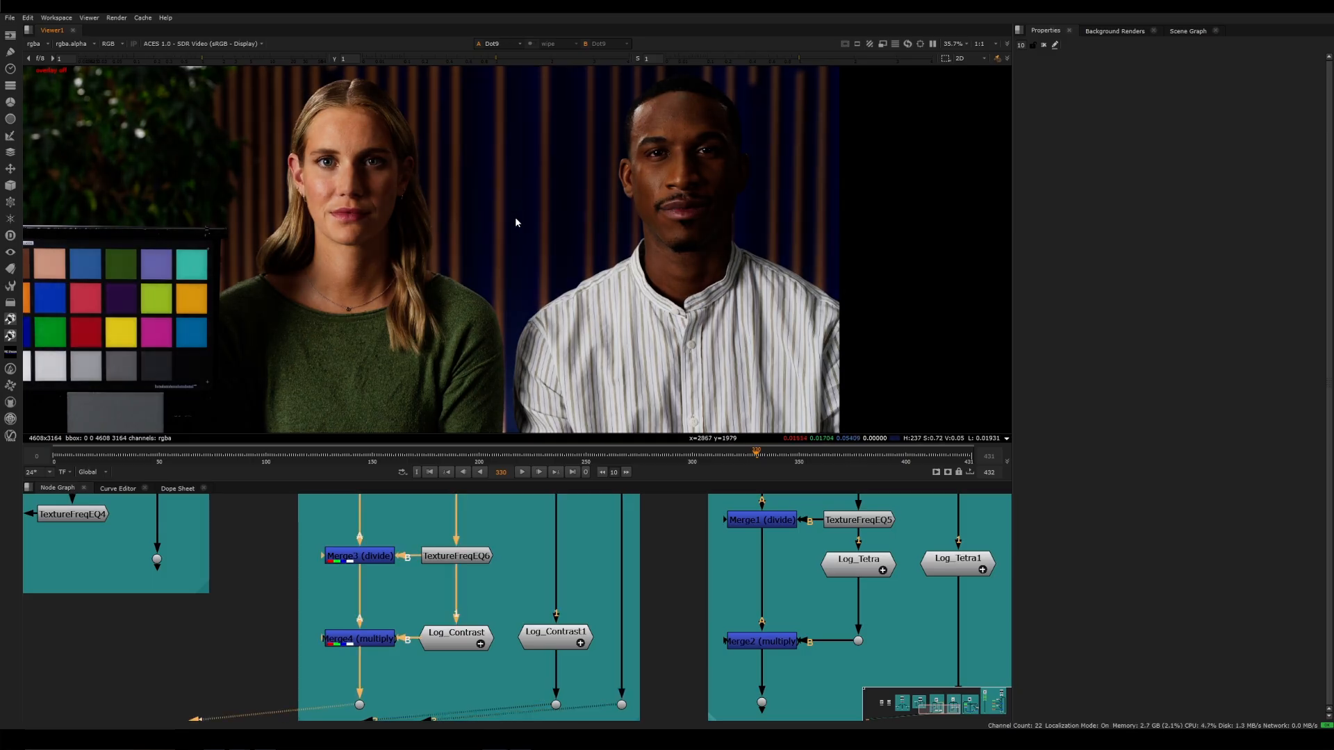
pyautogui.press('3')
pyautogui.press('1')
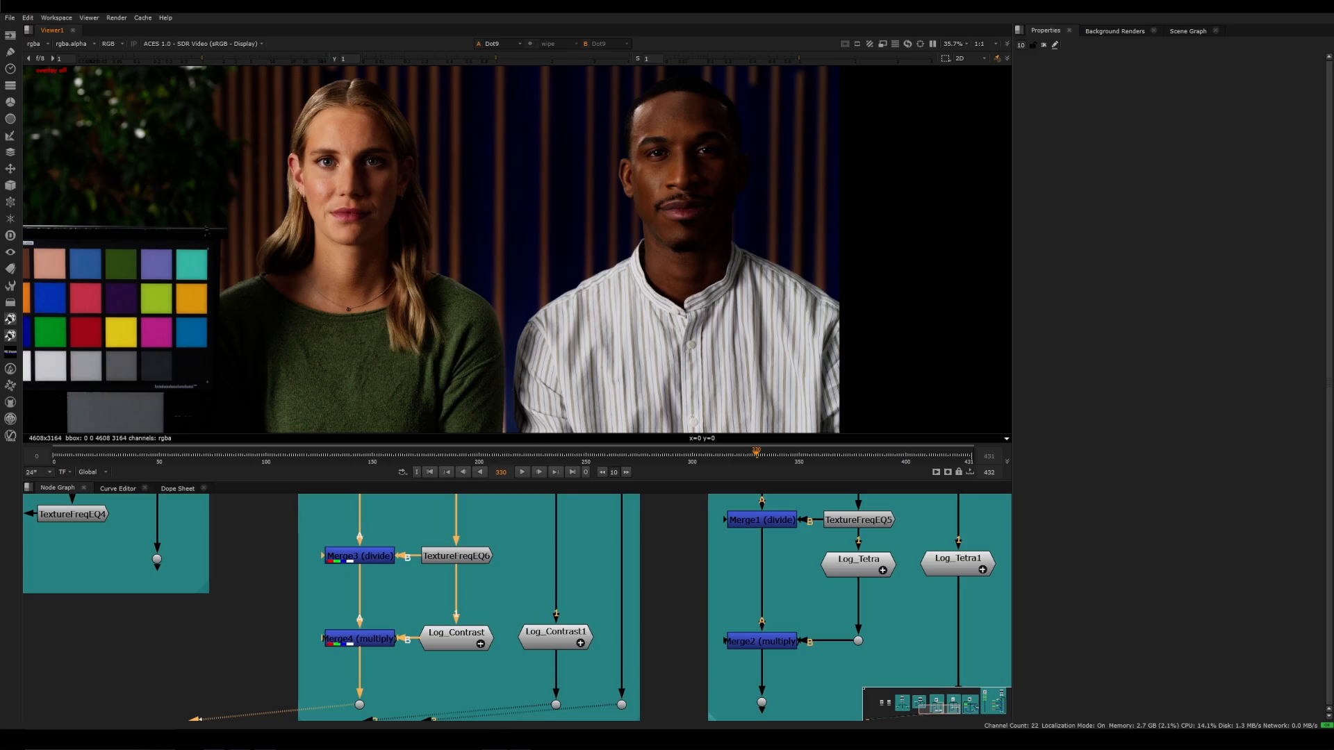
# View TextureFreqEQ6, open its properties, and examine its Min Size, Max Size and Soften/Sharpen settings
pyautogui.scroll(-2, 634, 611)
pyautogui.moveTo(661, 596); pyautogui.dragTo(665, 613, button='middle')
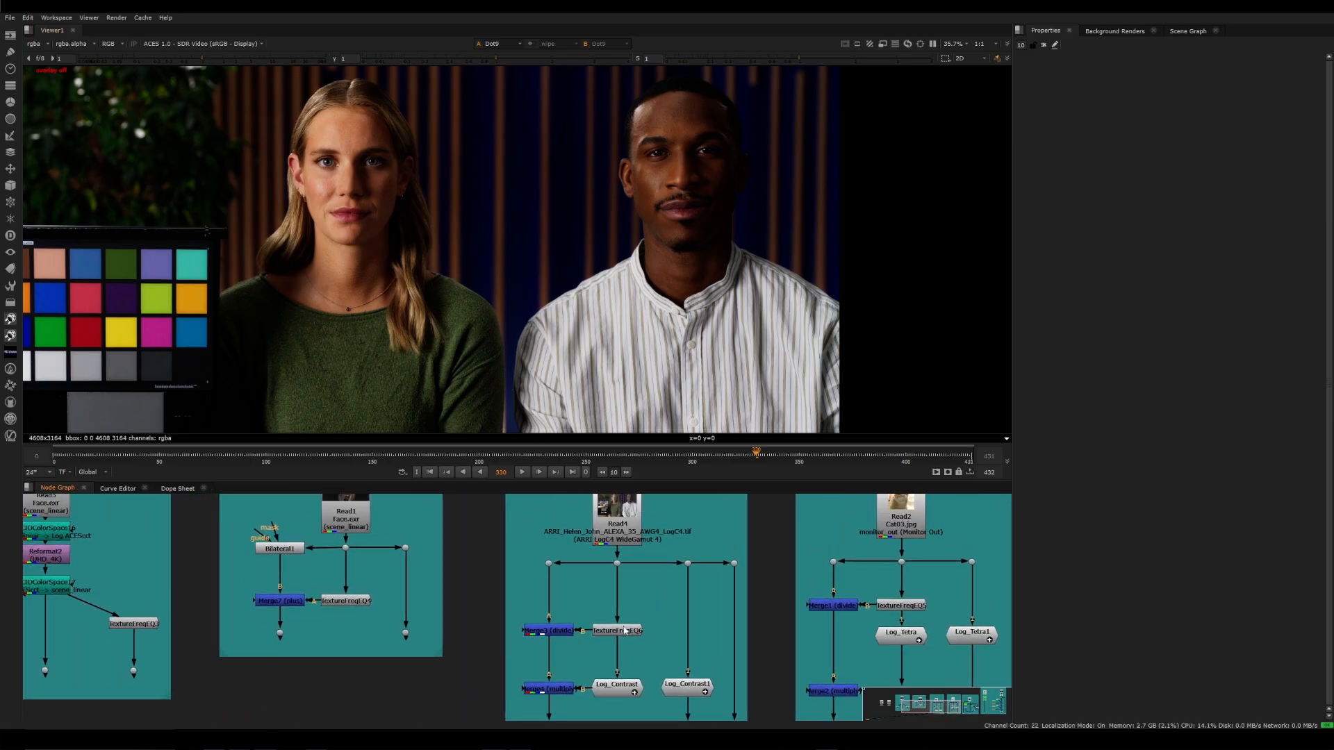
pyautogui.click(611, 633)
pyautogui.press('1')
pyautogui.doubleClick(611, 633)
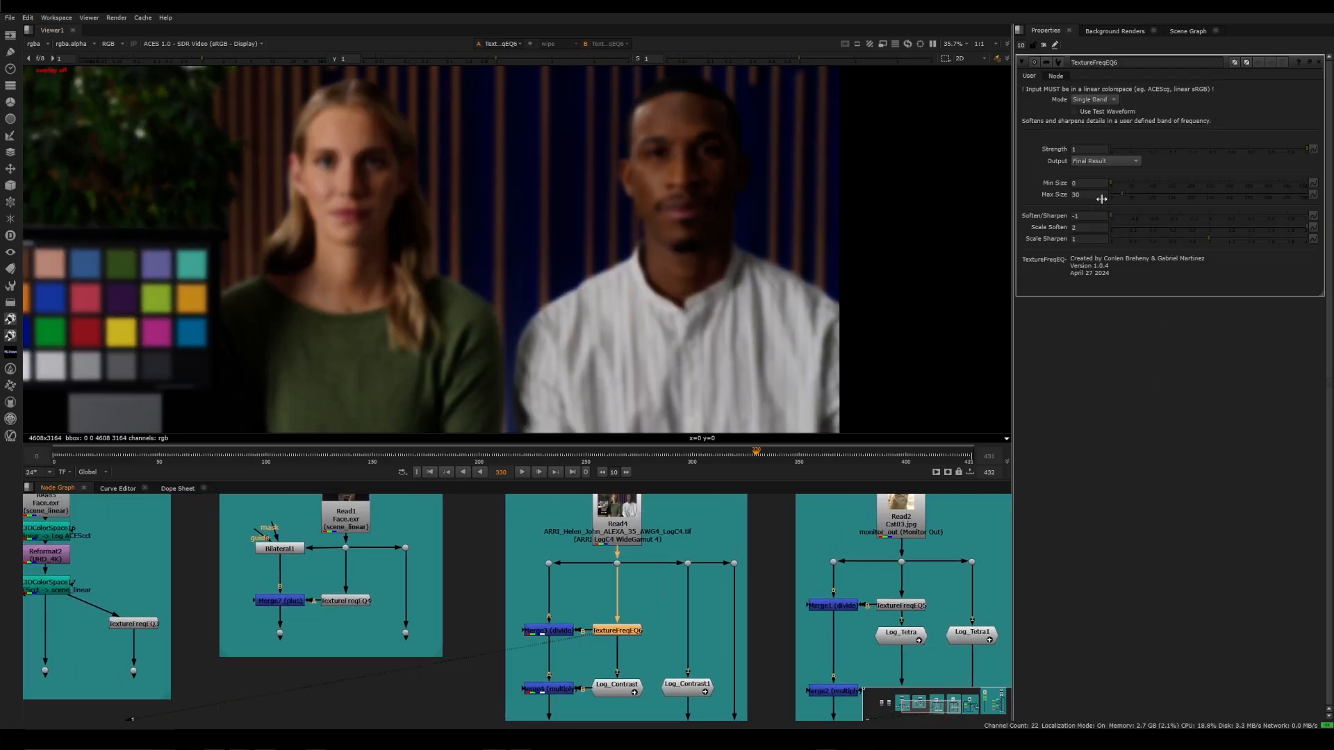
pyautogui.click(1086, 184)
pyautogui.press('Tab')
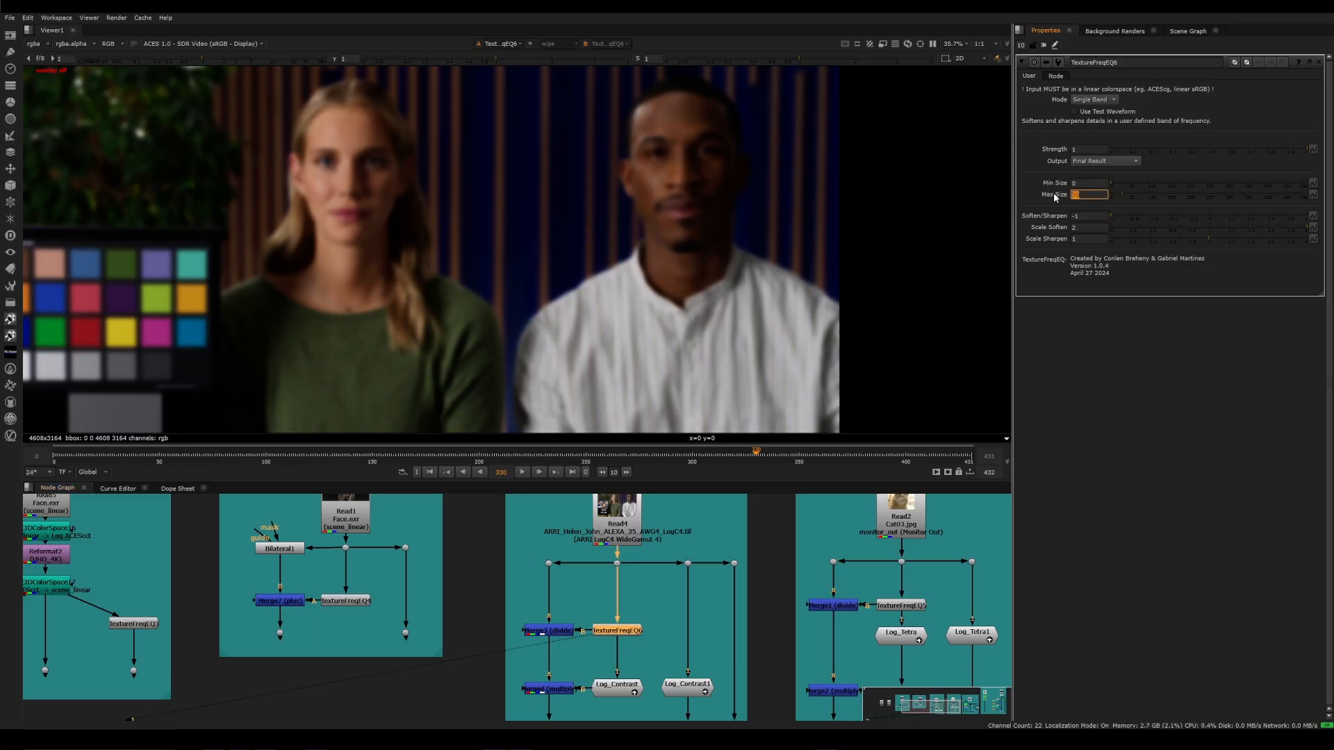
pyautogui.click(1094, 215)
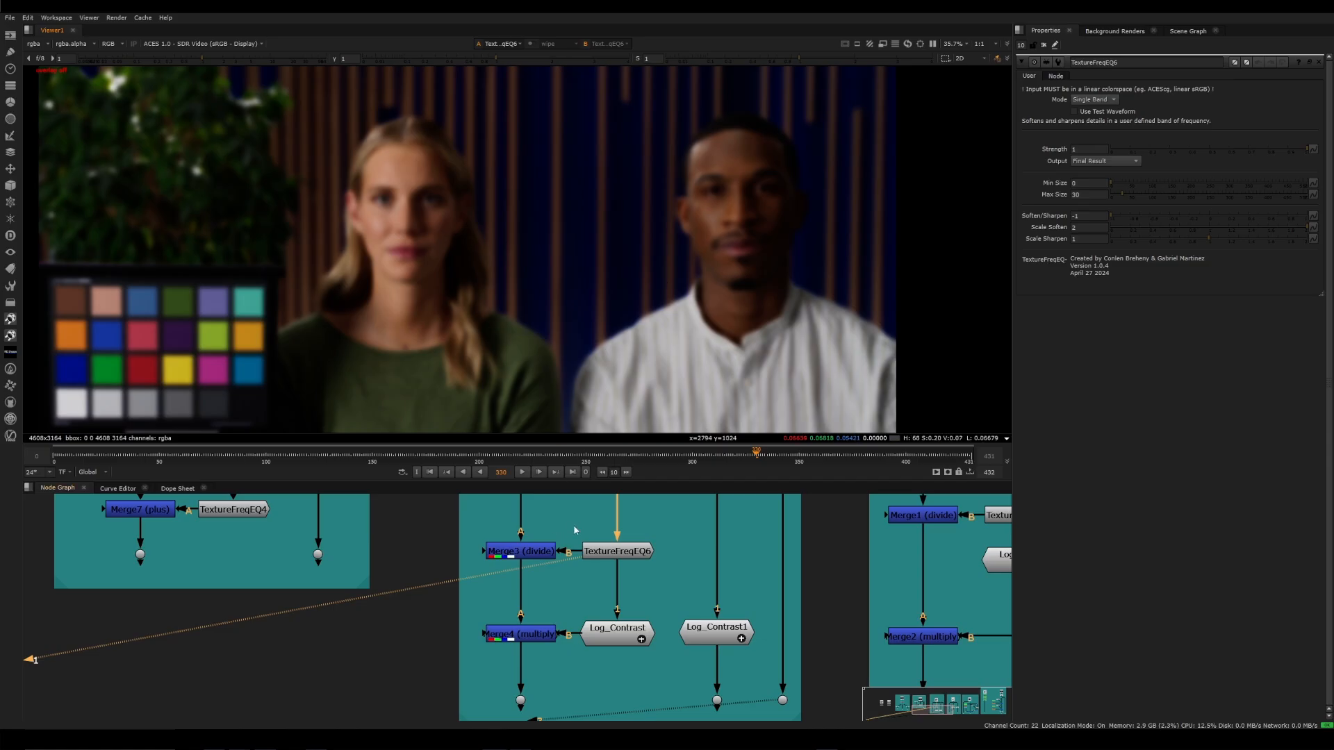
# View Merge3 to examine the high-frequency detail produced by dividing the plate by its softened version
pyautogui.moveTo(575, 530); pyautogui.dragTo(585, 610, button='middle')
pyautogui.click(531, 631)
pyautogui.press('1')
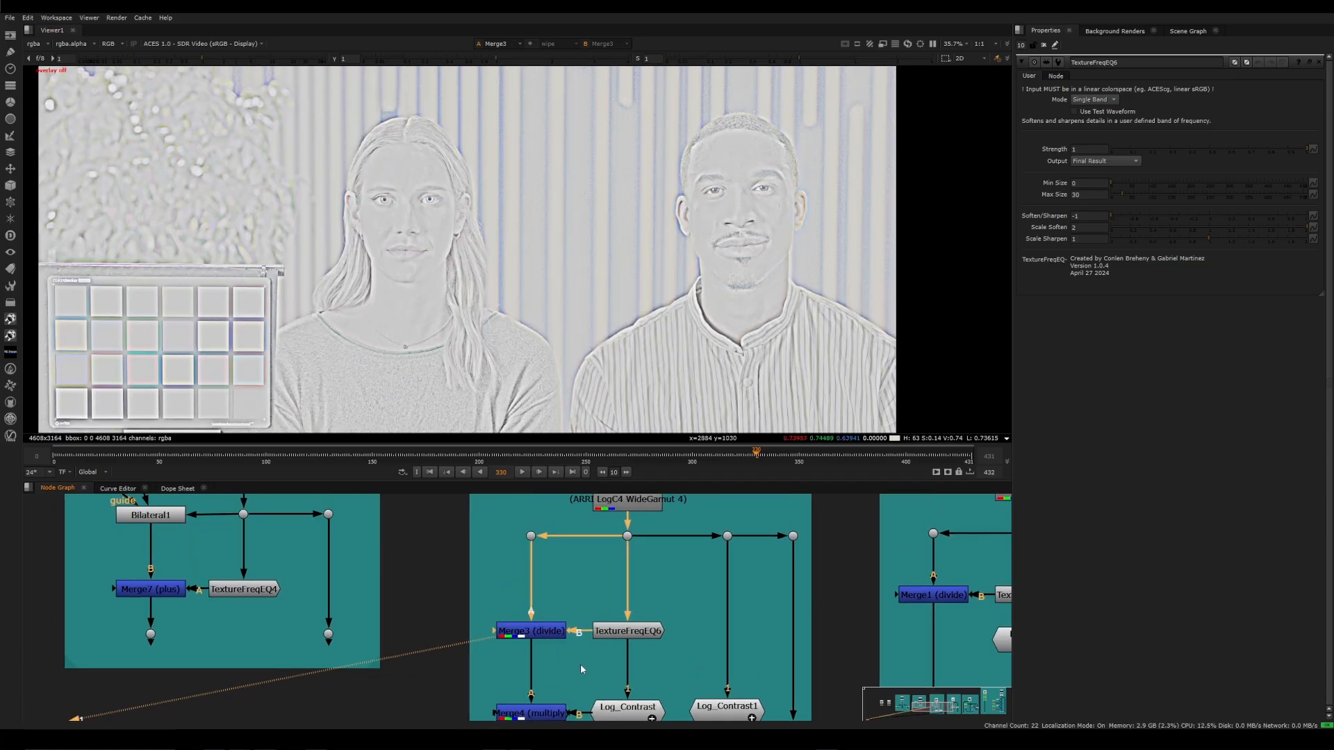
# Connect Merge4's B input directly to TextureFreqEQ6, then view TextureFreqEQ6, Merge3 and Merge4 to check the reconstructed plate
pyautogui.moveTo(580, 665); pyautogui.dragTo(601, 550, button='middle')
pyautogui.click(644, 522)
pyautogui.press('1')
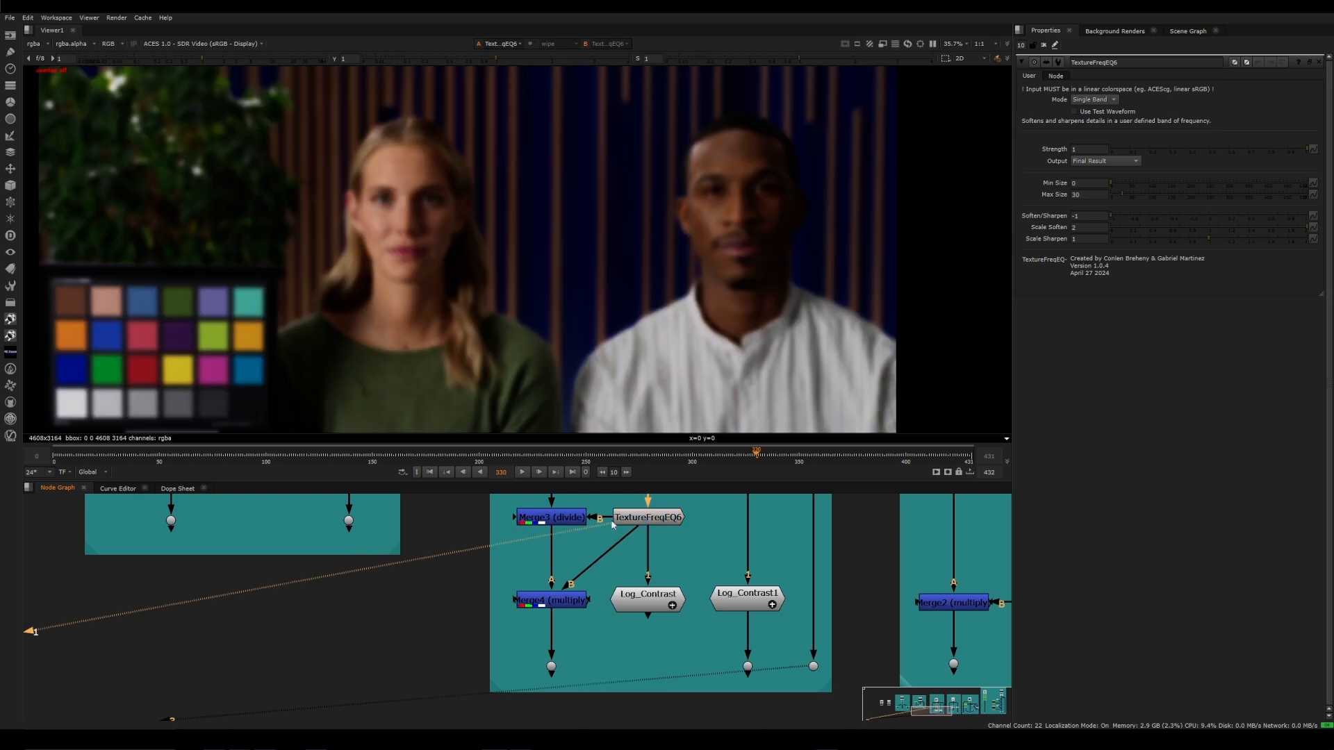
pyautogui.click(569, 519)
pyautogui.press('1')
pyautogui.click(566, 596)
pyautogui.press('1')
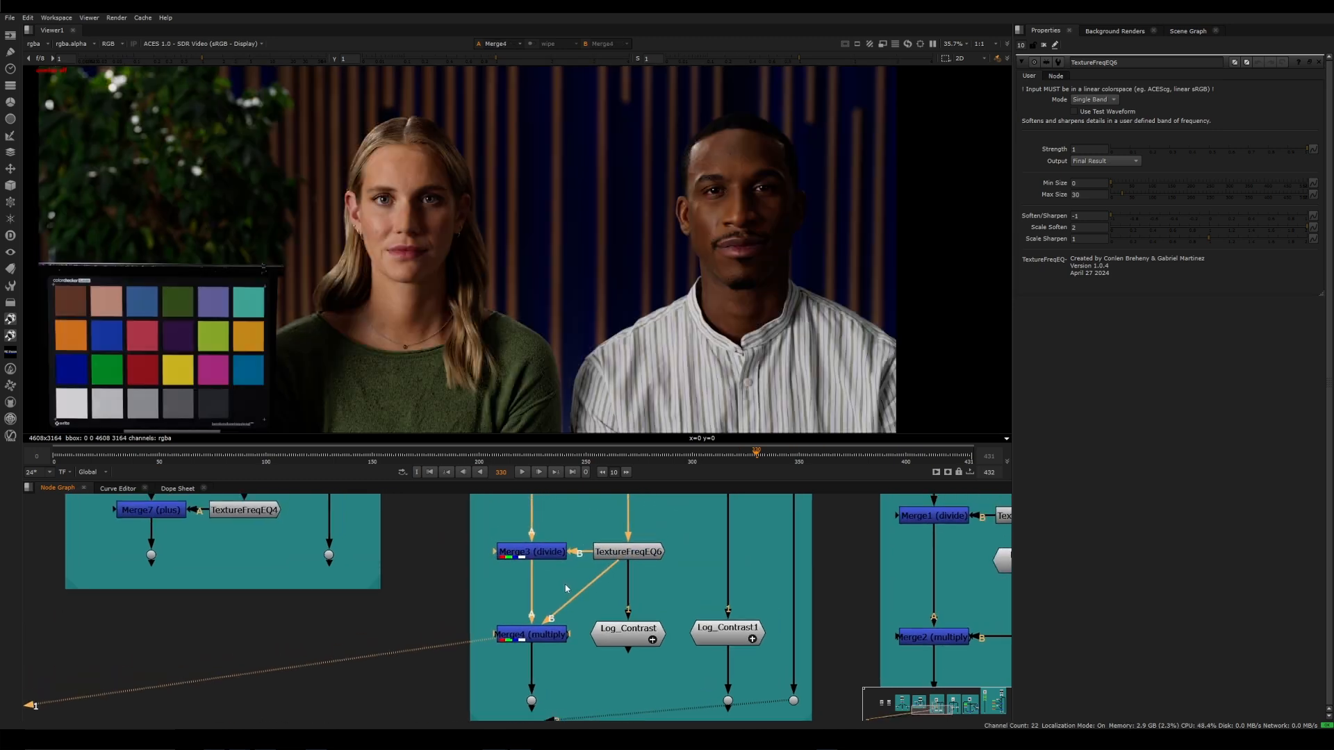
pyautogui.moveTo(585, 552); pyautogui.dragTo(566, 585, button='middle')
pyautogui.click(567, 585)
# Reconnect Merge4's B input to Log_Contrast, then view Merge3's detail and TextureFreqEQ6's softened image
pyautogui.moveTo(592, 581); pyautogui.dragTo(615, 628)
pyautogui.click(557, 558)
pyautogui.press('1')
pyautogui.click(622, 556)
pyautogui.press('1')
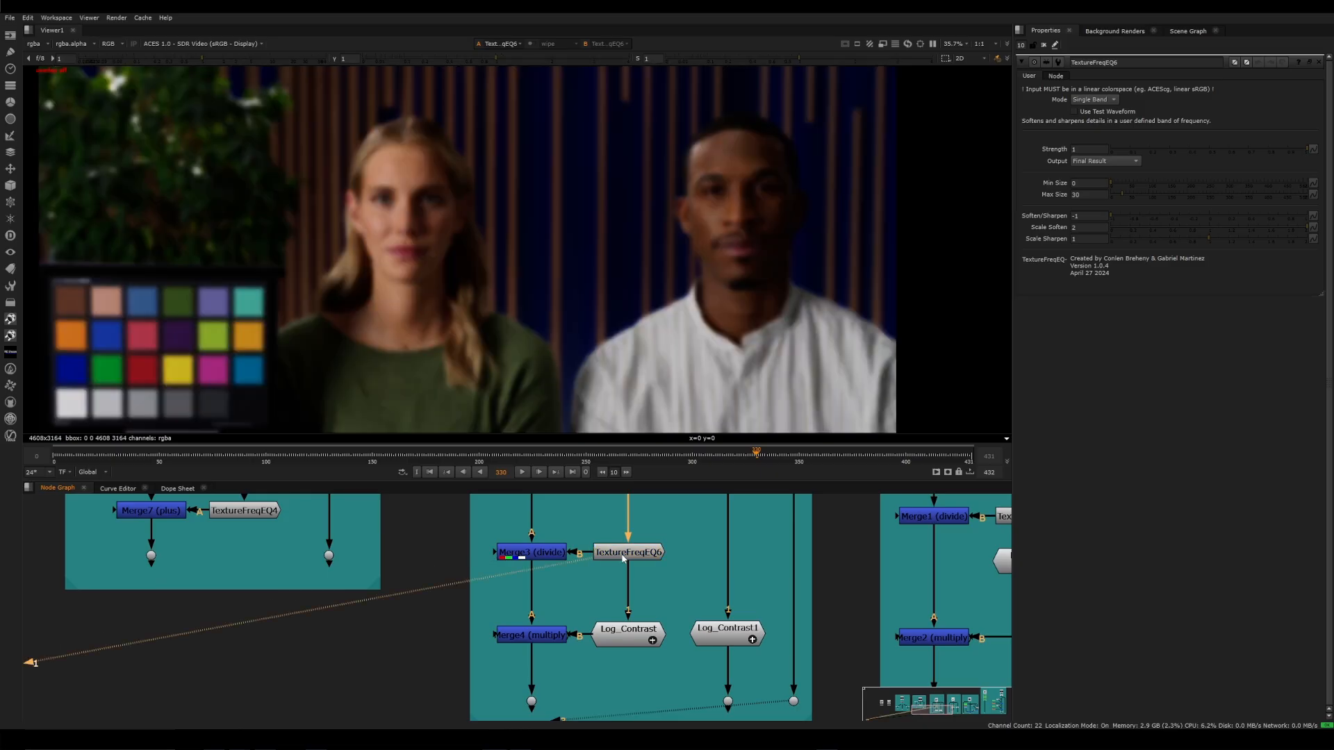
# View Log_Contrast and toggle it off and on to examine its contrast change on the softened image
pyautogui.click(628, 636)
pyautogui.press('1')
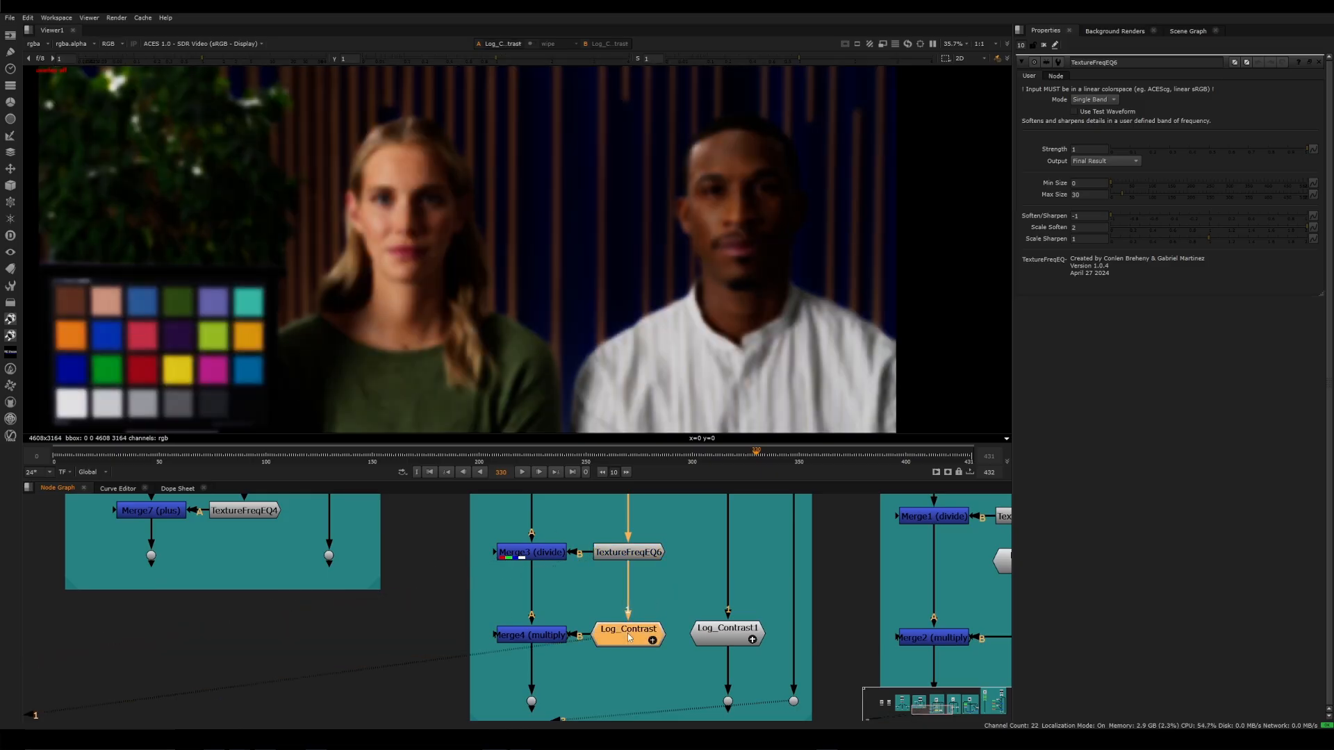
pyautogui.press('d')
pyautogui.press('d')
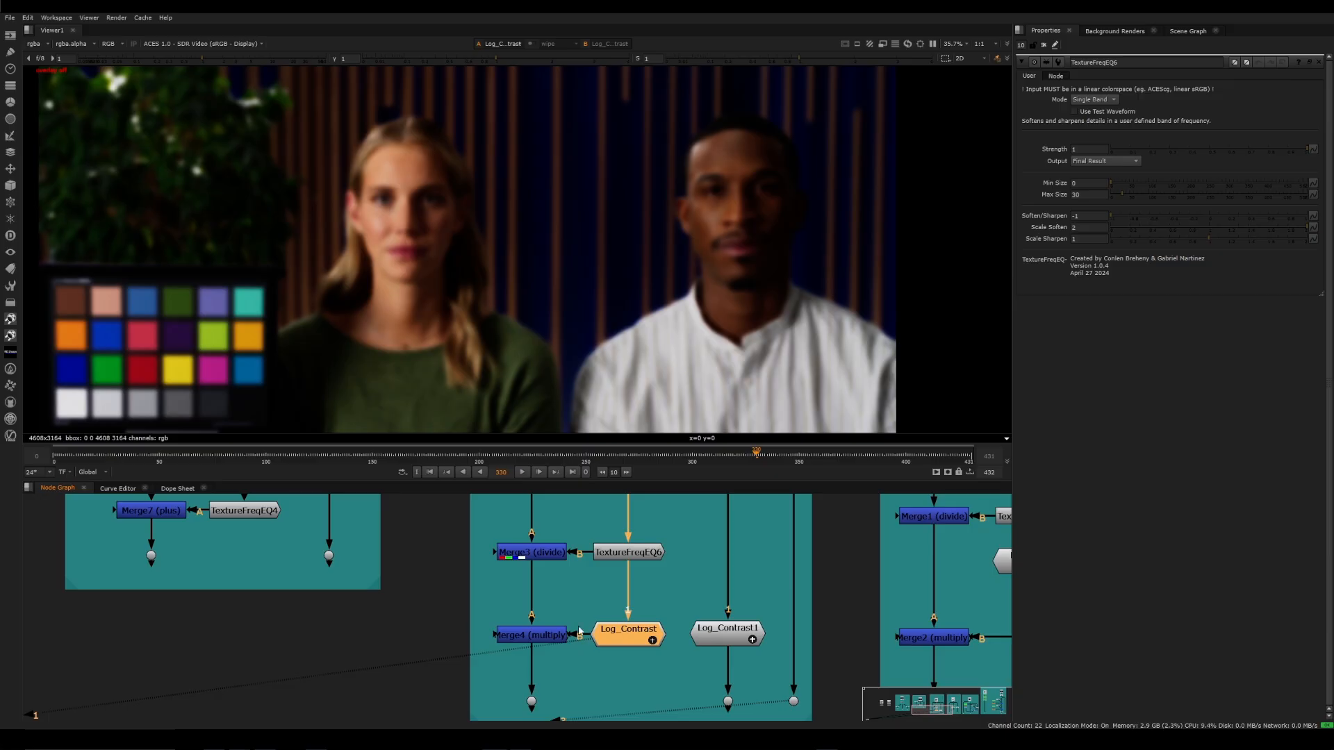
# View Merge4's recombined result and compare it with the dot output below Log_Contrast1
pyautogui.click(540, 636)
pyautogui.press('1')
pyautogui.moveTo(582, 694); pyautogui.dragTo(512, 627, button='middle')
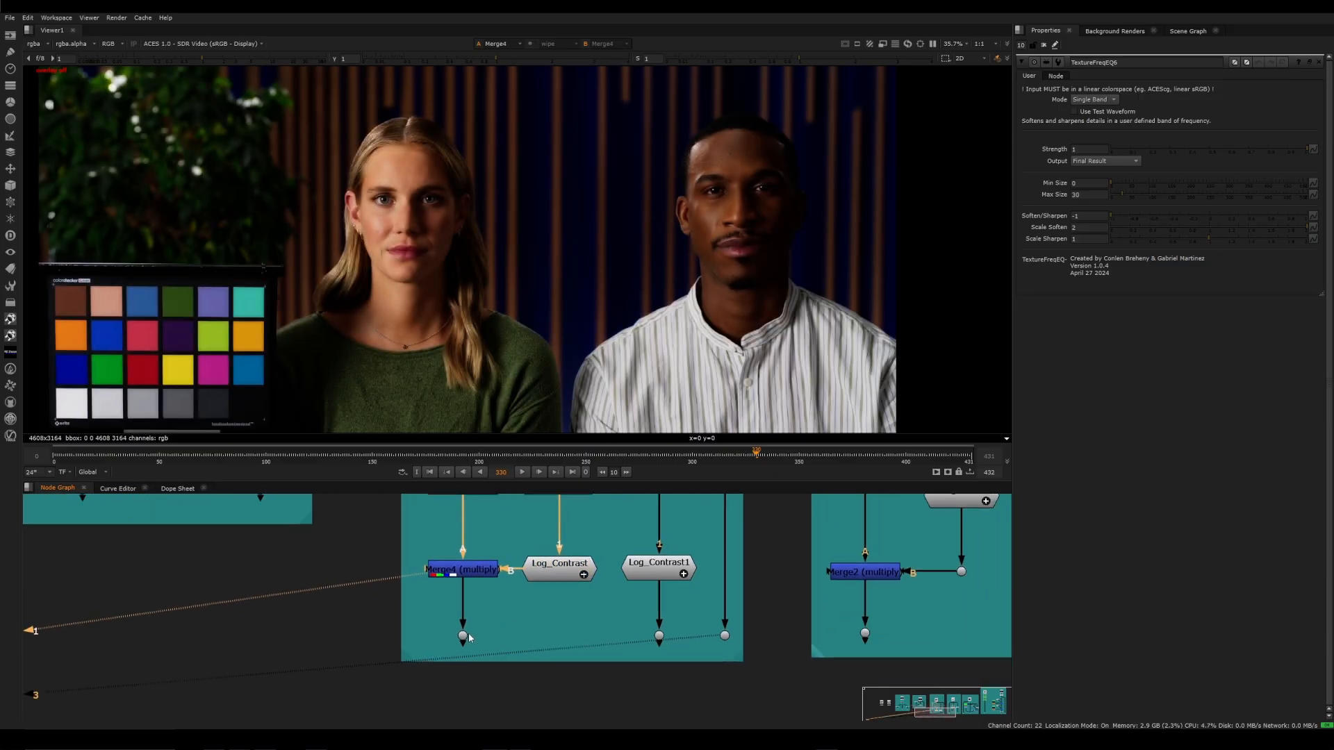
pyautogui.click(658, 635)
pyautogui.press('1')
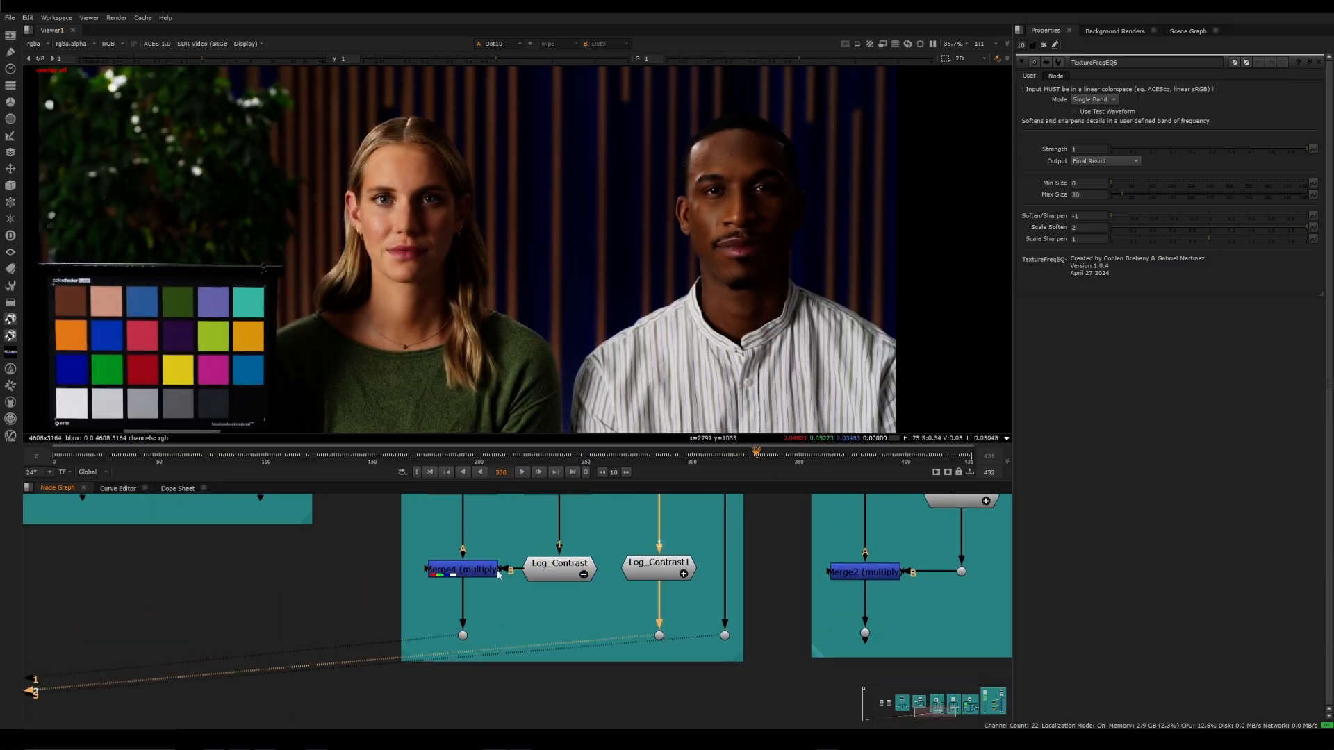
# View the dot output below Log_Tetra1 on the cat image and examine its fur edges and background up close
pyautogui.press('1')
pyautogui.scroll(5, 714, 175)
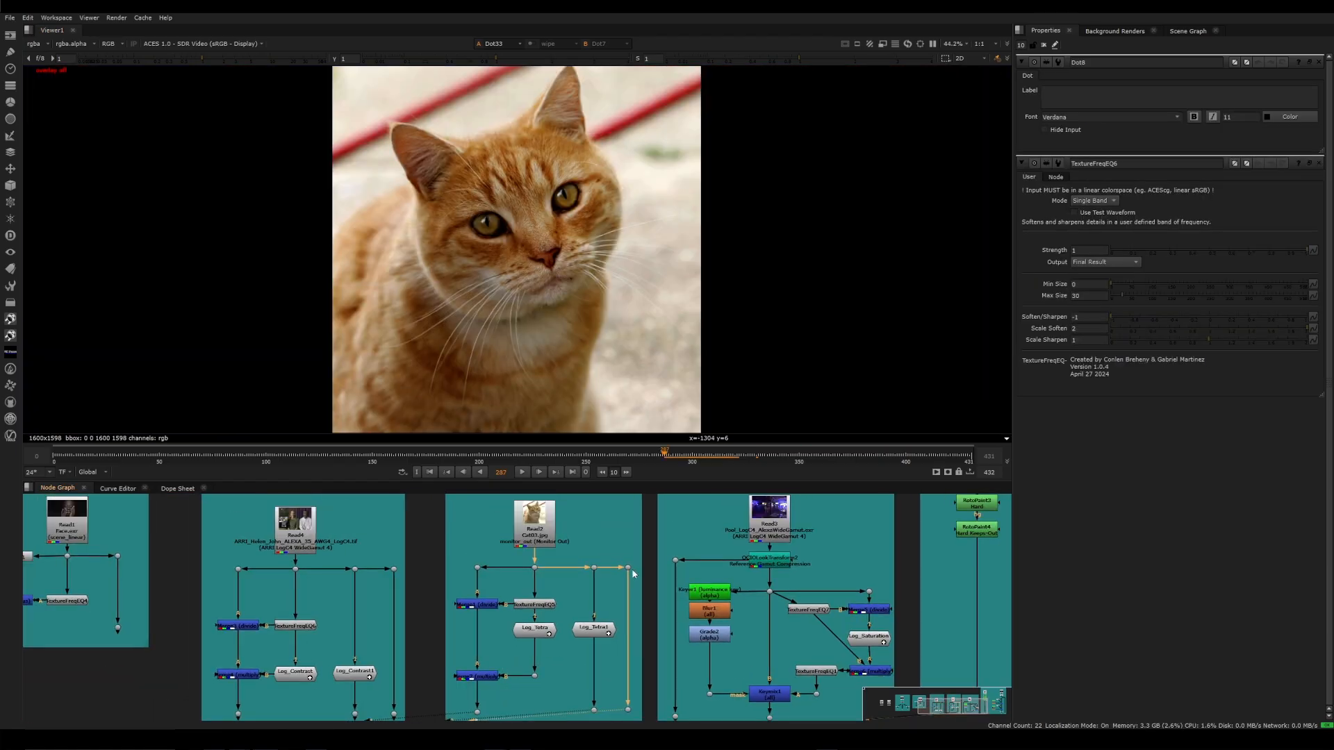
pyautogui.moveTo(603, 549); pyautogui.dragTo(595, 552, button='middle')
pyautogui.press('1')
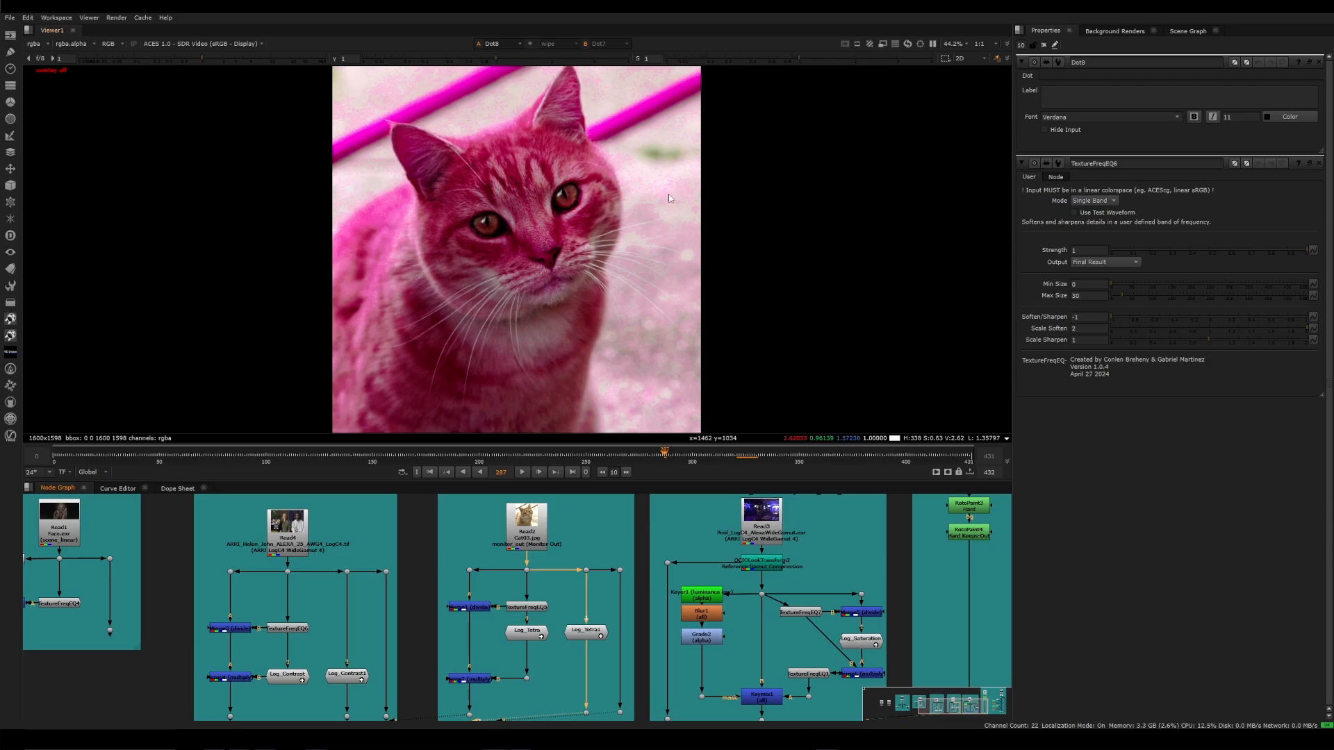
pyautogui.scroll(3, 634, 143)
pyautogui.scroll(3, 633, 143)
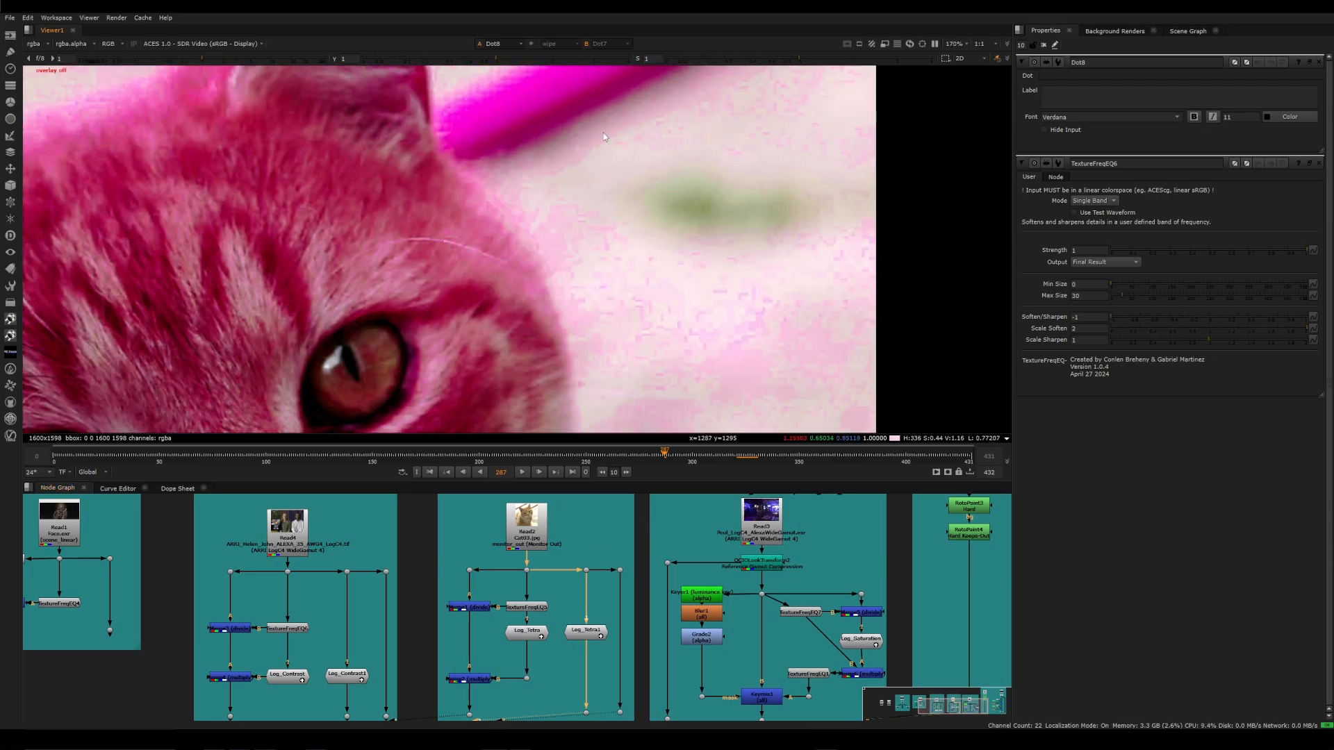
pyautogui.scroll(-2, 665, 318)
pyautogui.moveTo(665, 318); pyautogui.dragTo(637, 262, button='middle')
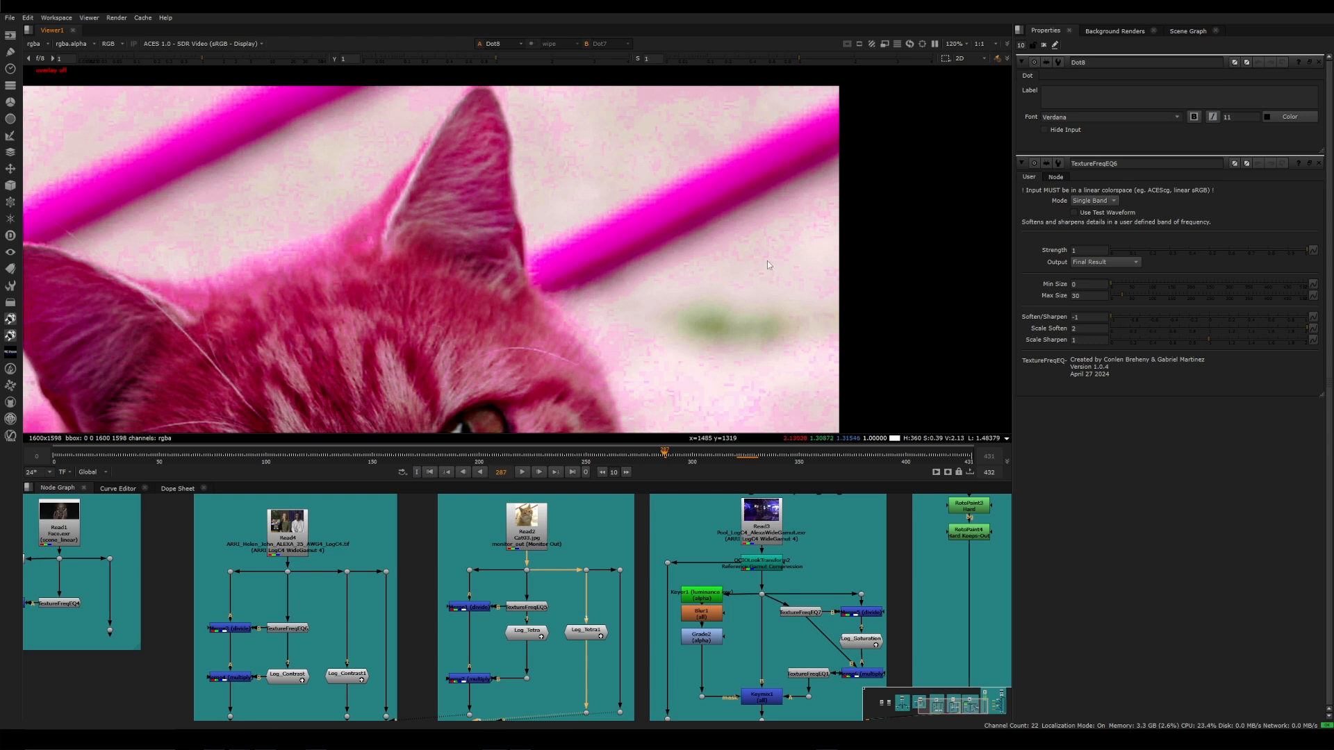
pyautogui.moveTo(766, 226); pyautogui.dragTo(750, 203, button='middle')
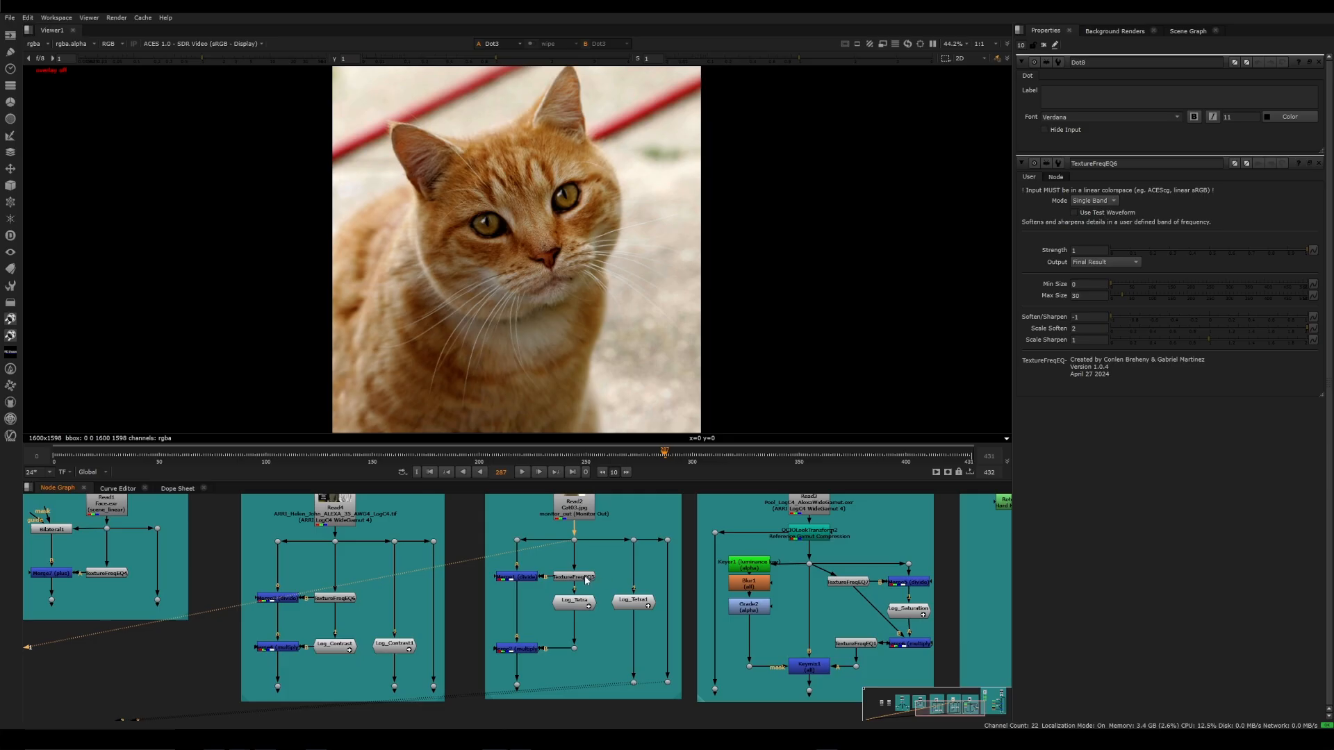
# View TextureFreqEQ5, Log_Tetra and Merge2 in turn, and compare Merge2's recombined cat with the dot output below Log_Tetra1
pyautogui.press('1')
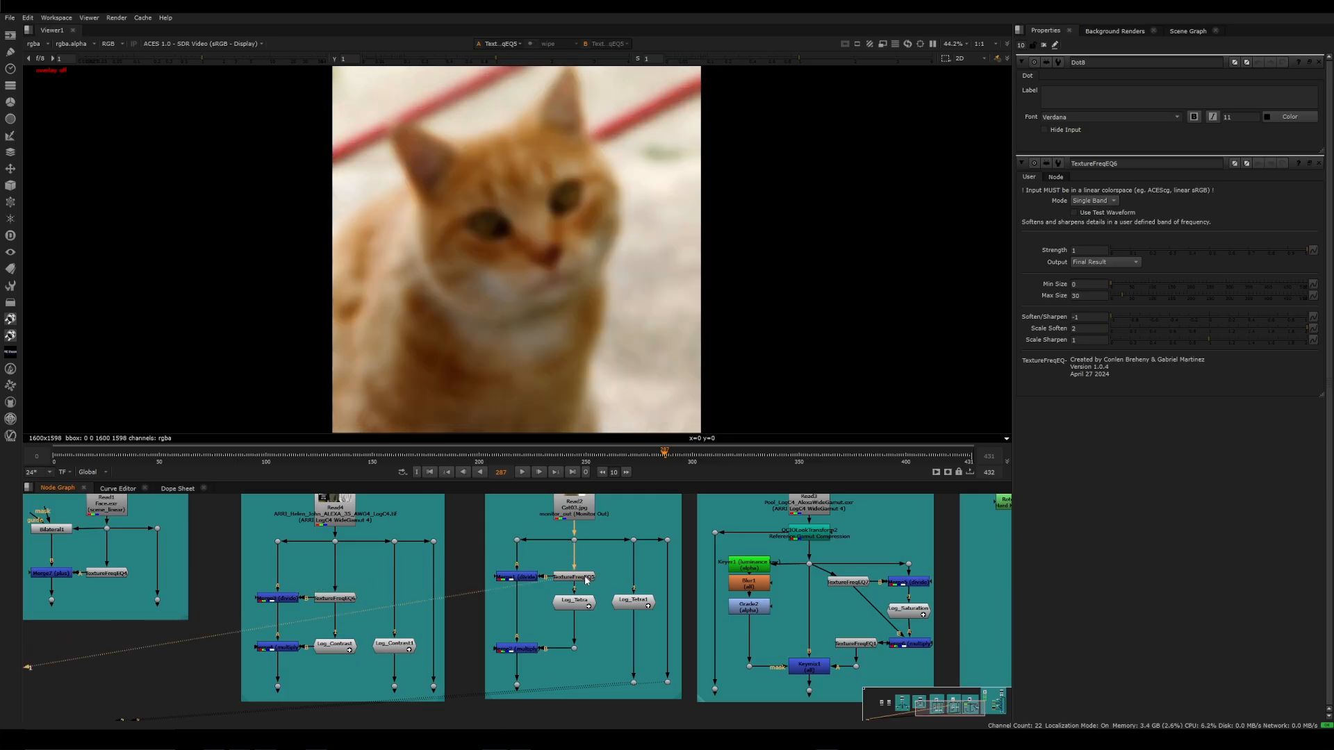
pyautogui.click(575, 606)
pyautogui.press('1')
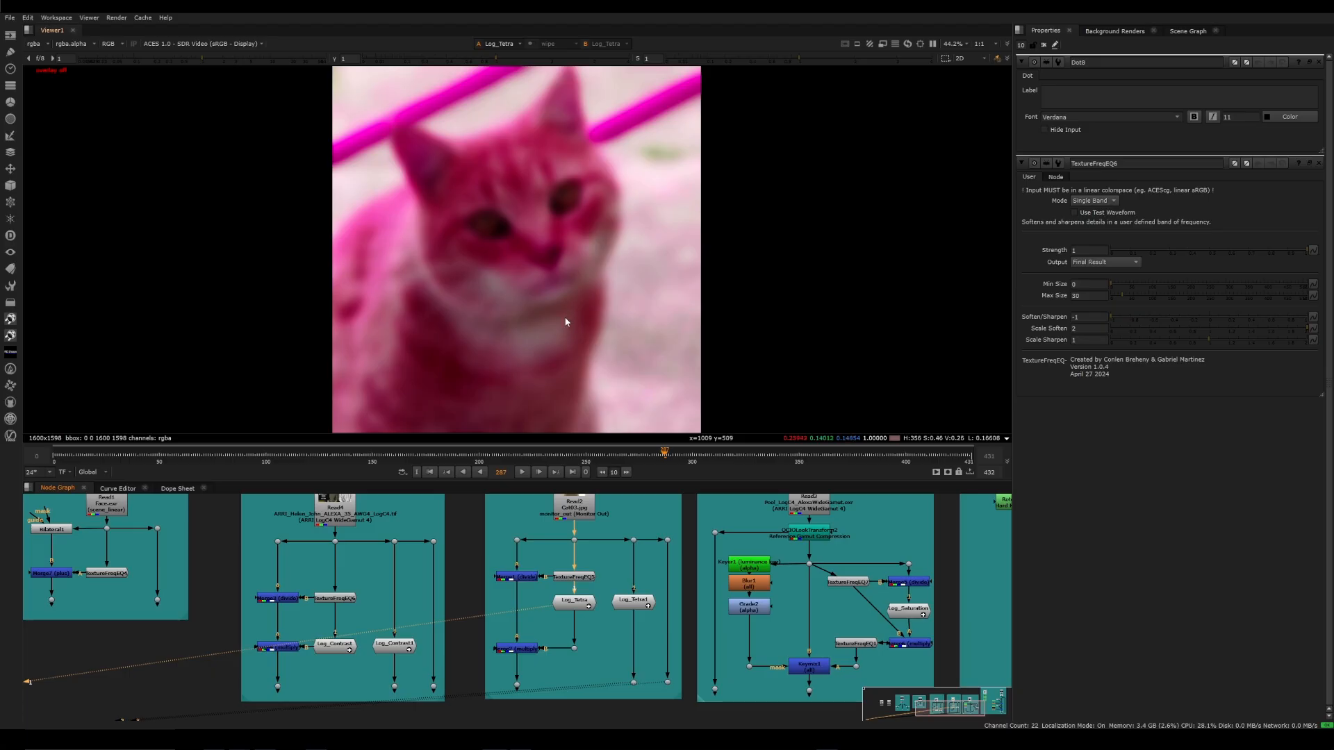
pyautogui.click(517, 648)
pyautogui.press('1')
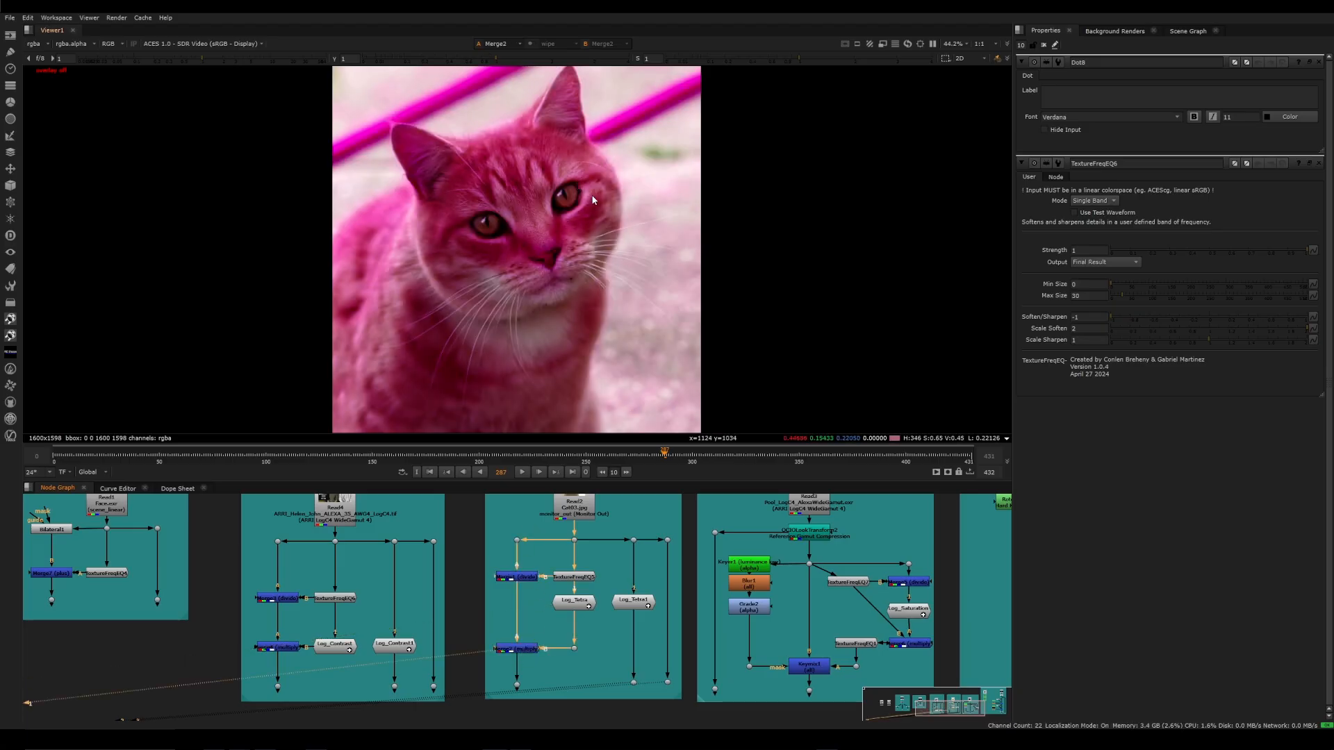
pyautogui.scroll(6, 649, 137)
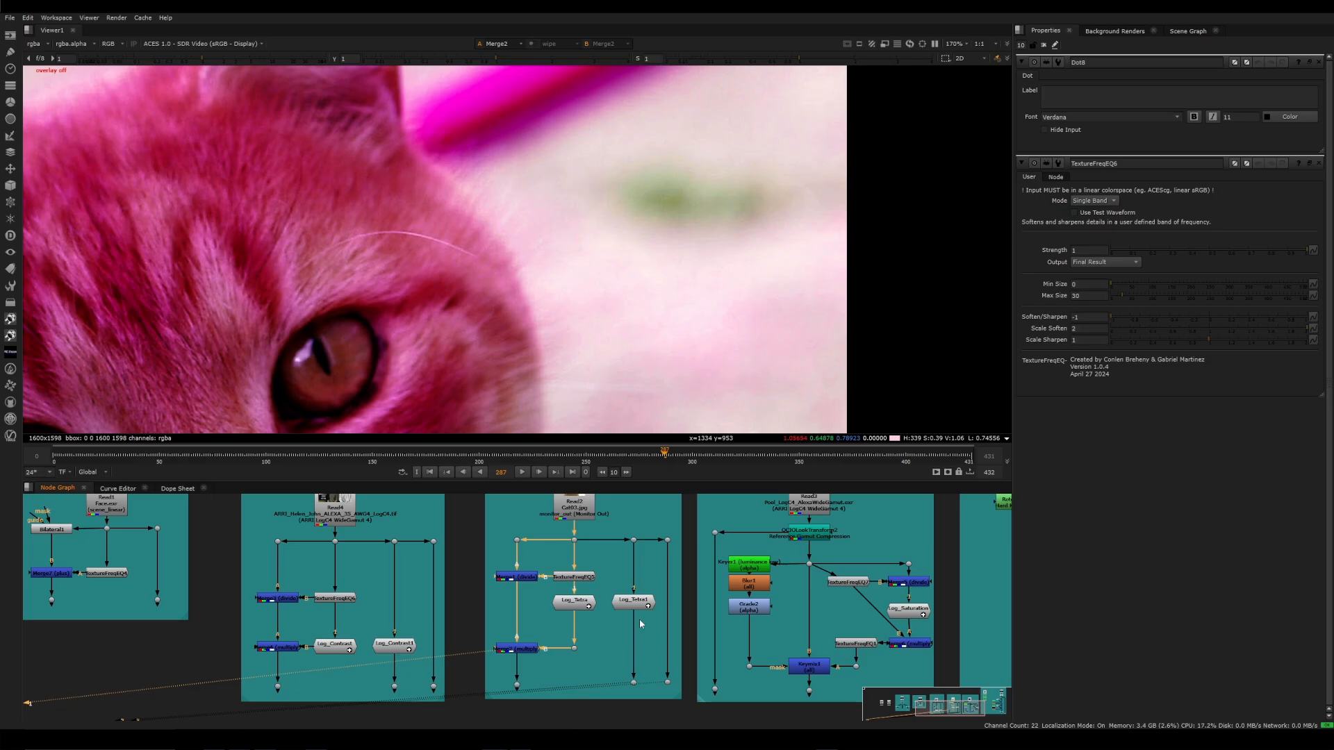
pyautogui.click(633, 682)
pyautogui.press('1')
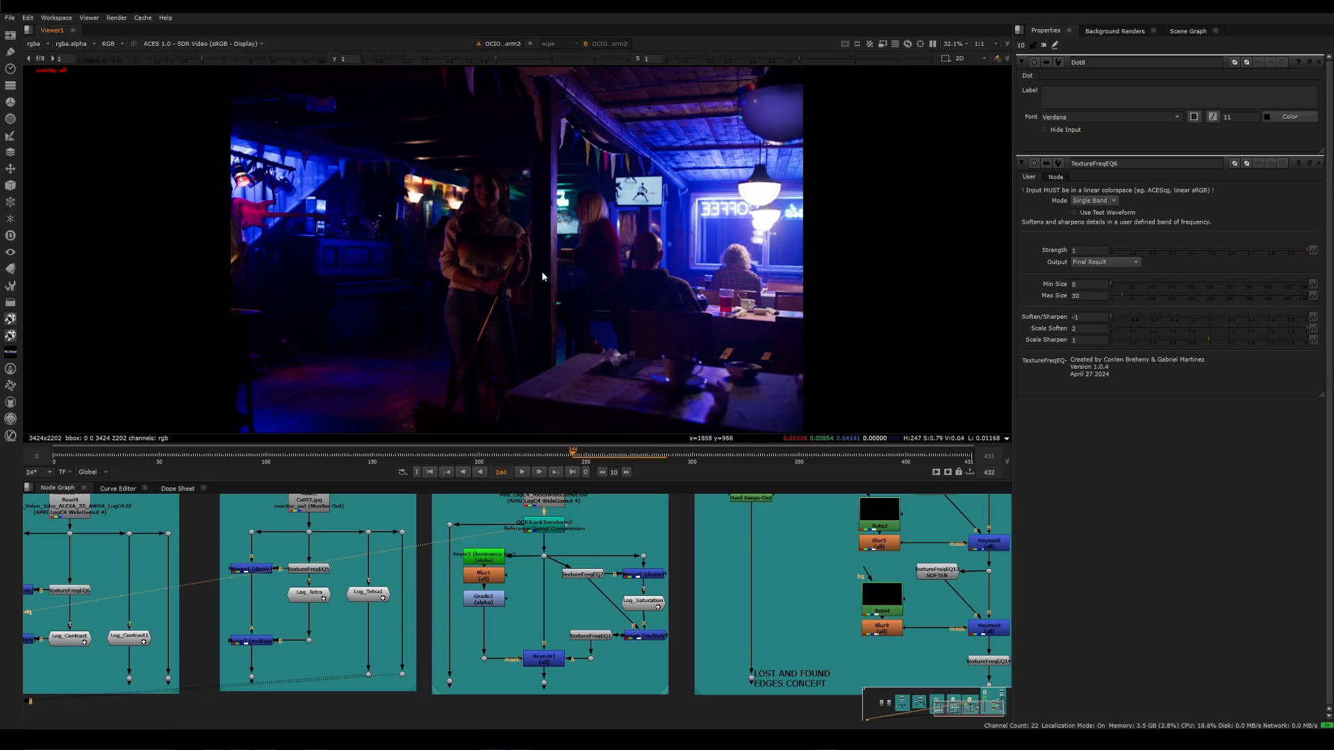
# Examine the hanging lamp's edges for color fringing in the gamut-compressed bar plate
pyautogui.scroll(2, 735, 189)
pyautogui.scroll(10, 735, 189)
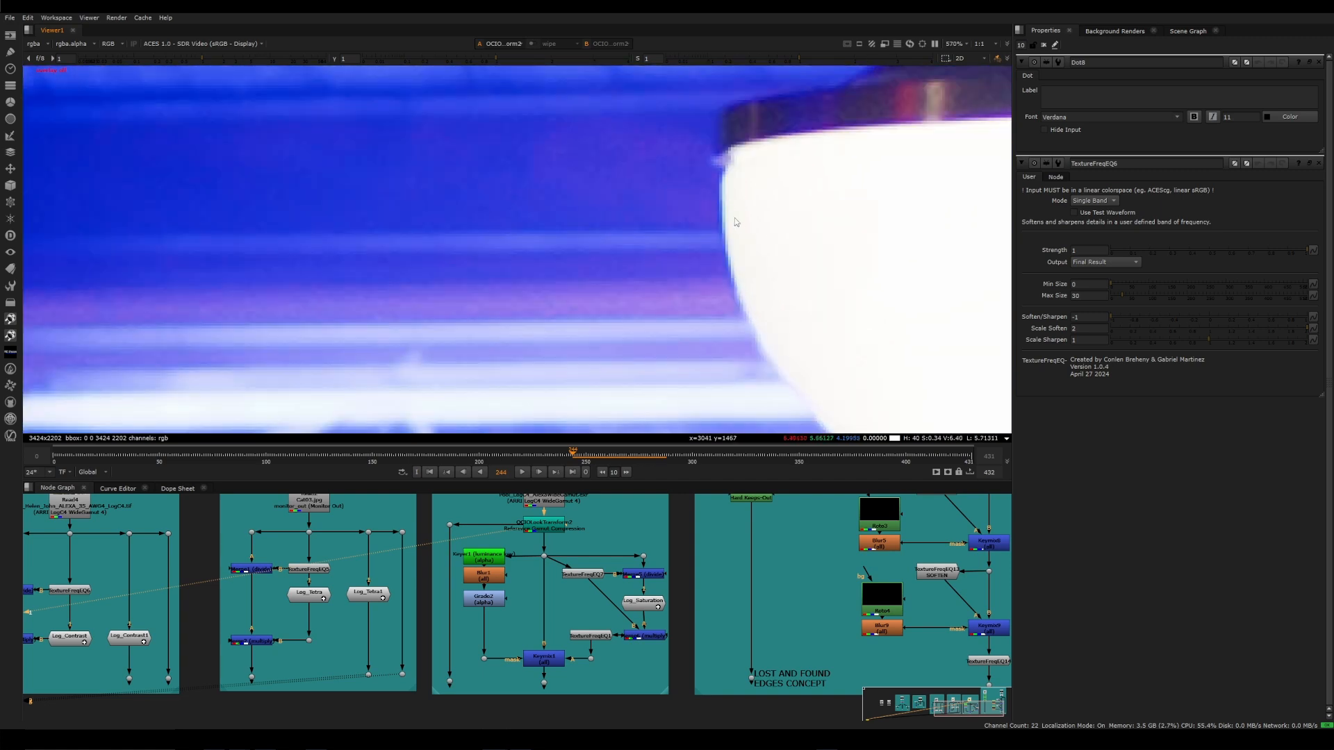
pyautogui.scroll(-2, 611, 306)
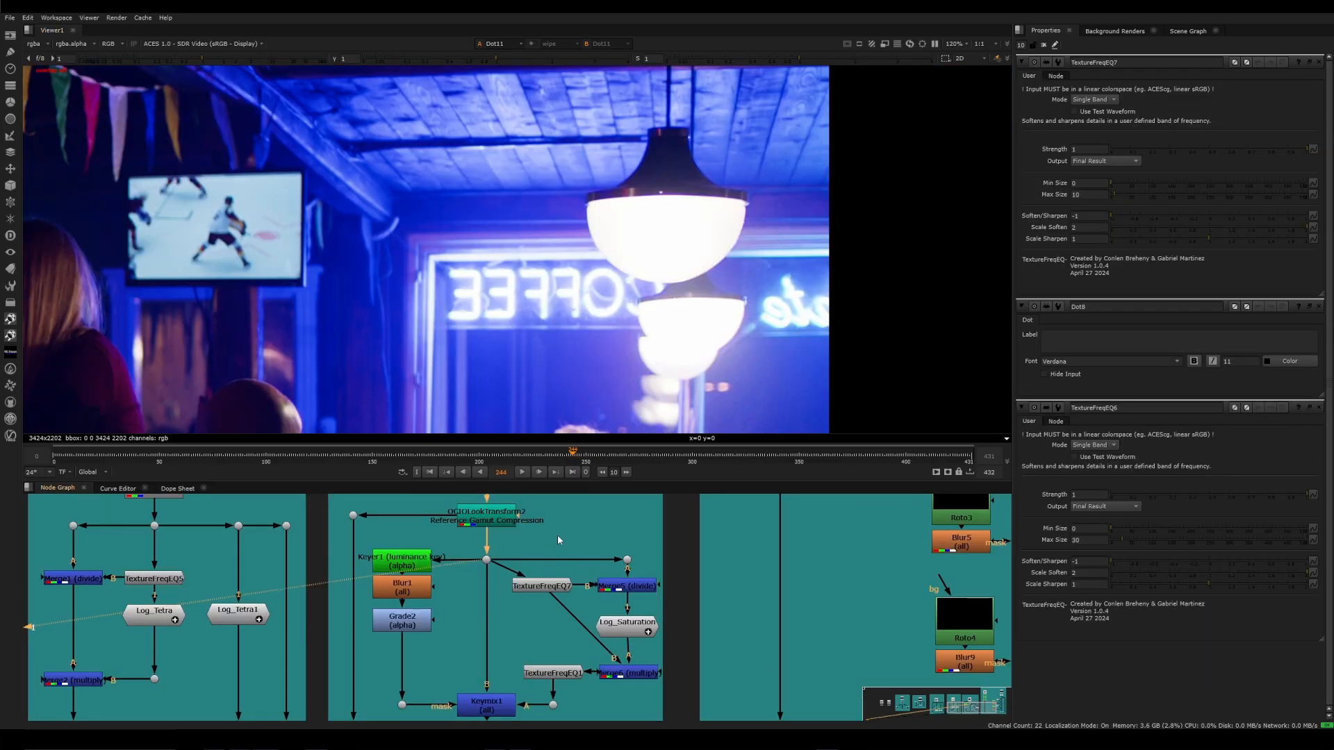
pyautogui.moveTo(558, 535); pyautogui.dragTo(553, 549, button='middle')
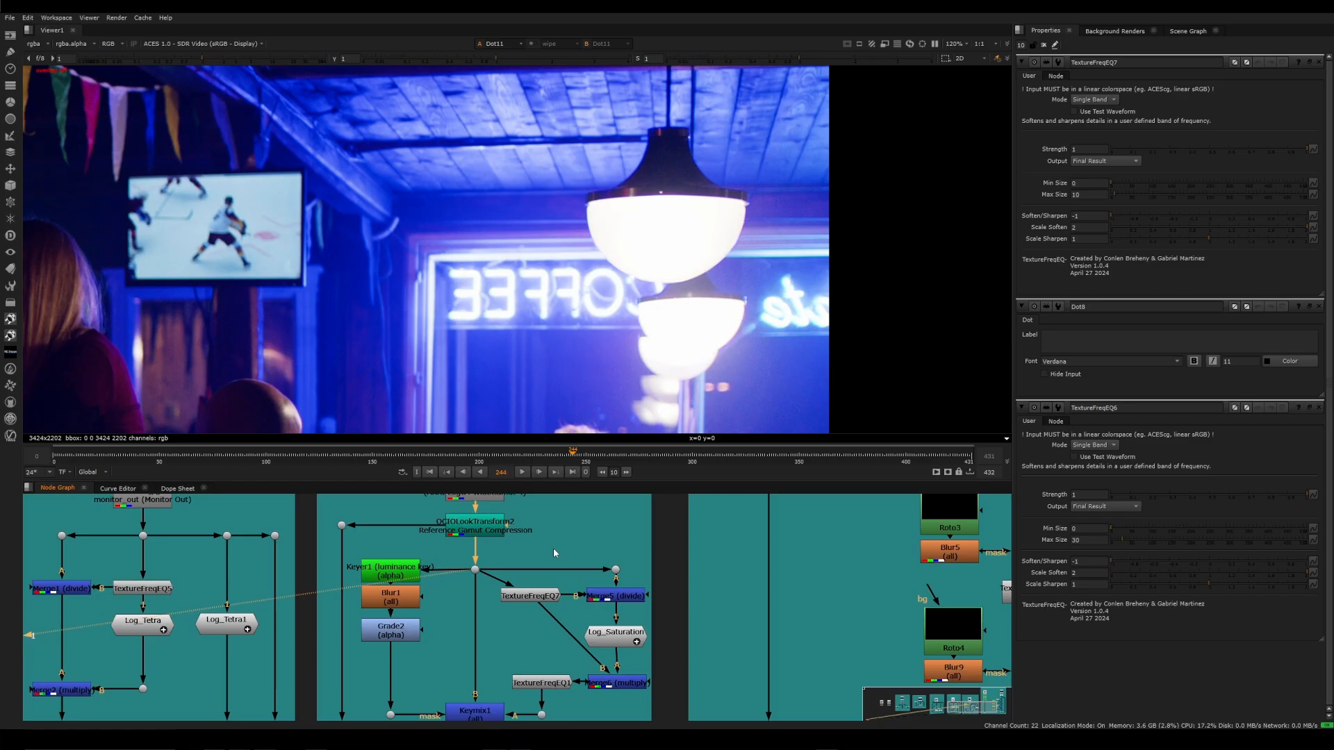
# View TextureFreqEQ7's softened bar plate and the detail extracted by Merge5's divide
pyautogui.click(535, 597)
pyautogui.press('1')
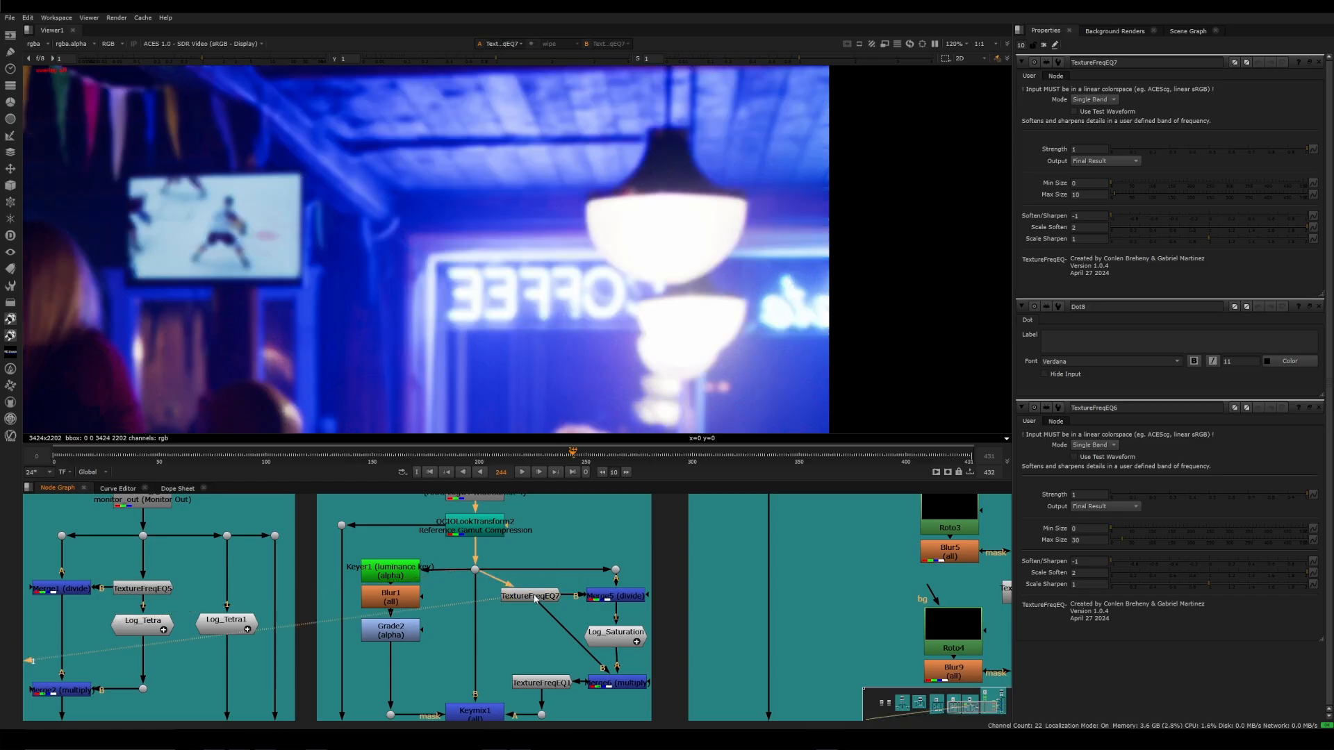
pyautogui.click(536, 598)
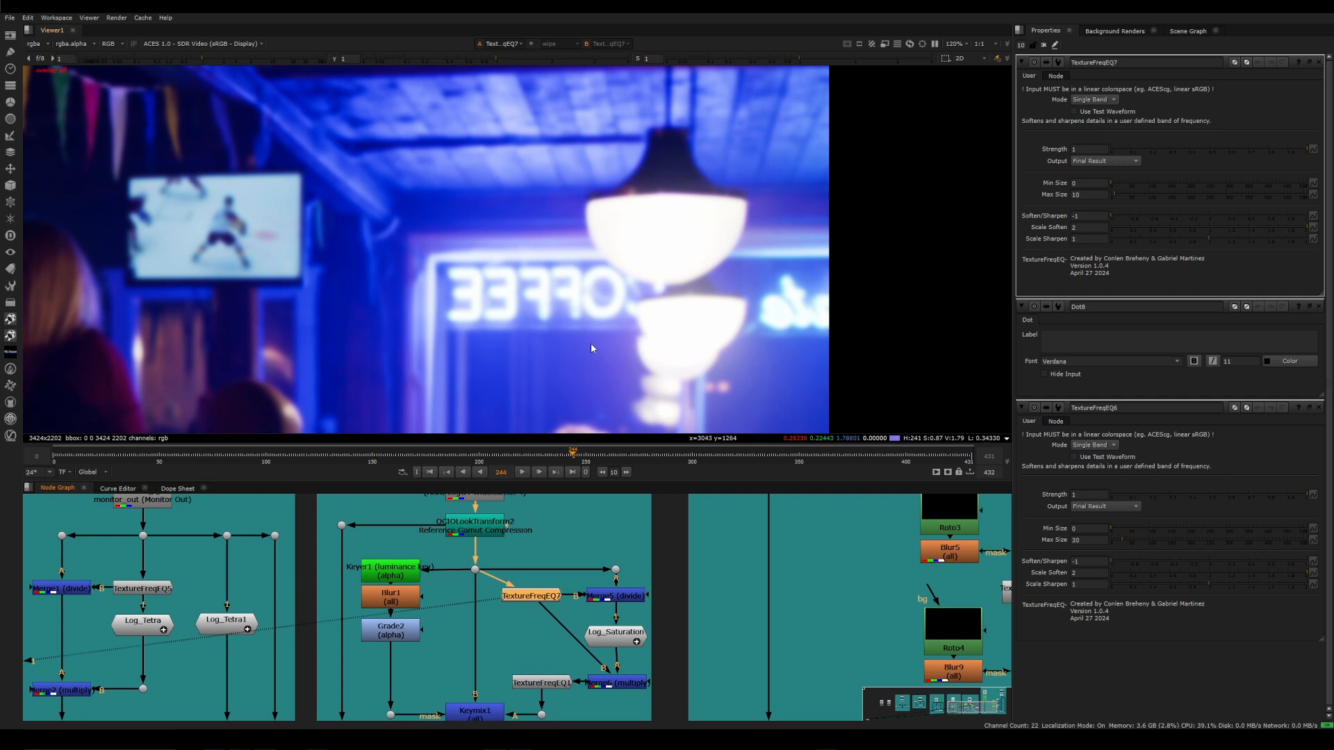
pyautogui.click(620, 599)
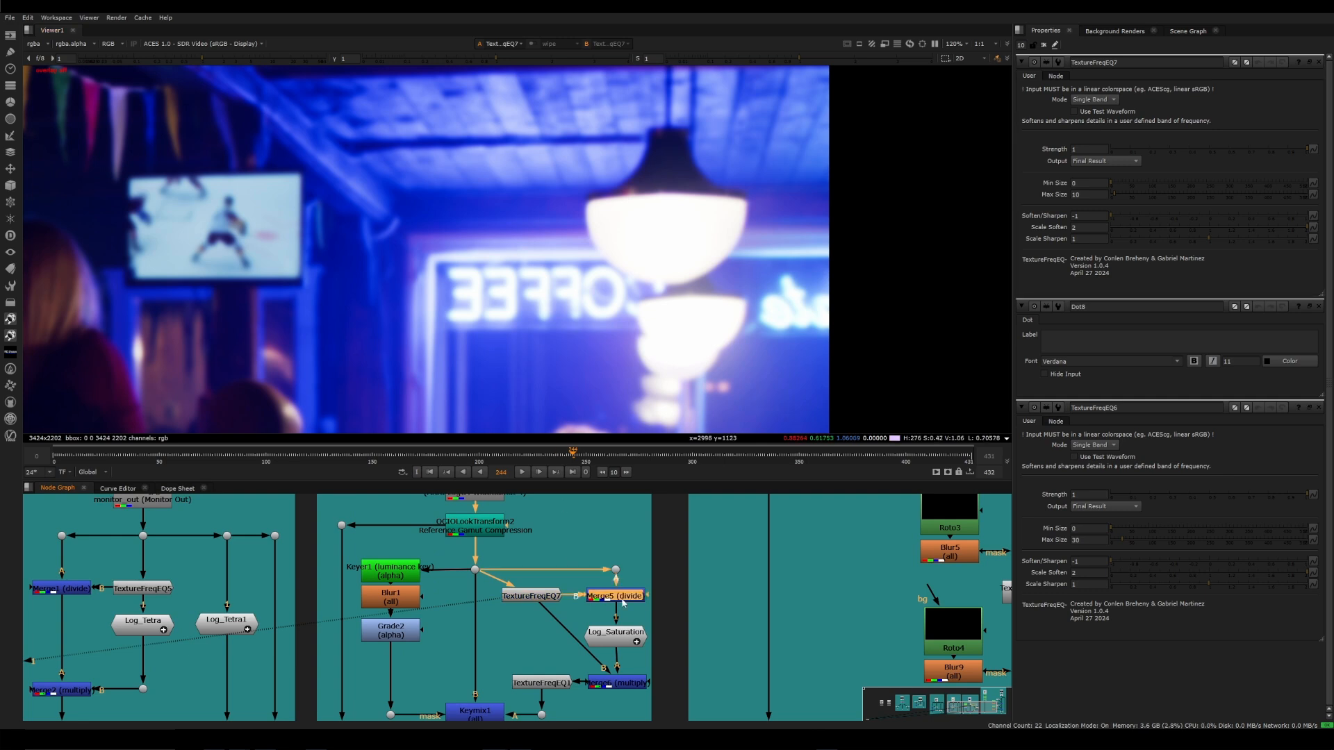
pyautogui.press('1')
pyautogui.scroll(3, 623, 603)
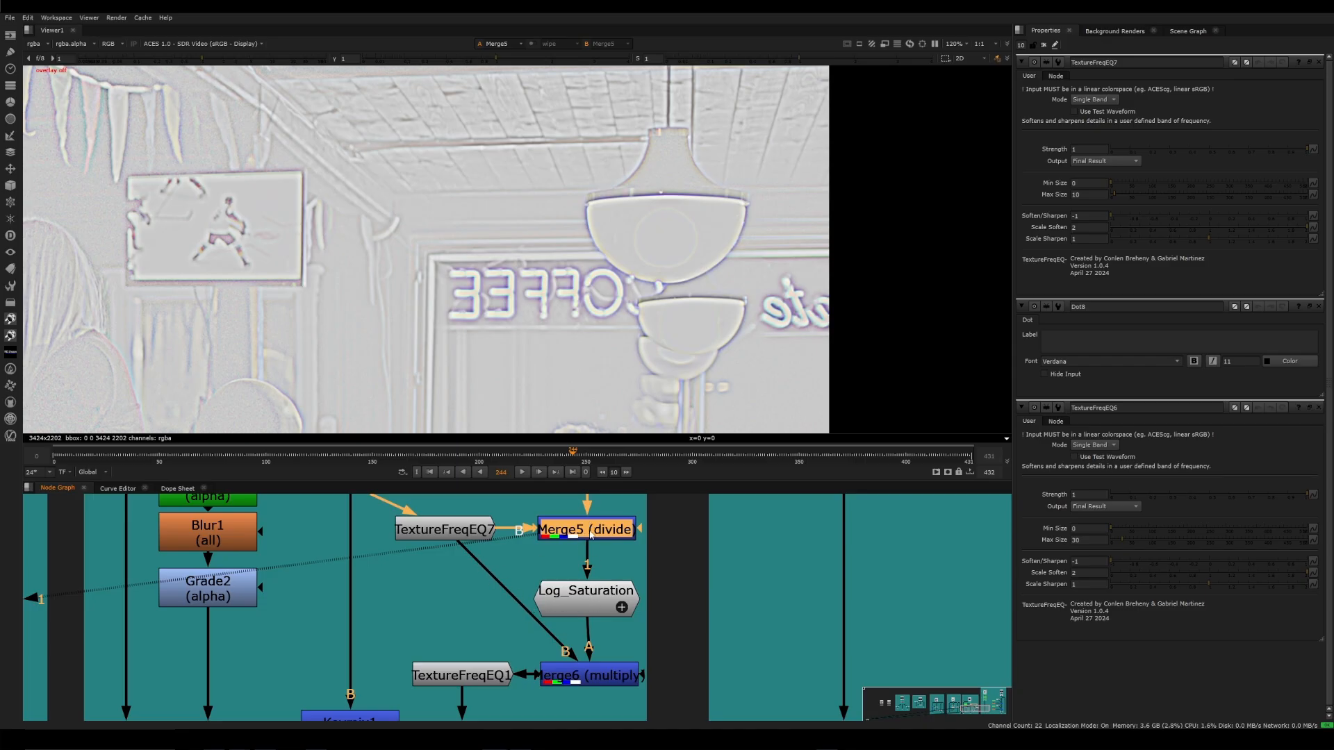
# View Log_Saturation and toggle it off and on to compare the detail layer's color
pyautogui.click(589, 601)
pyautogui.press('1')
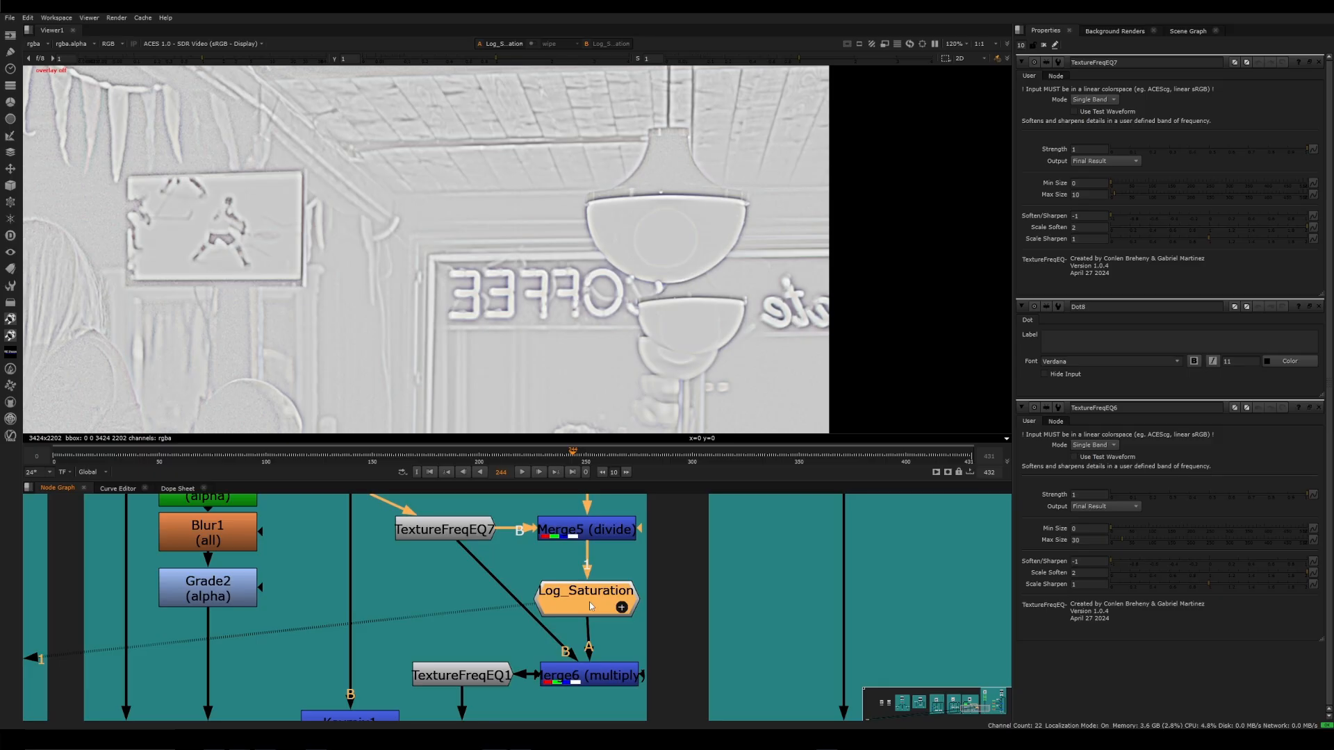
pyautogui.press('d')
pyautogui.press('d')
pyautogui.press('d')
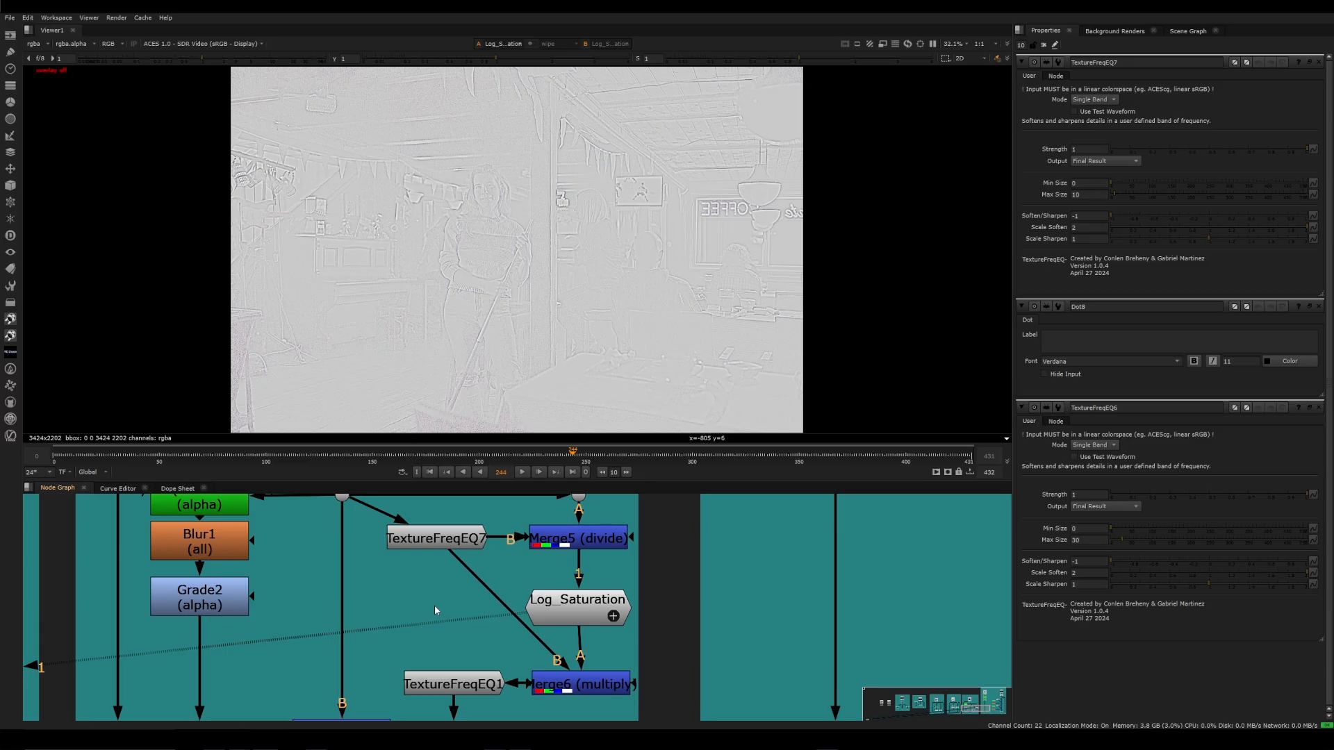
# Examine the Log_Saturation detail layer around the woman, the coffee sign and the hanging lamp
pyautogui.scroll(5, 545, 210)
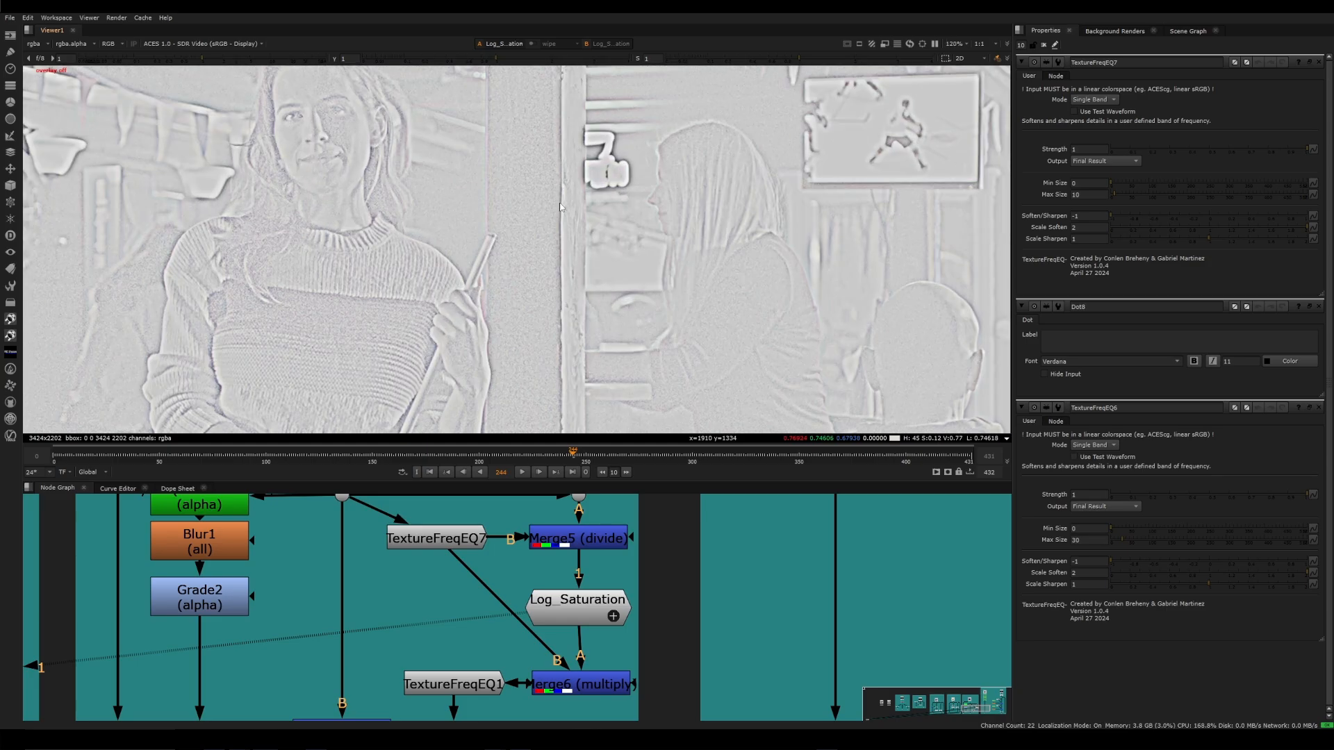
pyautogui.moveTo(922, 182); pyautogui.dragTo(463, 321, button='middle')
pyautogui.scroll(4, 843, 283)
pyautogui.moveTo(843, 282); pyautogui.dragTo(723, 253, button='middle')
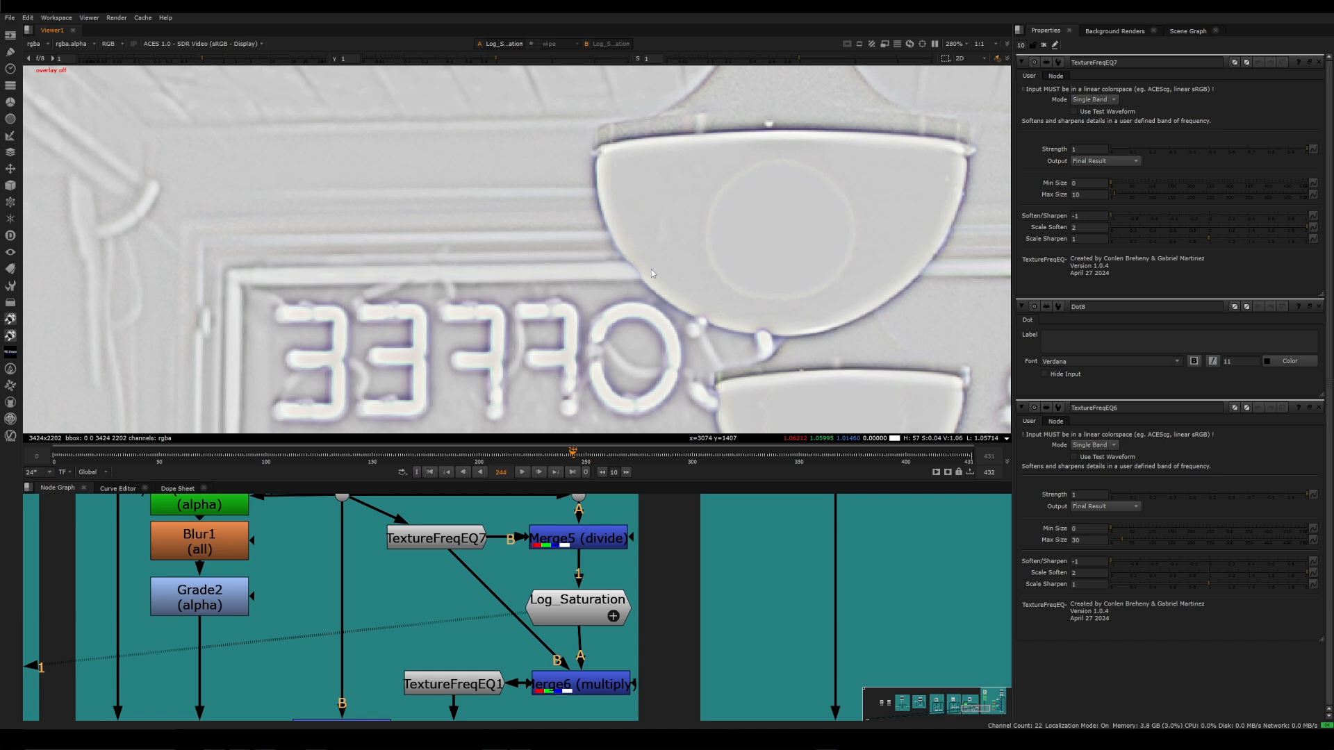
pyautogui.scroll(3, 651, 269)
pyautogui.scroll(-3, 724, 586)
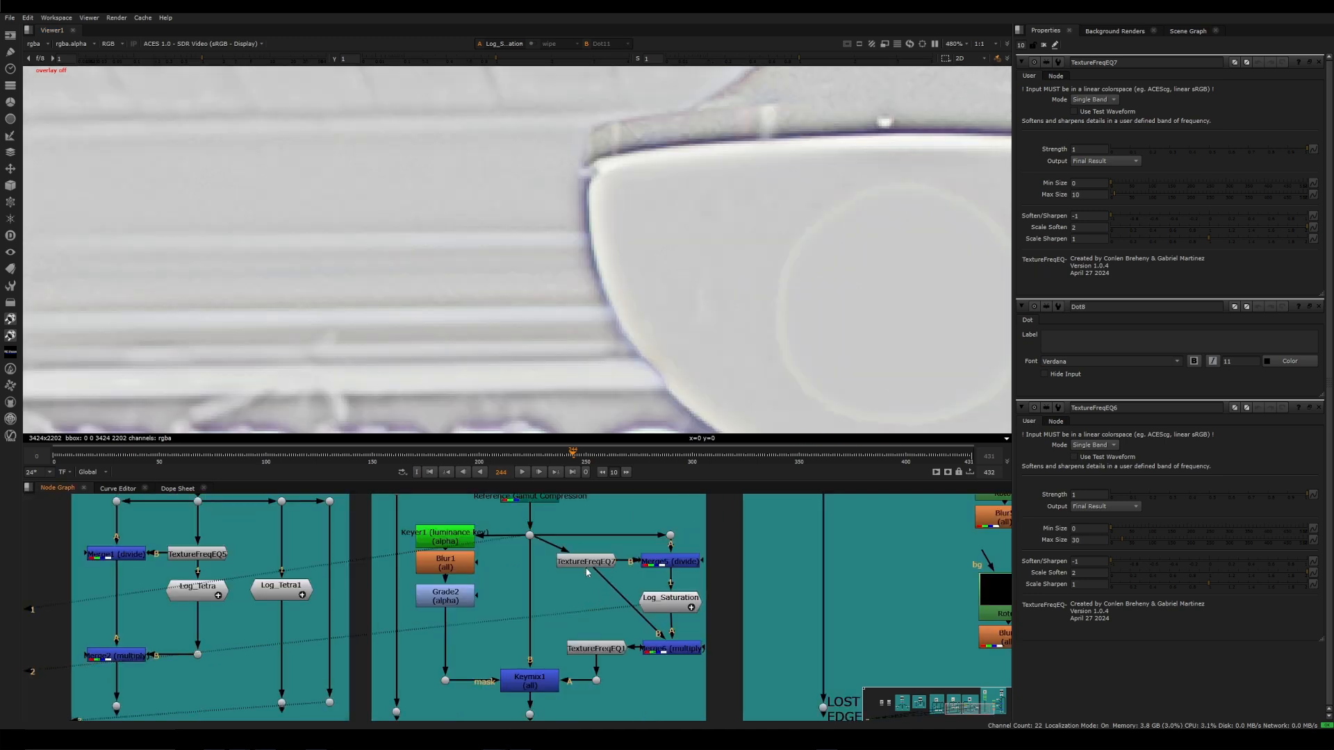
# View Merge6's recombined result and compare the hanging lamp's edge with the source plate at Dot11
pyautogui.click(672, 648)
pyautogui.press('1')
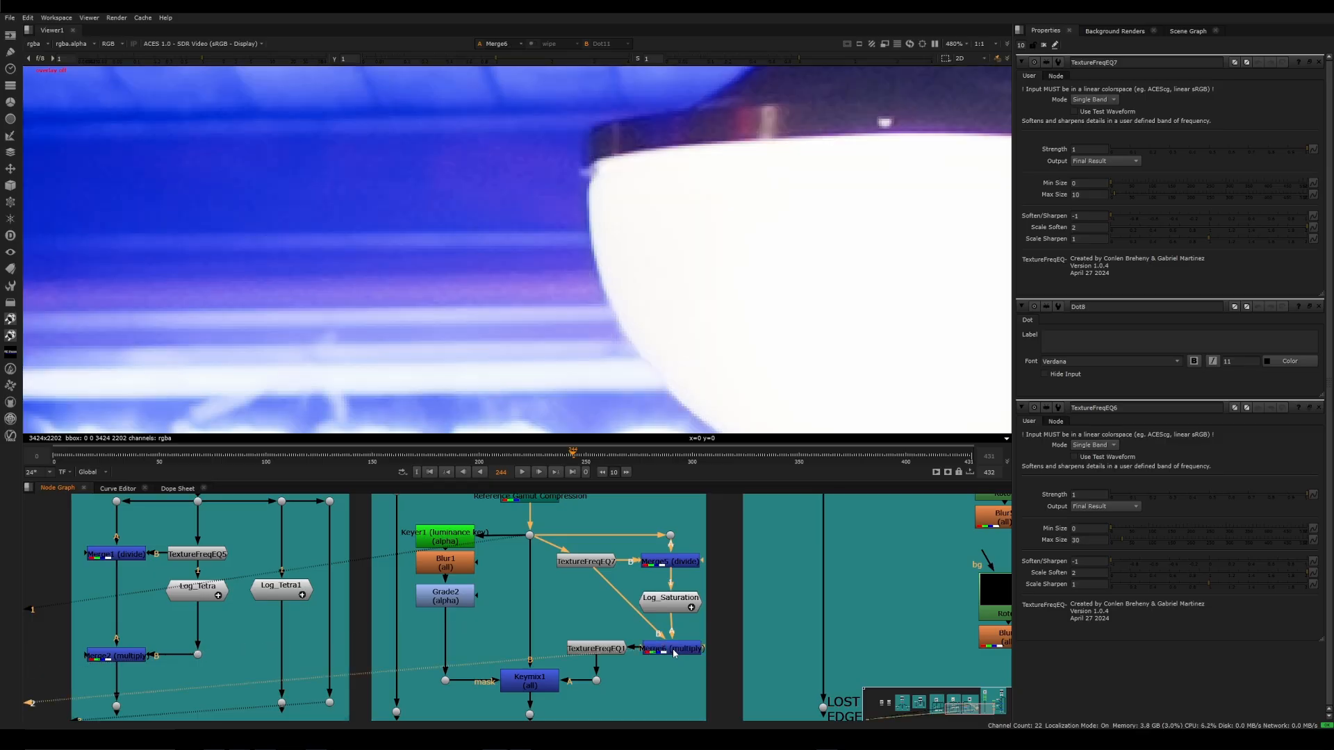
pyautogui.scroll(-4, 634, 384)
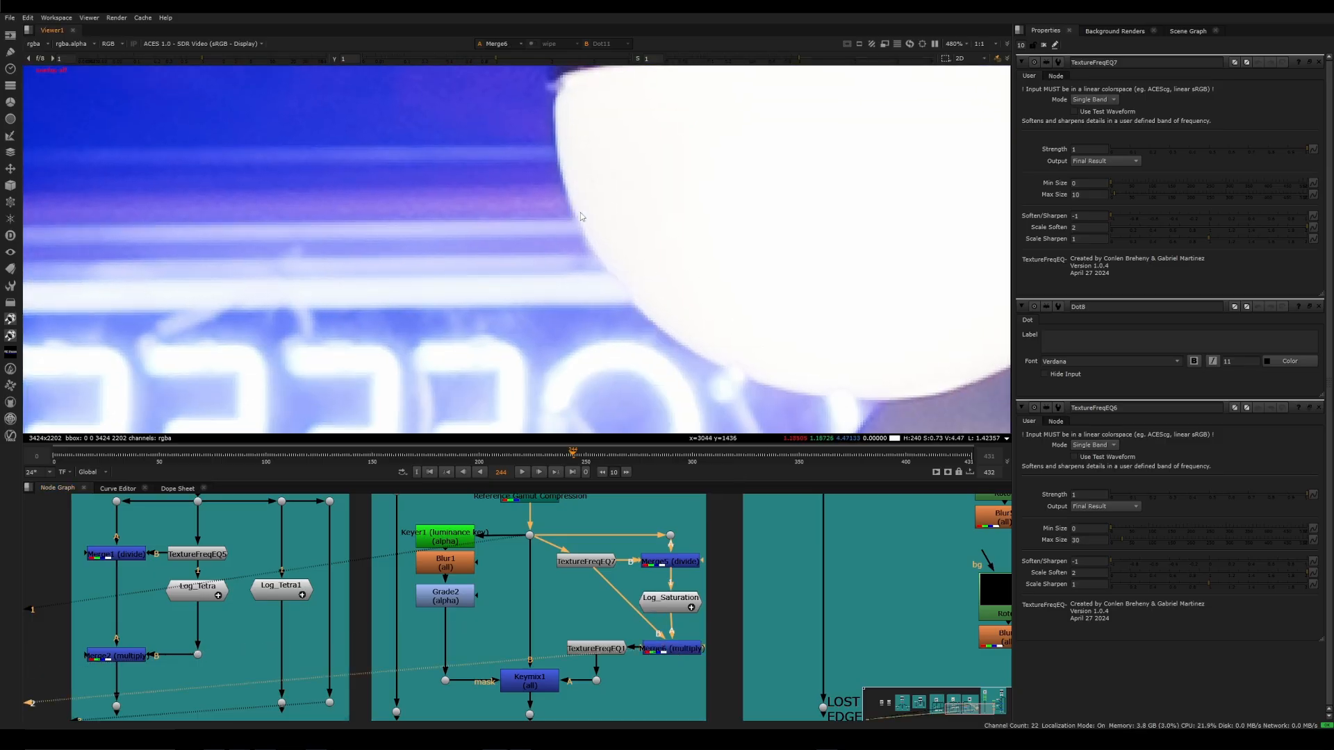
pyautogui.moveTo(561, 578); pyautogui.dragTo(521, 527)
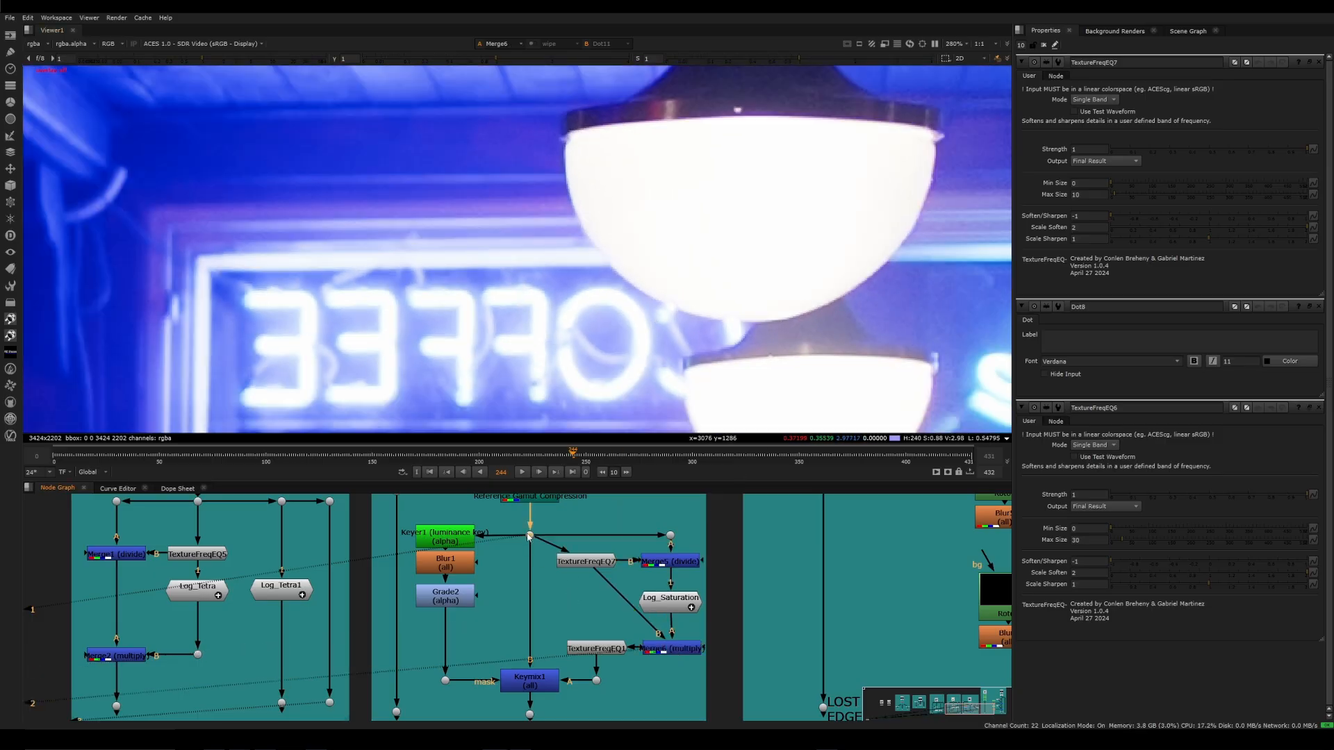
pyautogui.press('1')
pyautogui.click(672, 648)
pyautogui.press('1')
pyautogui.scroll(5, 577, 271)
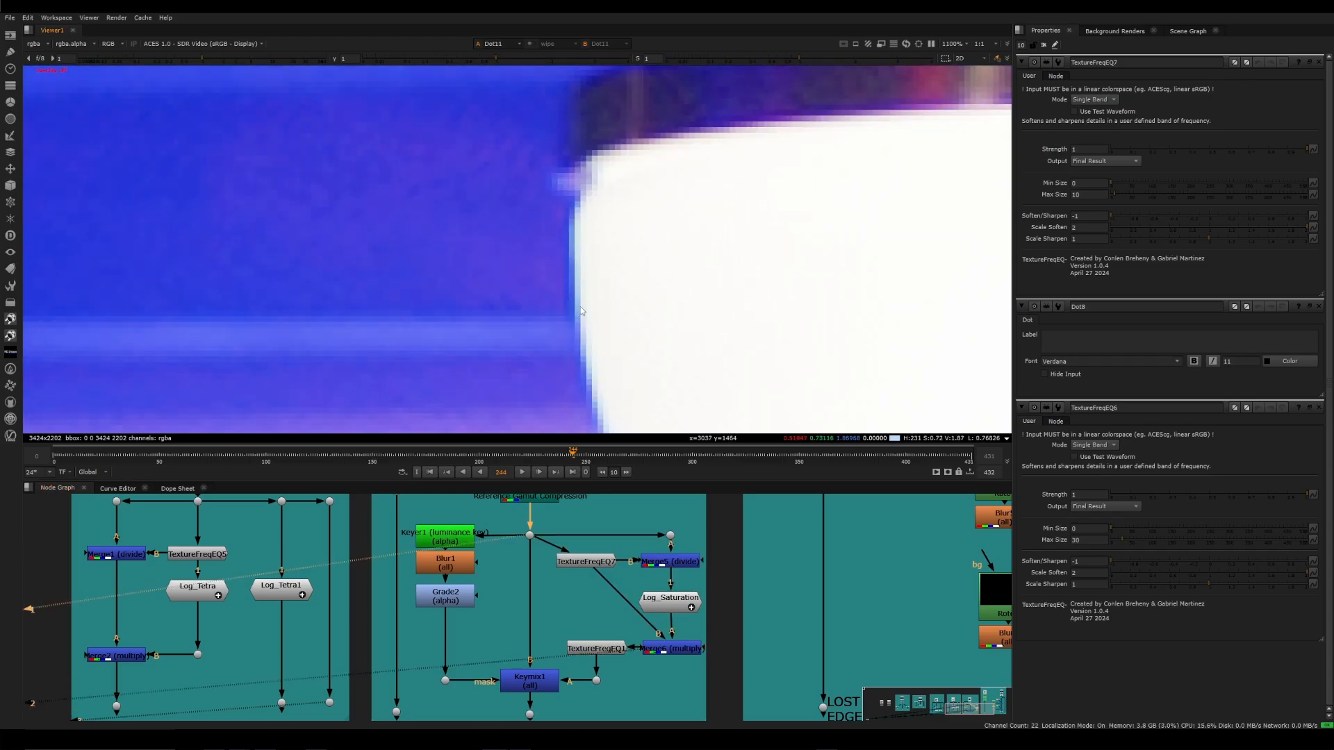
pyautogui.scroll(-2, 583, 328)
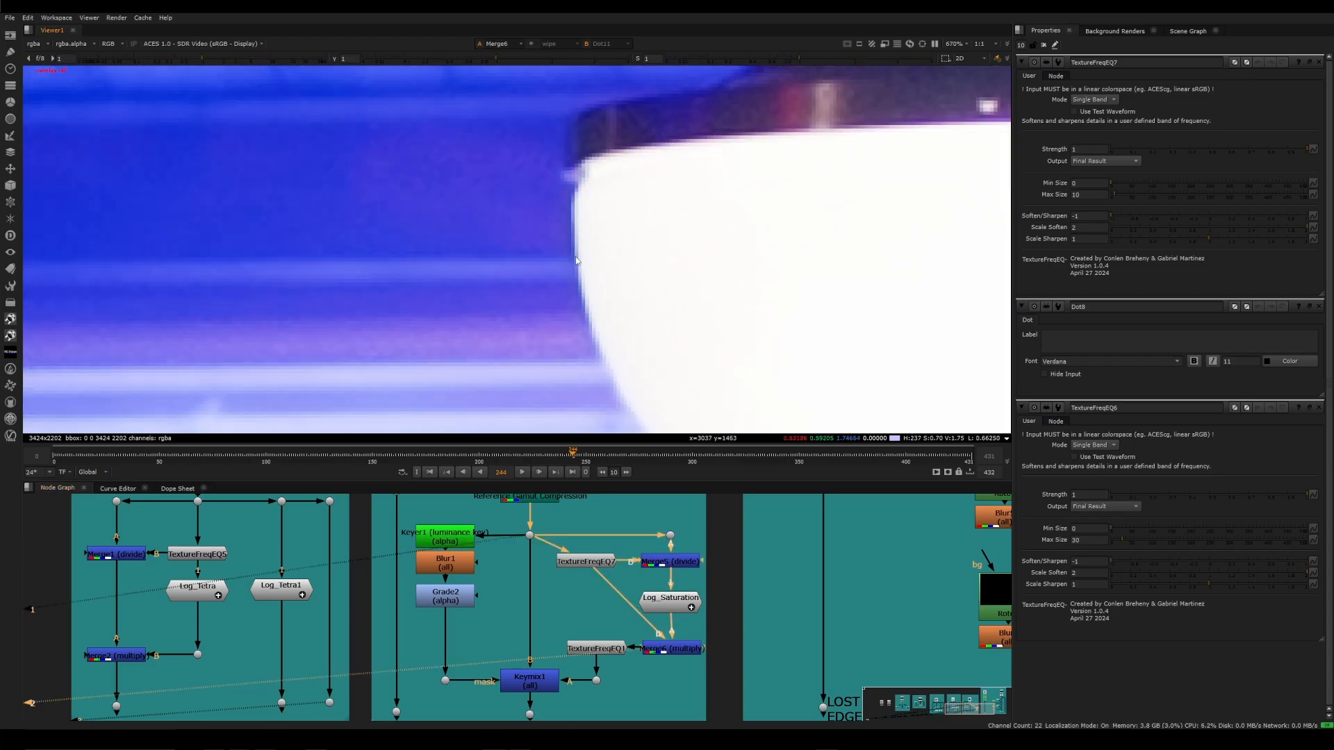
# View TextureFreqEQ1, open its properties, and examine the lamp edge with its fine and micro softening
pyautogui.click(598, 651)
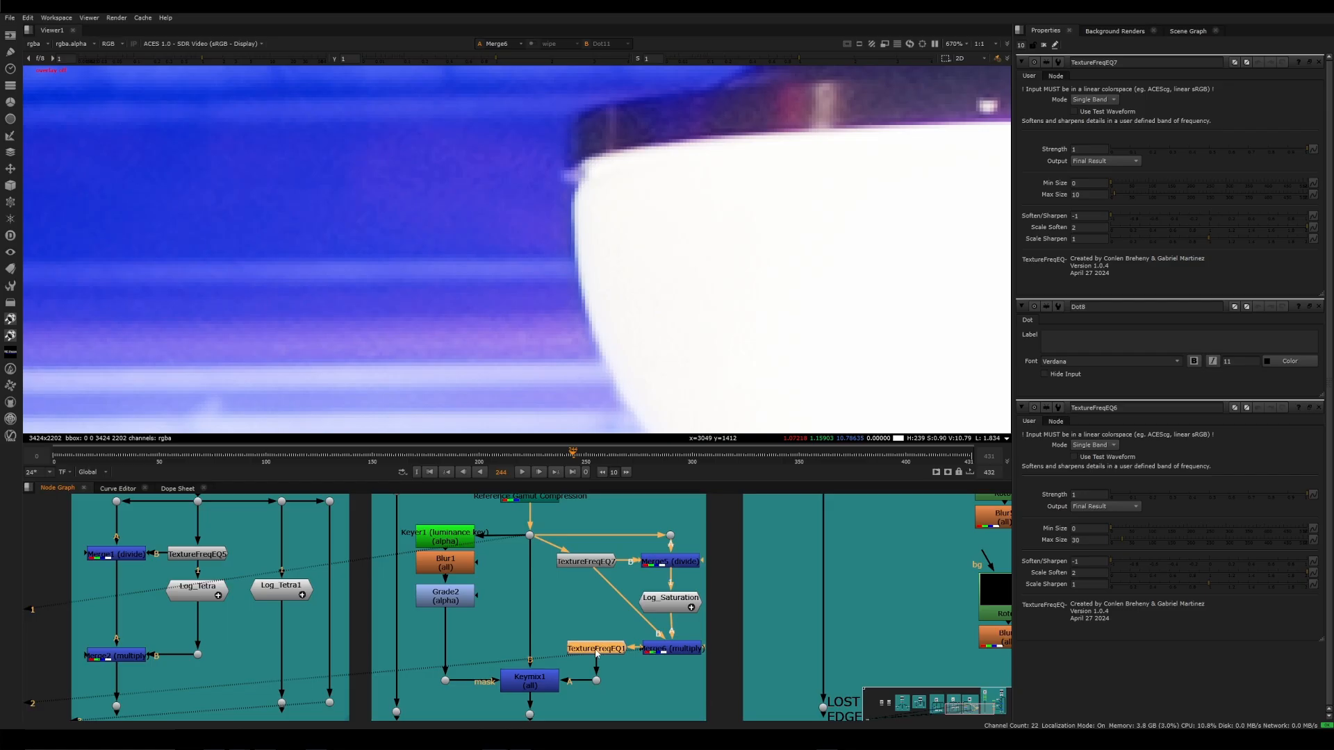
pyautogui.press('1')
pyautogui.doubleClick(597, 653)
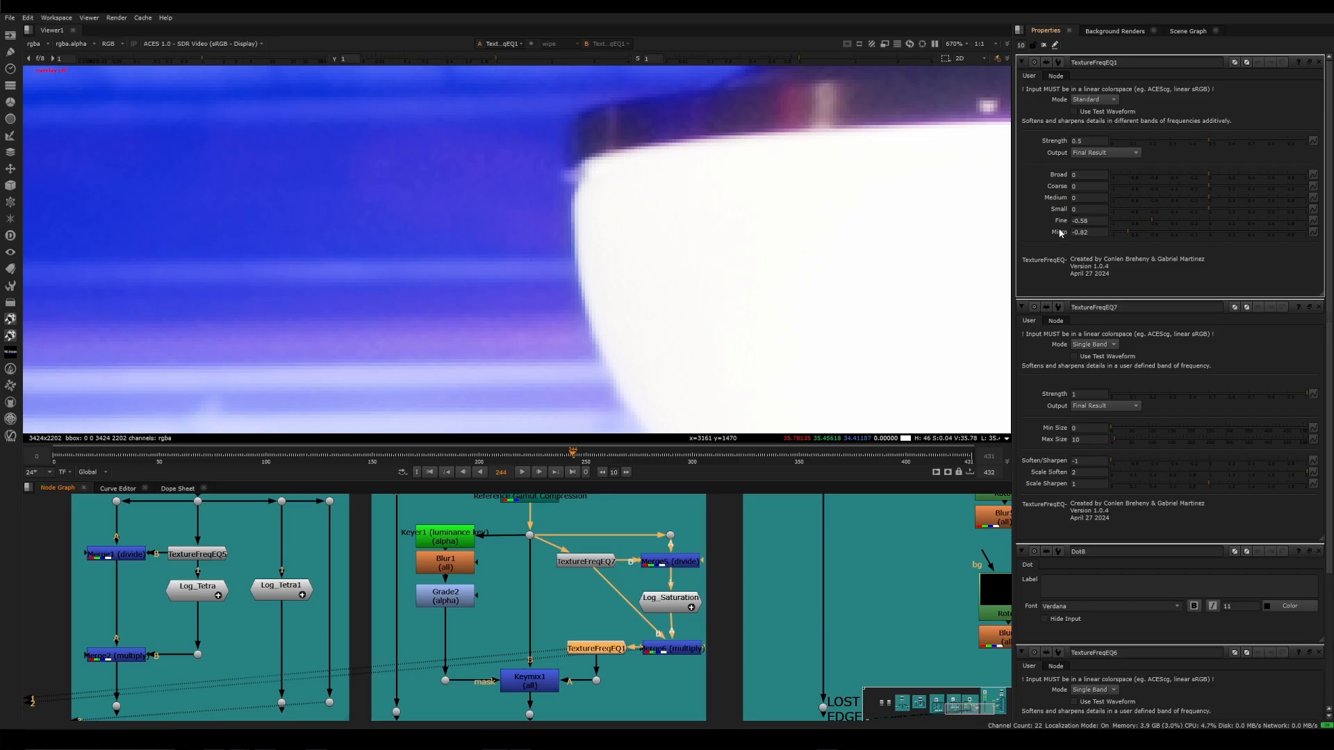
pyautogui.moveTo(580, 289); pyautogui.dragTo(551, 207, button='middle')
pyautogui.moveTo(536, 149); pyautogui.dragTo(557, 192, button='middle')
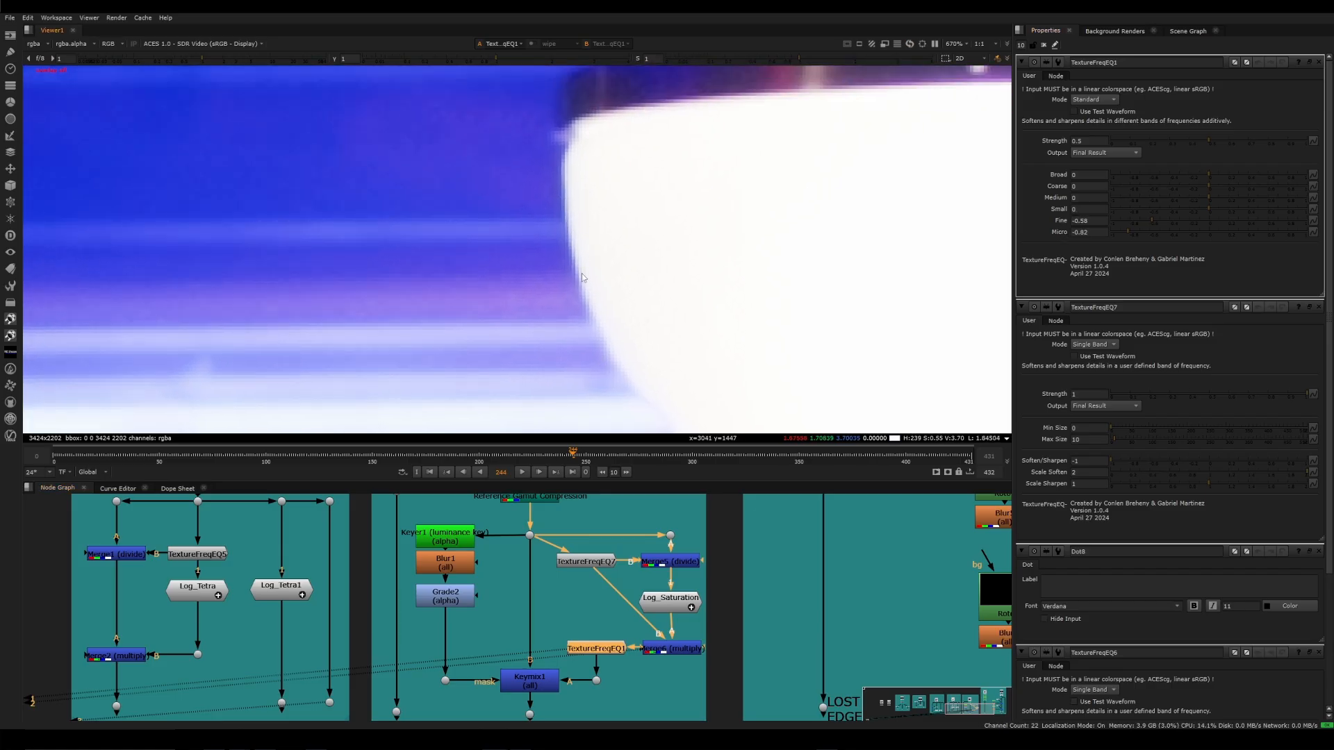
pyautogui.press('f')
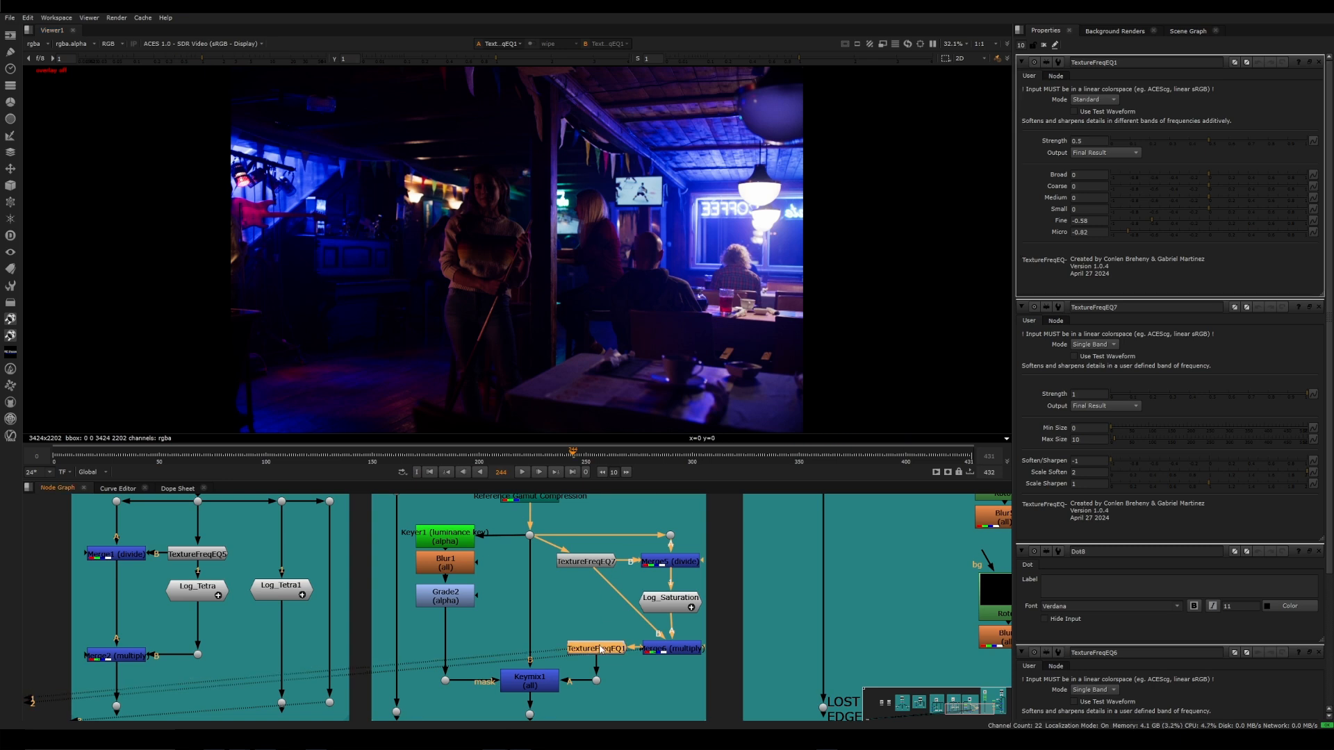
# Compare TextureFreqEQ1's full-frame result with the source plate at Dot11
pyautogui.click(601, 650)
pyautogui.click(601, 650)
pyautogui.press('1')
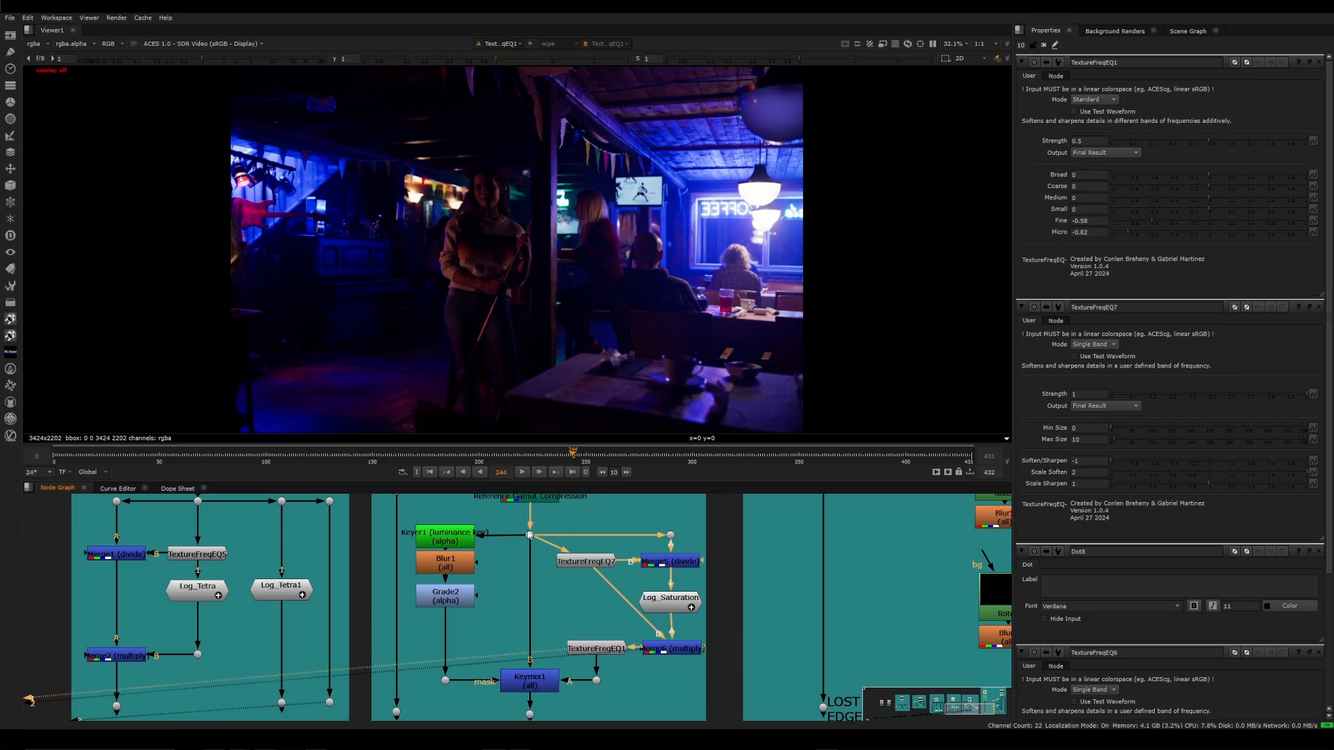
pyautogui.click(530, 535)
pyautogui.press('1')
pyautogui.click(596, 648)
pyautogui.press('2')
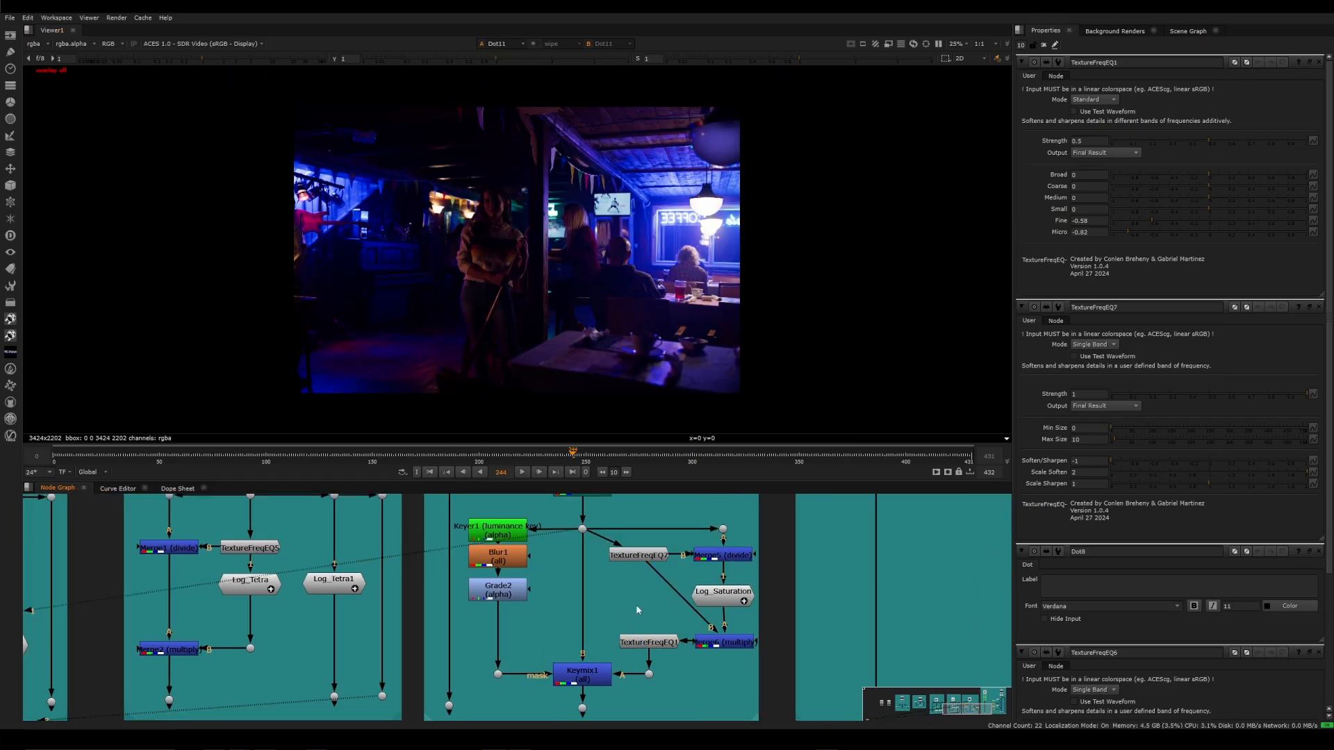
# View the alpha channel of the Keyer1 luminance key and of its blurred version after Grade2
pyautogui.click(502, 534)
pyautogui.press('1')
pyautogui.press('a')
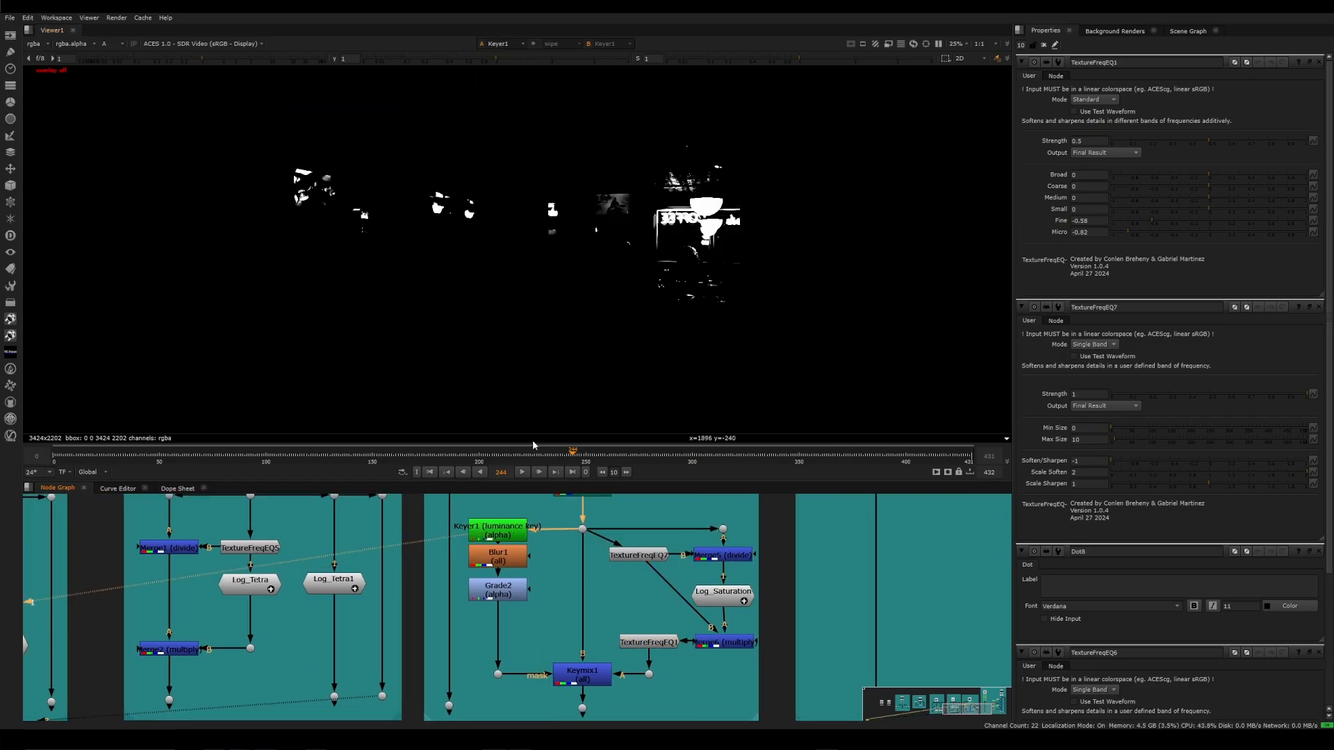
pyautogui.click(502, 559)
pyautogui.click(501, 592)
pyautogui.press('1')
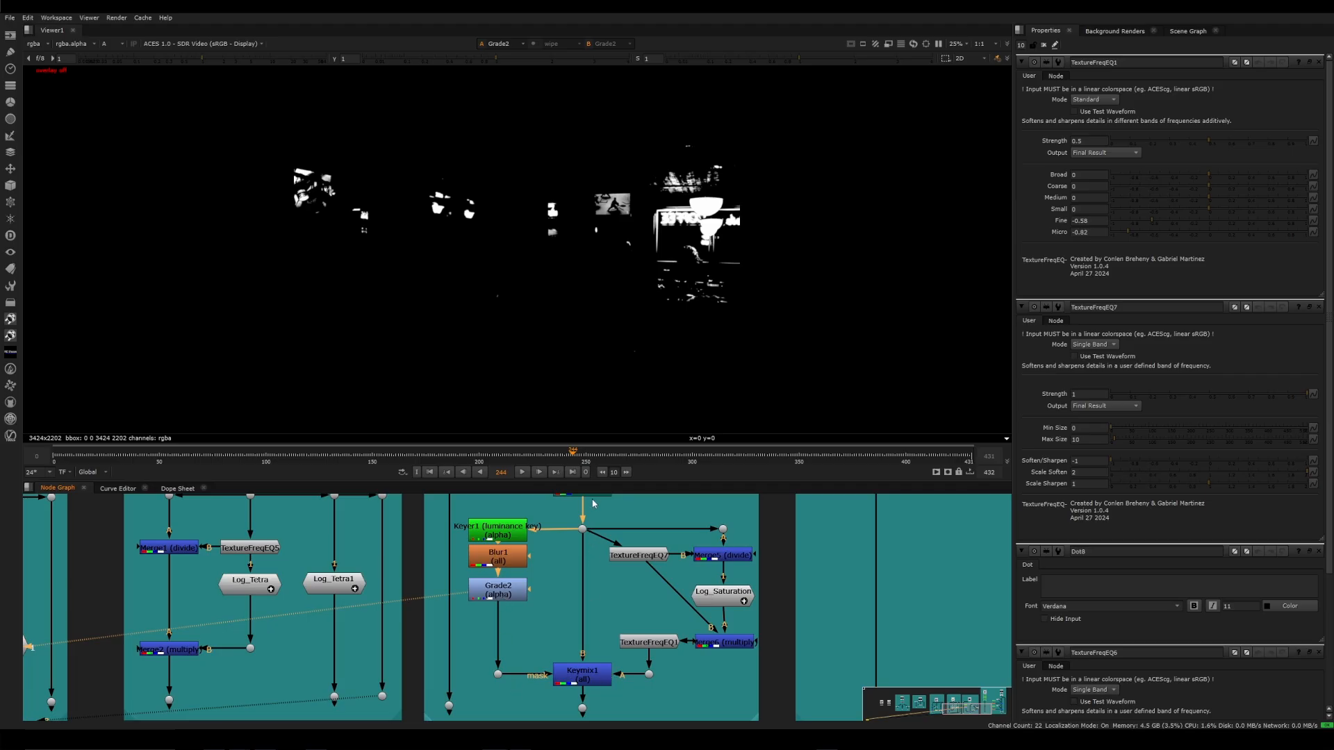
# Return to the colour view, view Keymix1's masked result, and examine the hanging lamp's edge up close
pyautogui.press('a')
pyautogui.click(592, 680)
pyautogui.press('1')
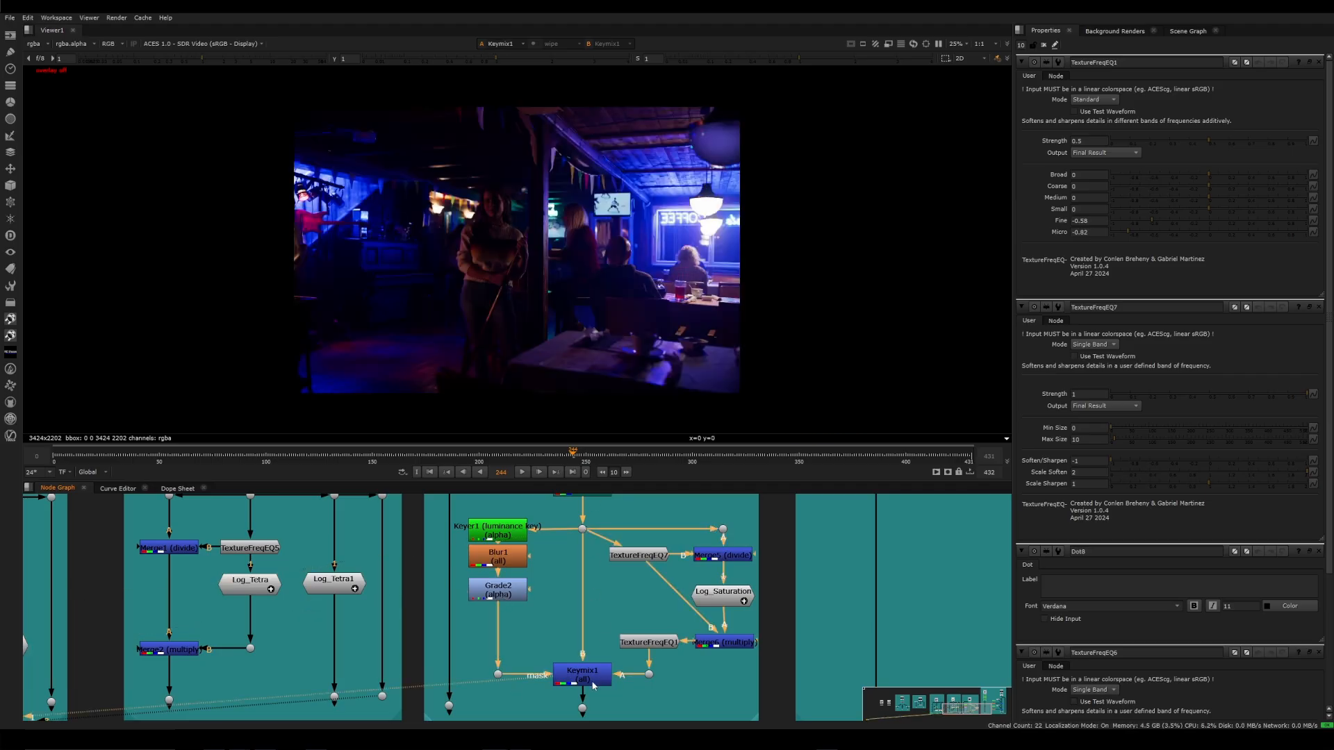
pyautogui.scroll(10, 691, 205)
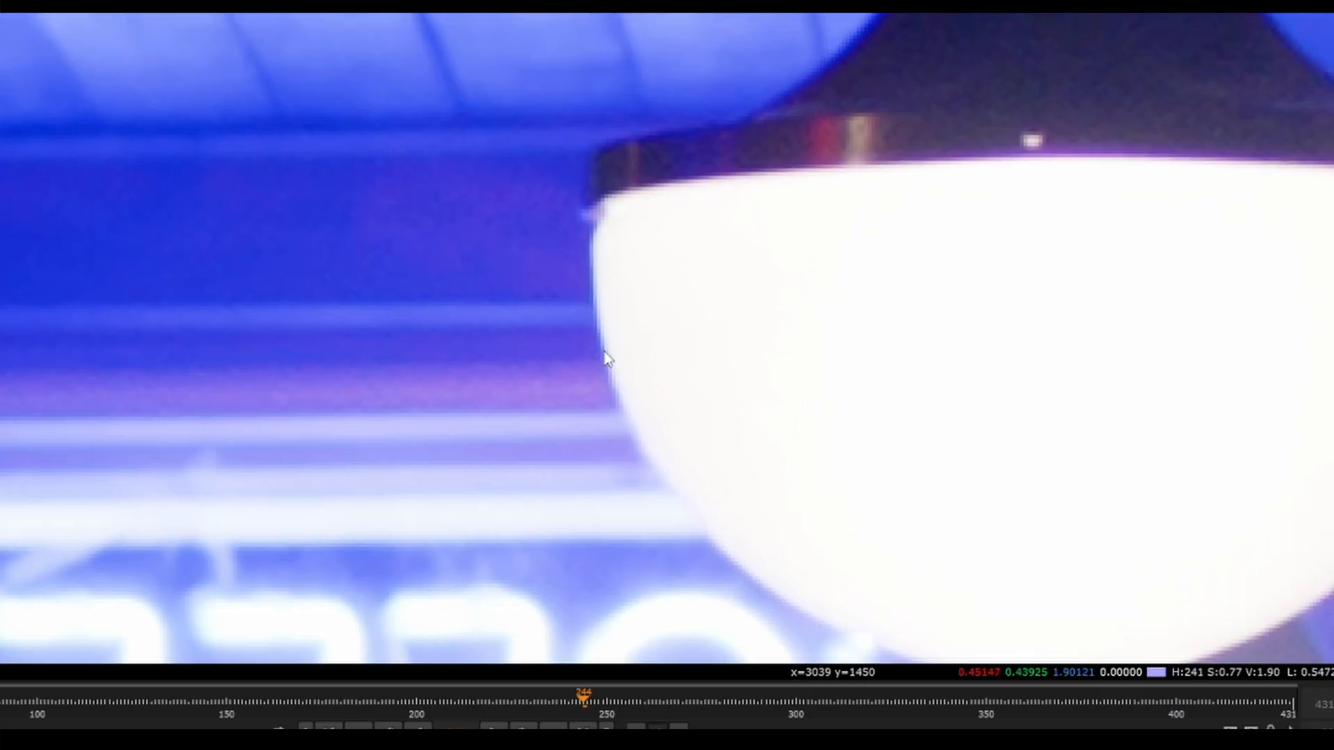
pyautogui.scroll(1, 609, 353)
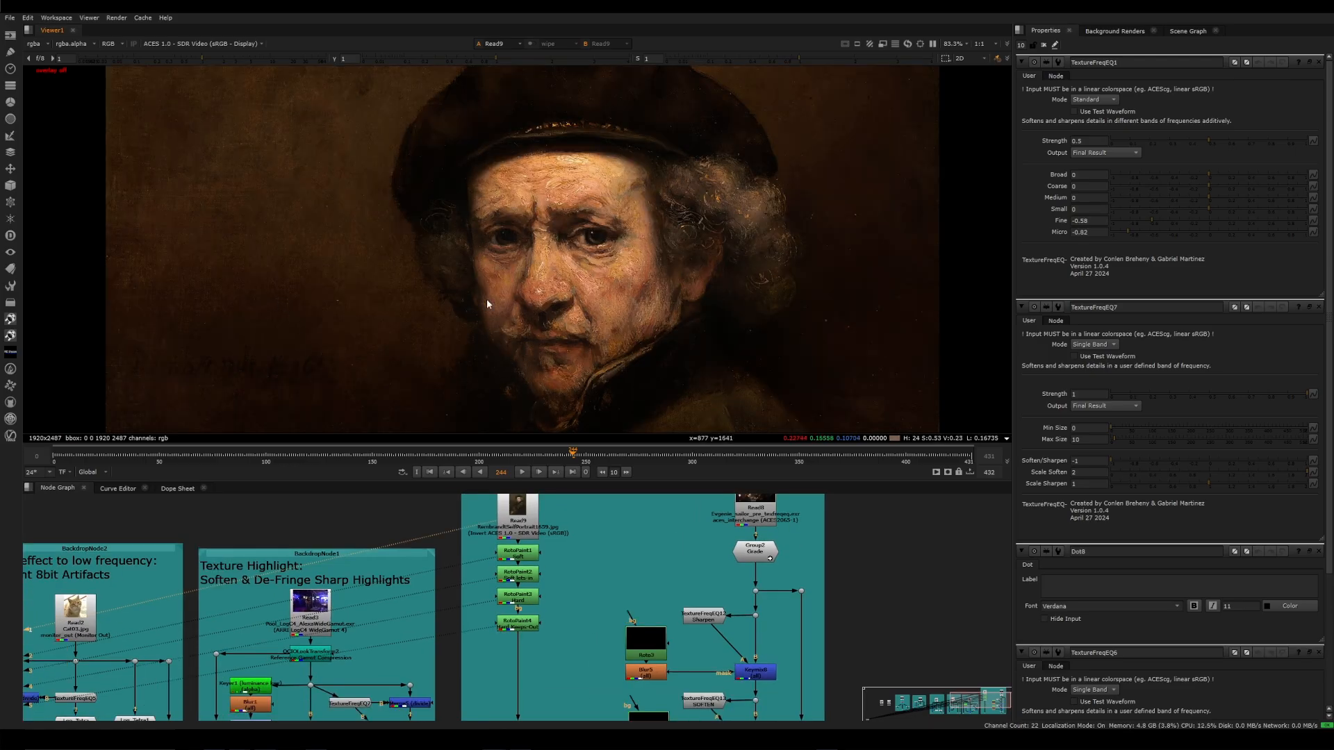
# Examine the Rembrandt portrait's face, stepping through the RotoPaint1 to RotoPaint4 annotations of the shadow edge, eye and collar
pyautogui.scroll(1, 483, 361)
pyautogui.press('2')
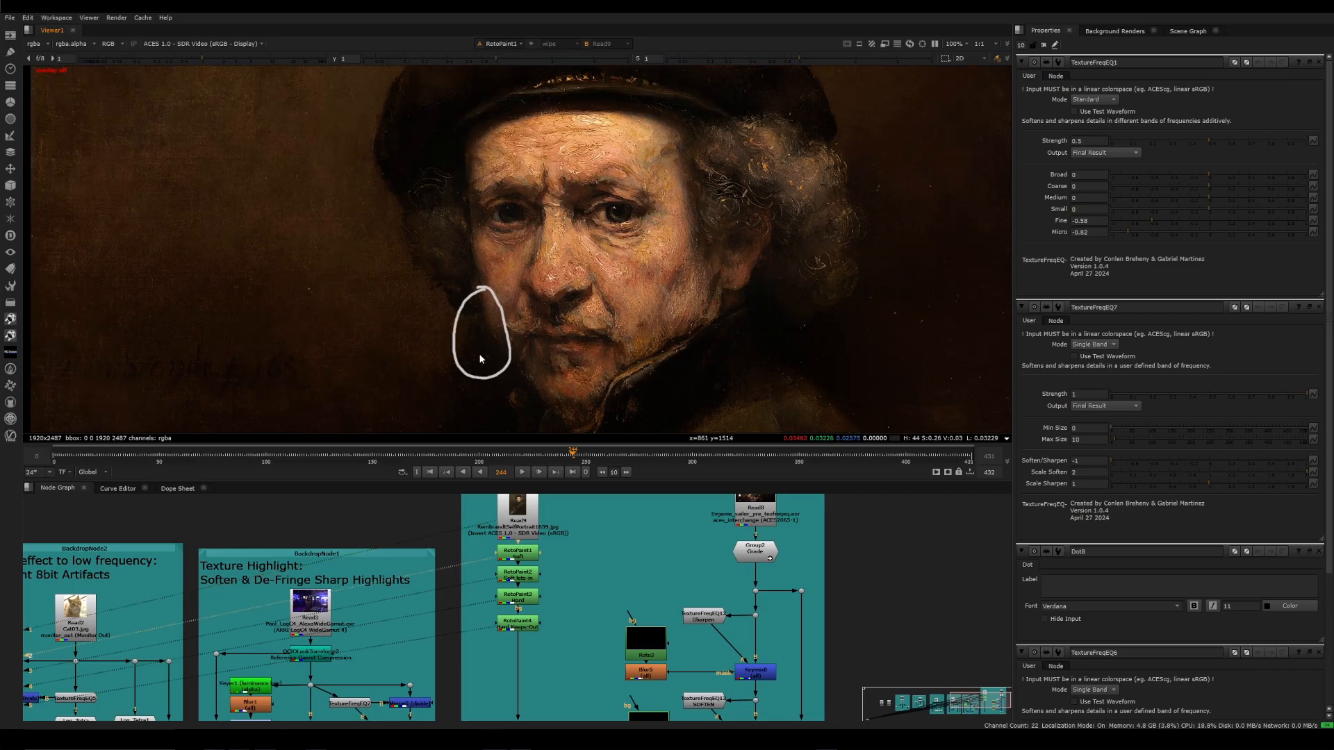
pyautogui.press('3')
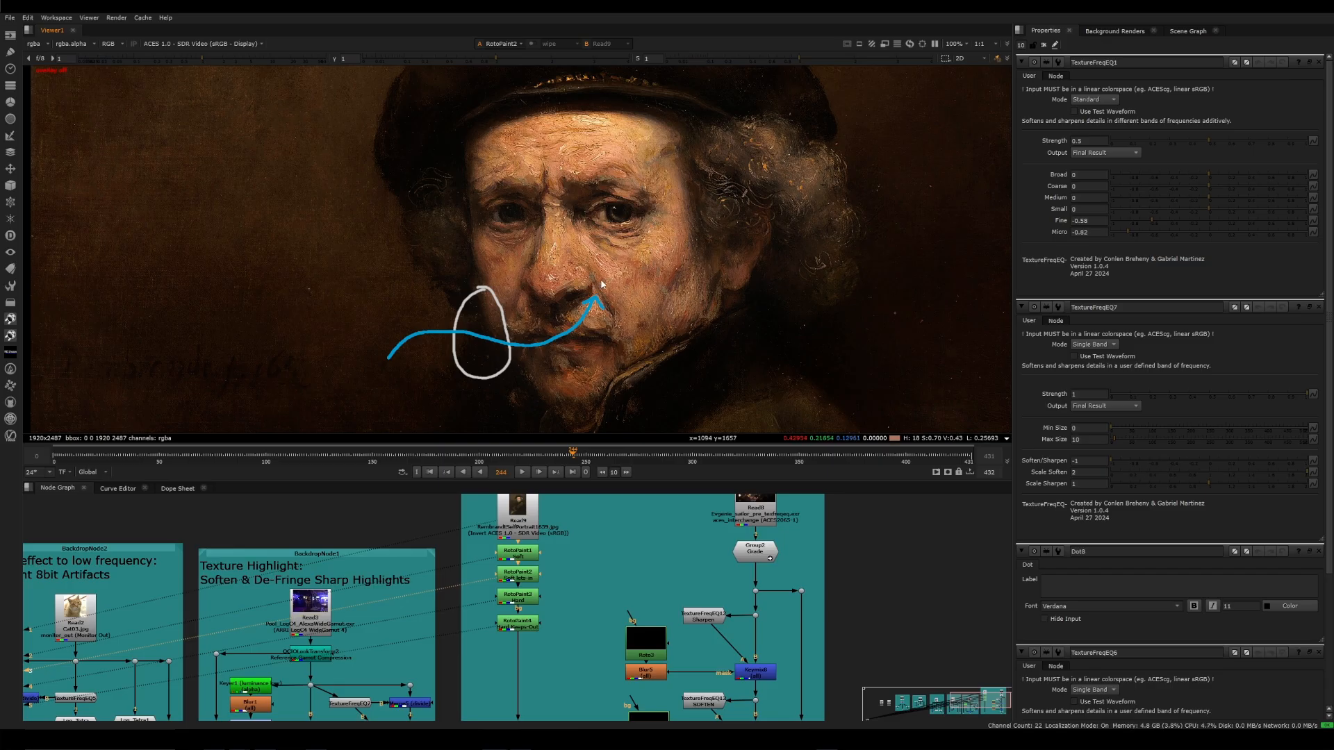
pyautogui.press('4')
pyautogui.press('3')
pyautogui.press('4')
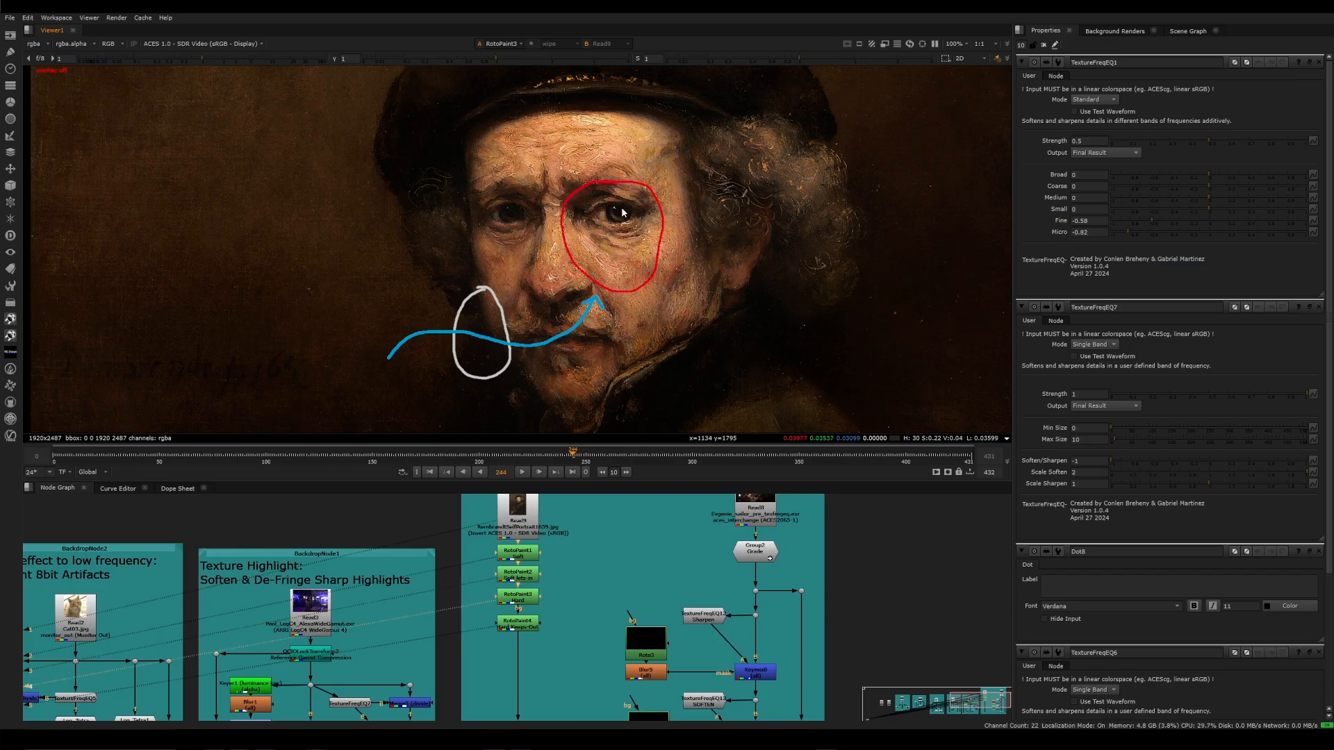
pyautogui.press('5')
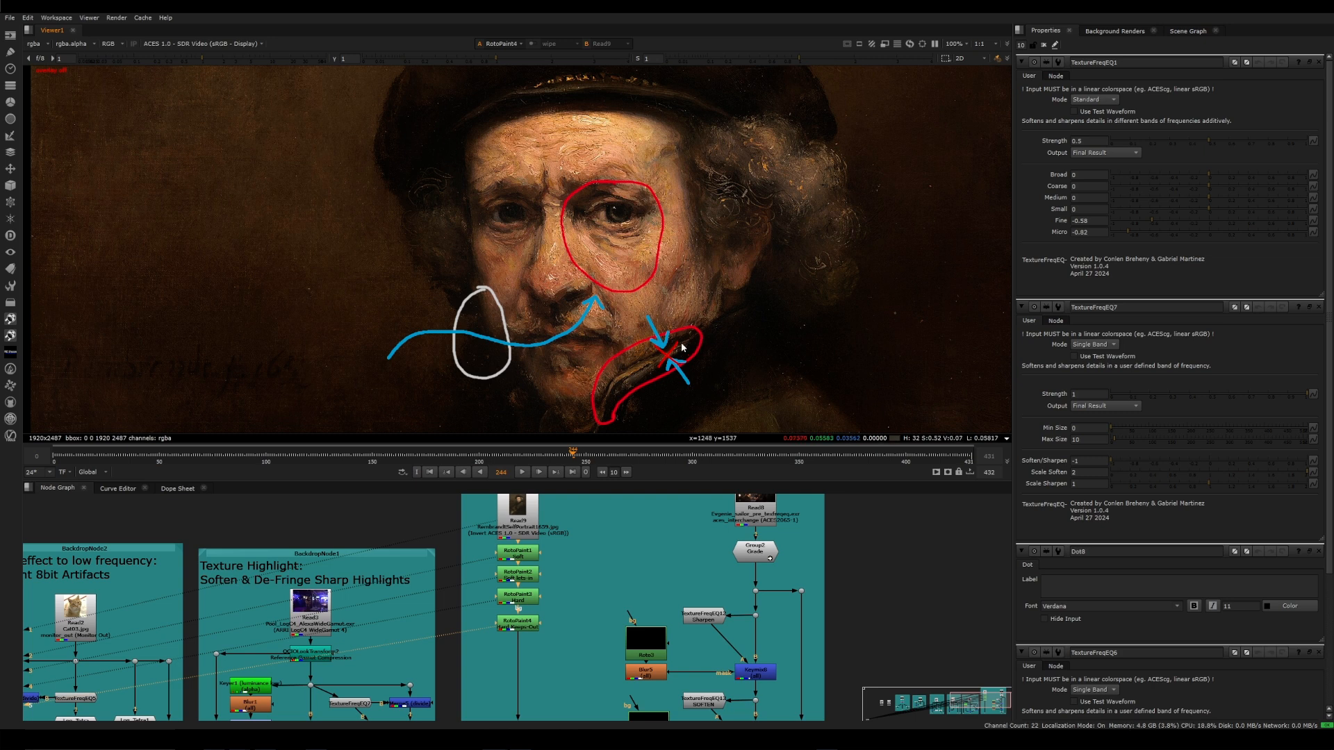
# Compare the portrait's RotoPaint3 eye annotation with the RotoPaint4 collar annotation
pyautogui.press('4')
pyautogui.press('5')
pyautogui.press('4')
pyautogui.press('5')
pyautogui.press('4')
pyautogui.press('5')
pyautogui.press('4')
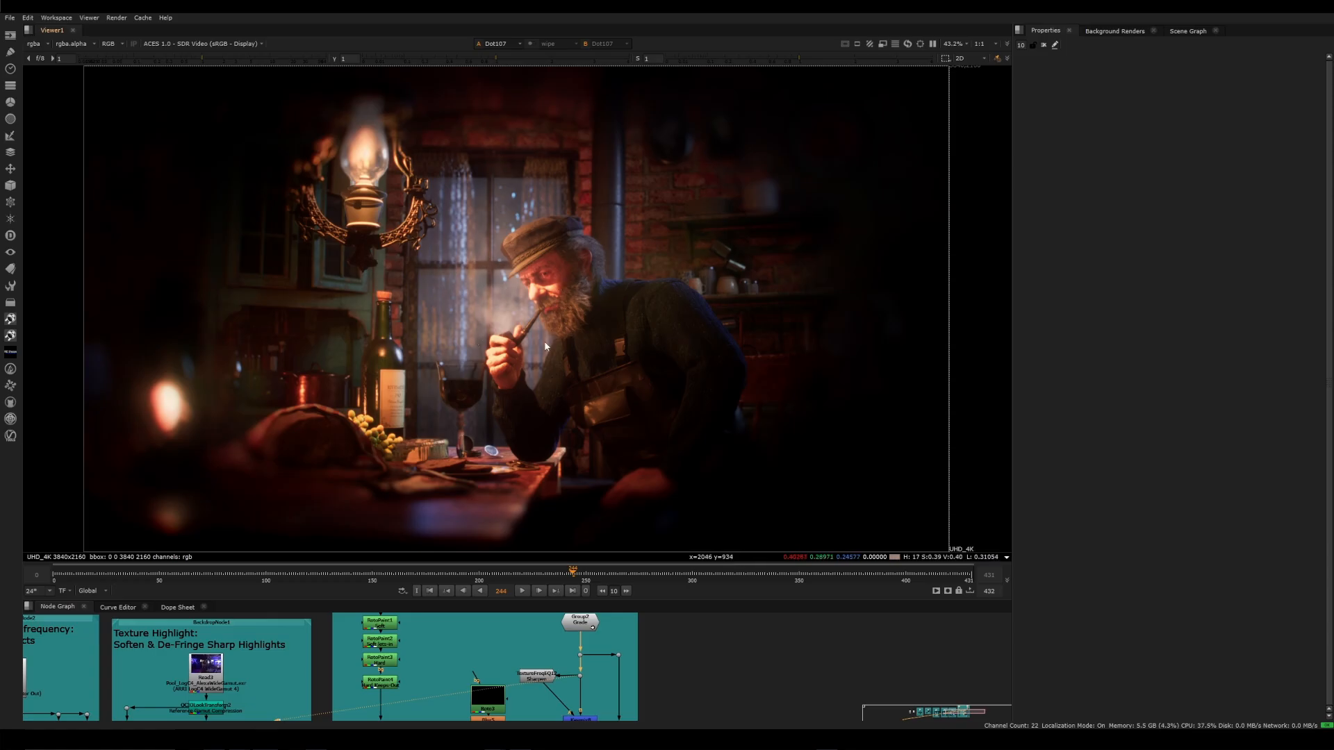
# Examine the pipe smoker's face and surroundings in the unprocessed image at Dot107
pyautogui.scroll(1, 548, 326)
pyautogui.scroll(1, 602, 238)
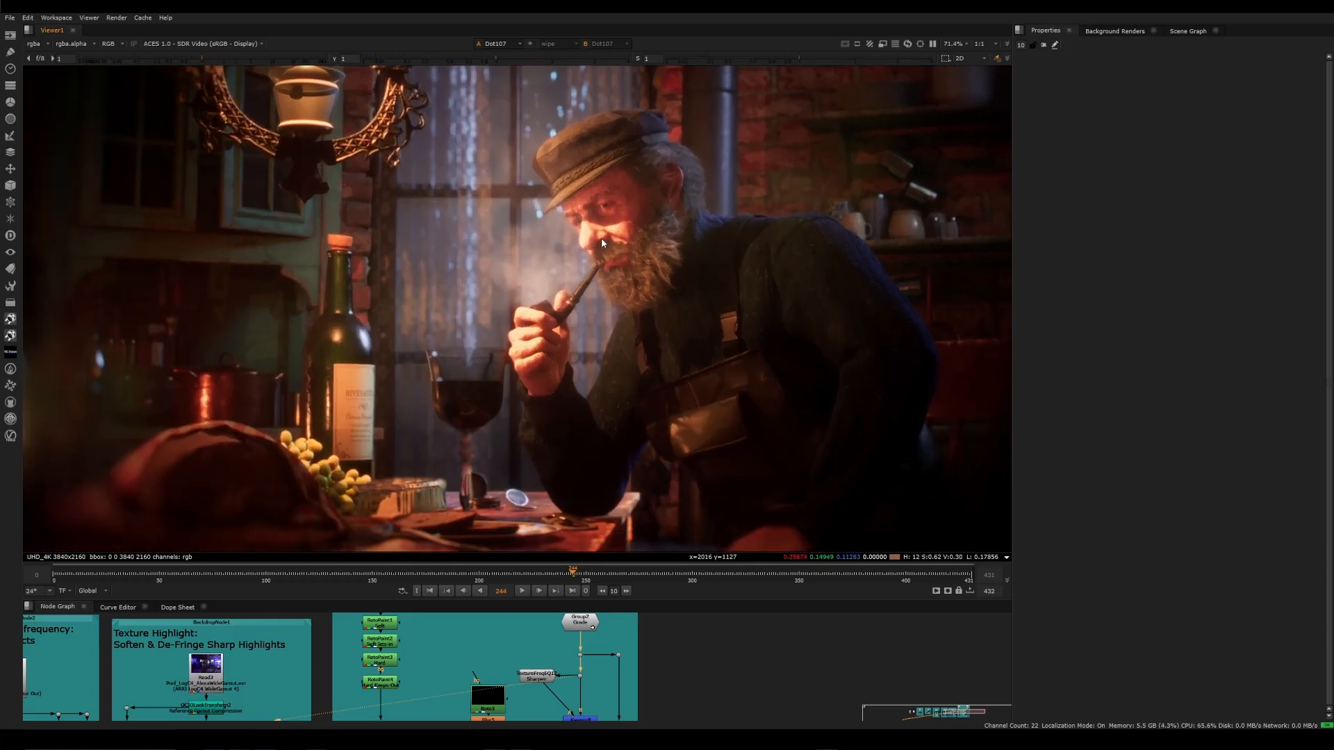
pyautogui.scroll(-2, 540, 346)
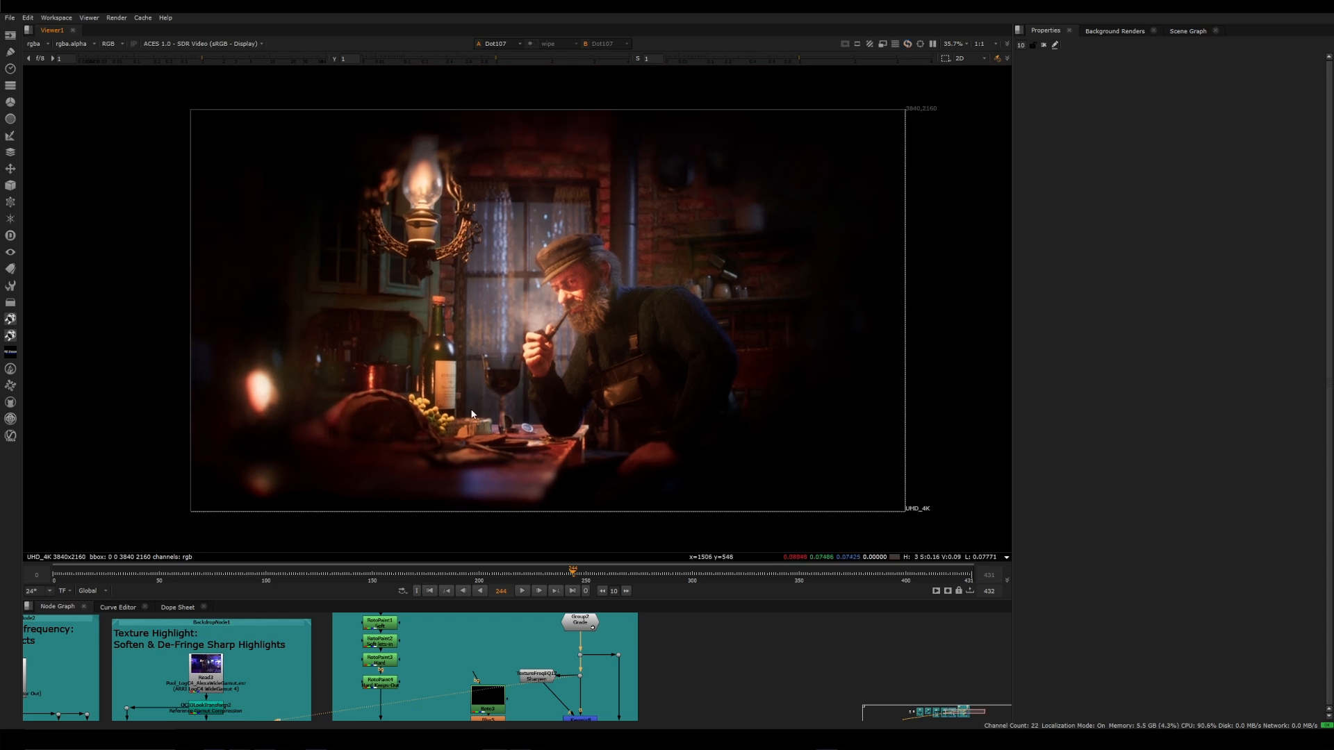
pyautogui.scroll(1, 566, 298)
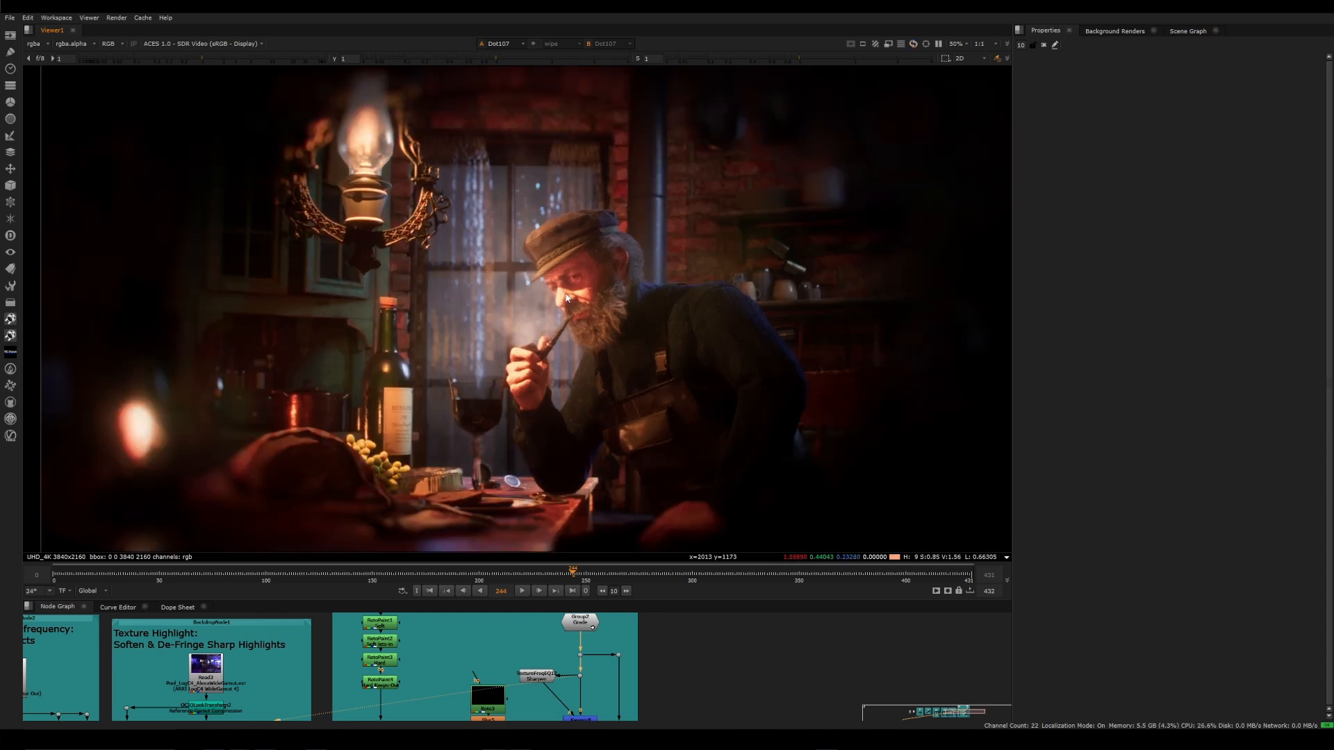
pyautogui.scroll(1, 567, 298)
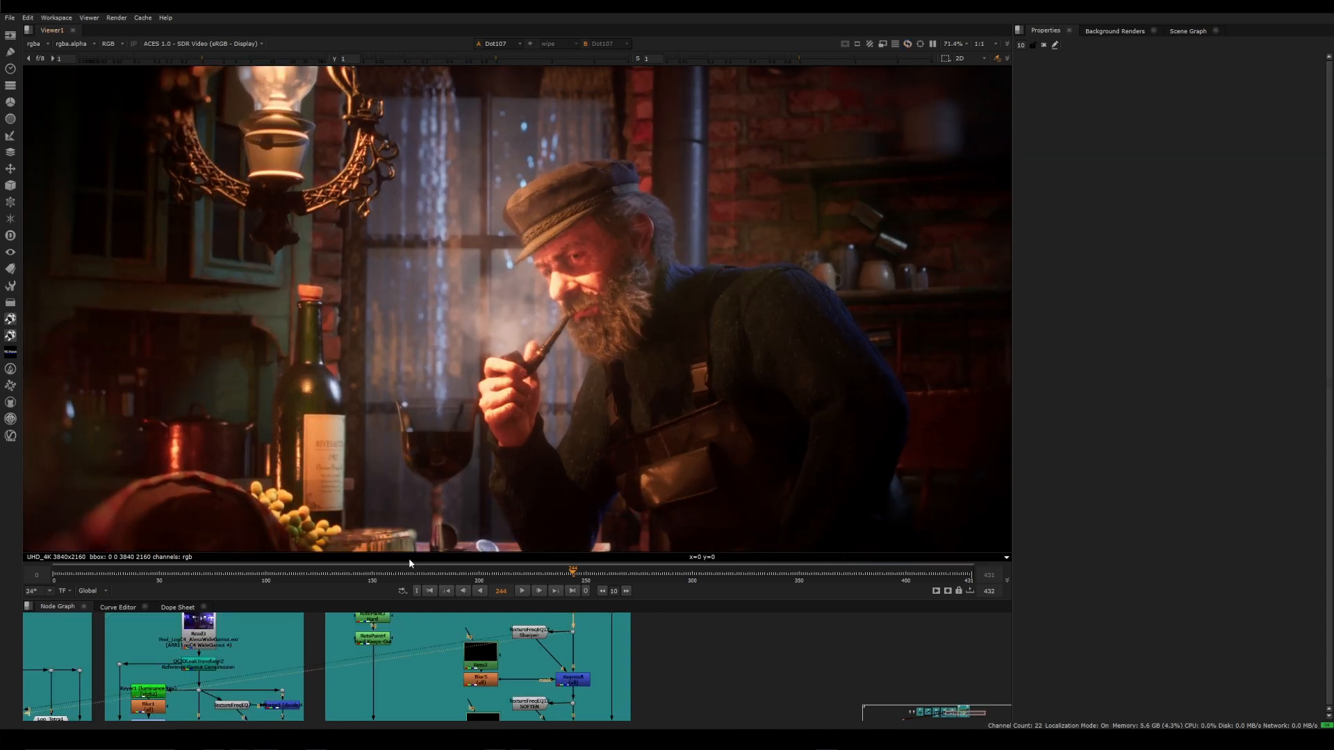
# View TextureFreqEQ12's sharpening, inspect the Roto3 mask shapes, and view Keymix8's masked result with its properties open
pyautogui.click(528, 635)
pyautogui.press('1')
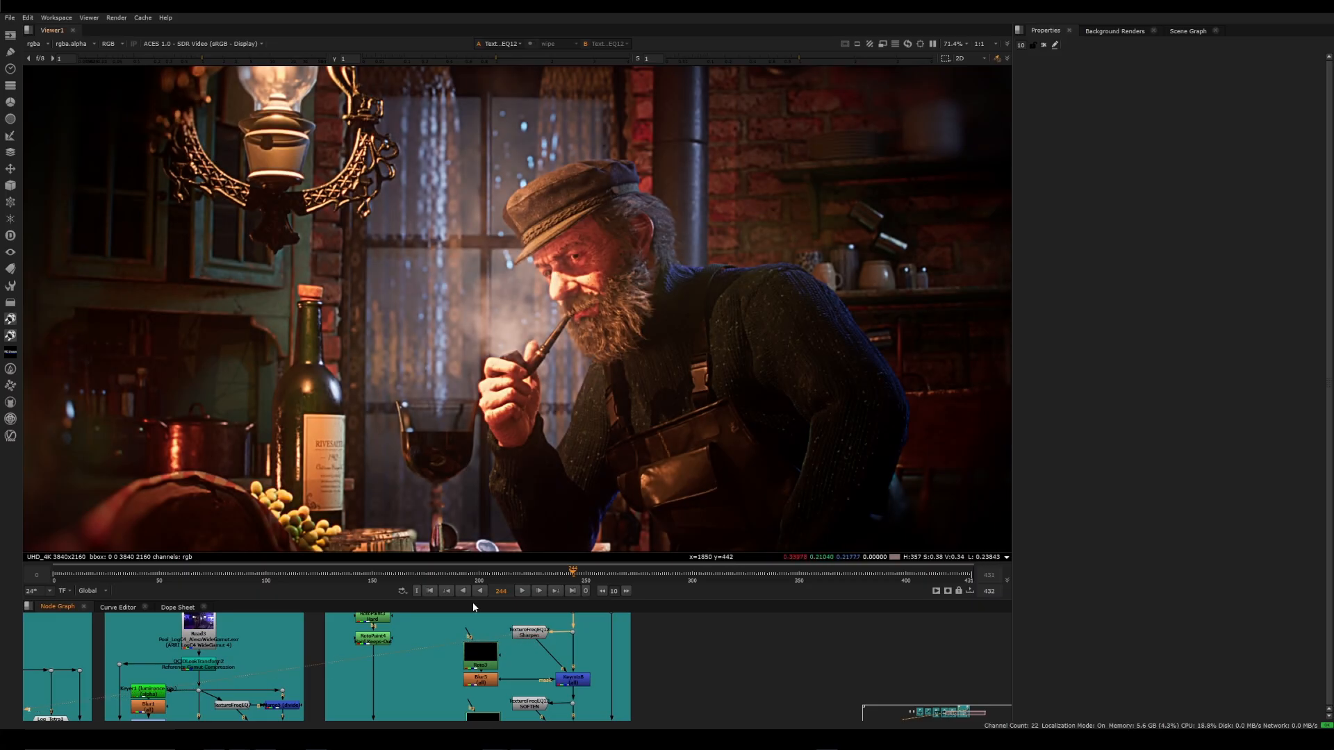
pyautogui.doubleClick(487, 652)
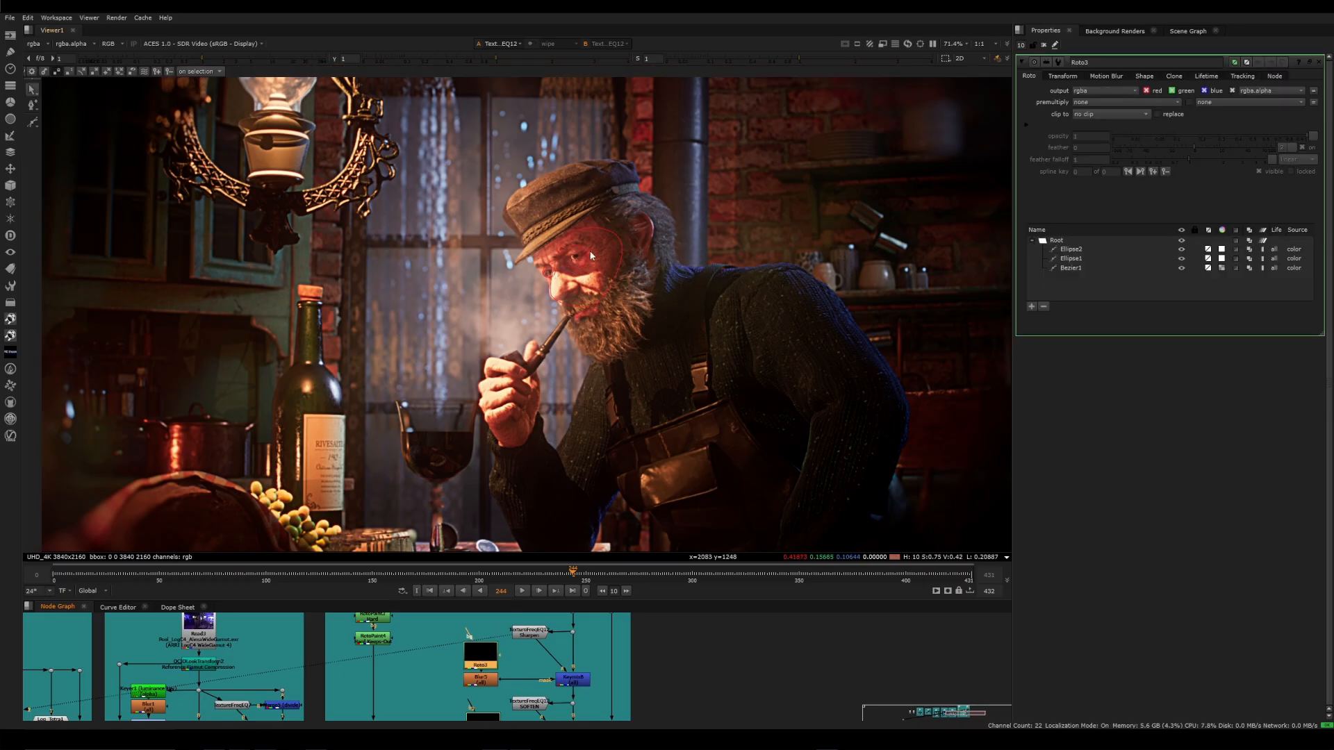
pyautogui.click(570, 682)
pyautogui.press('1')
pyautogui.doubleClick(570, 682)
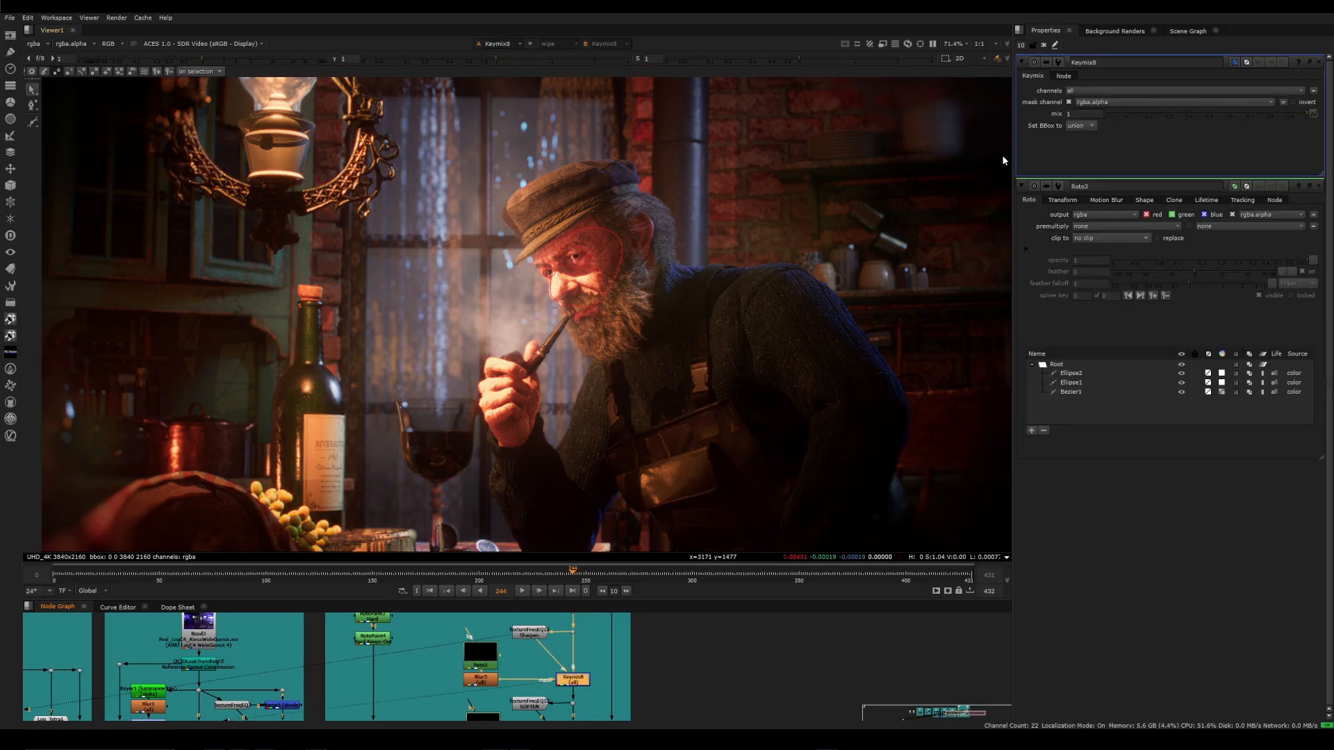
# Close all open properties and compare Keymix8's masked sharpening with the unprocessed image at Dot107
pyautogui.click(1043, 44)
pyautogui.click(572, 633)
pyautogui.press('1')
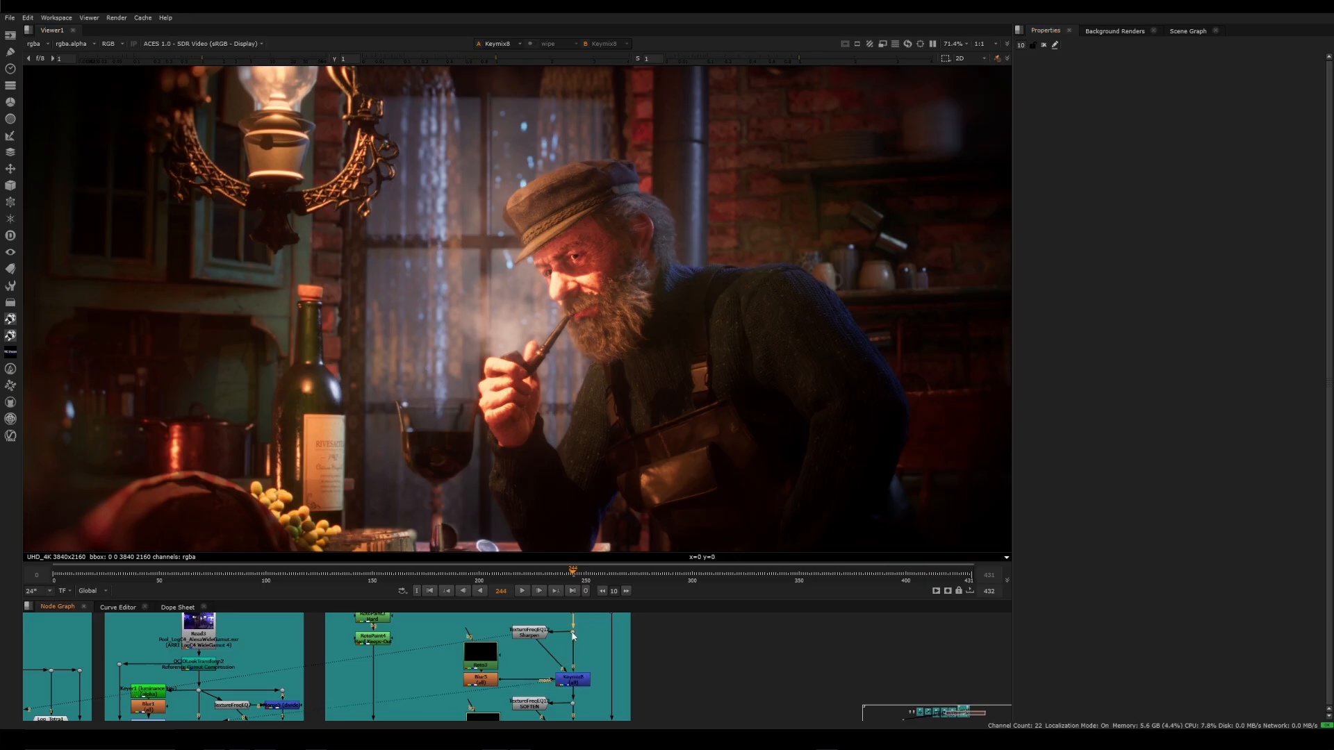
pyautogui.press('1')
pyautogui.press('2')
pyautogui.press('1')
pyautogui.press('2')
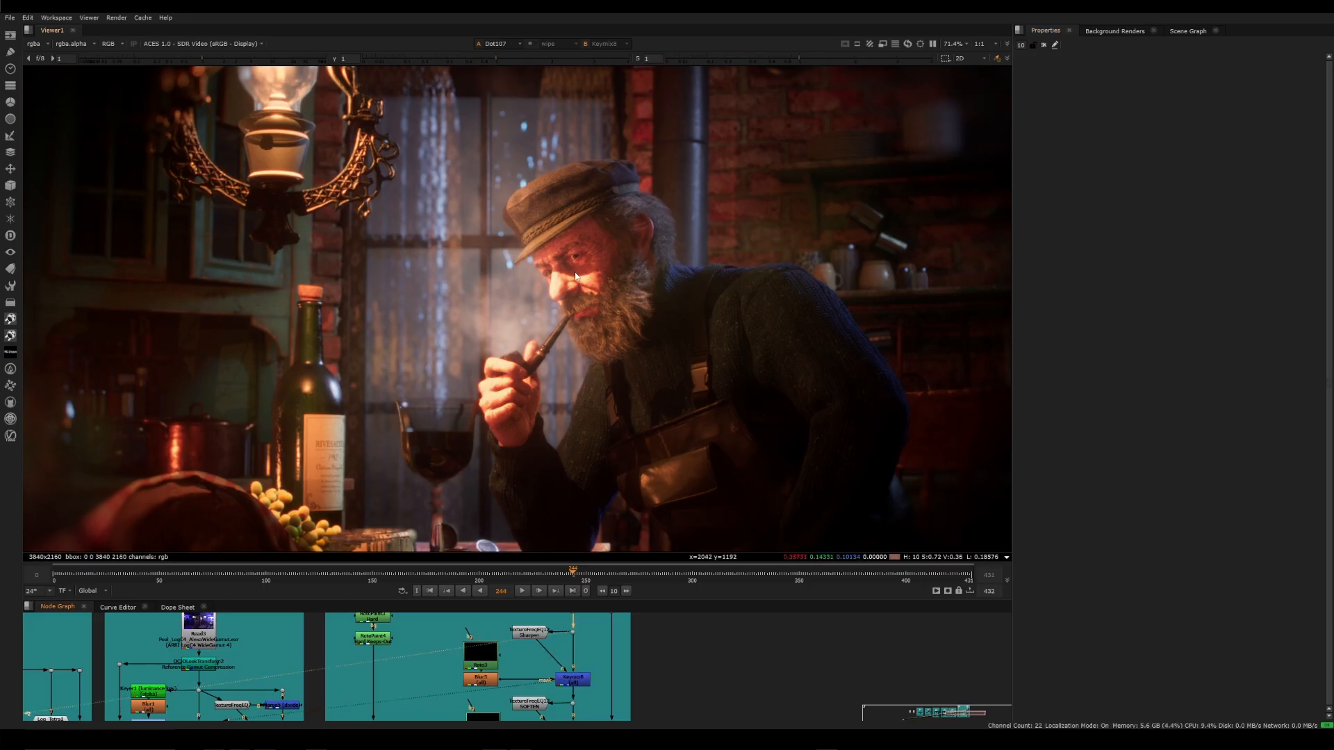
pyautogui.press('1')
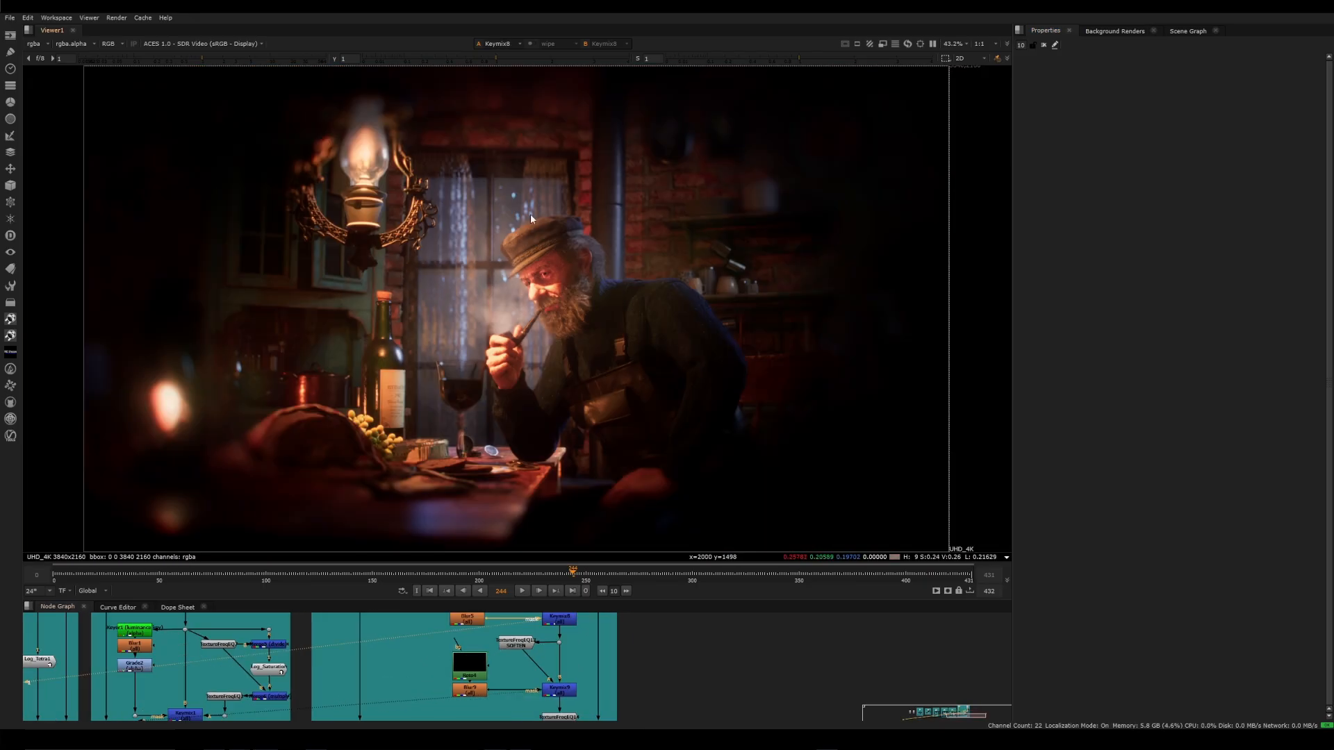
# Examine the lamp and the man's face in Keymix8's result, and view the softening TextureFreqEQ13 with its properties open
pyautogui.scroll(5, 530, 218)
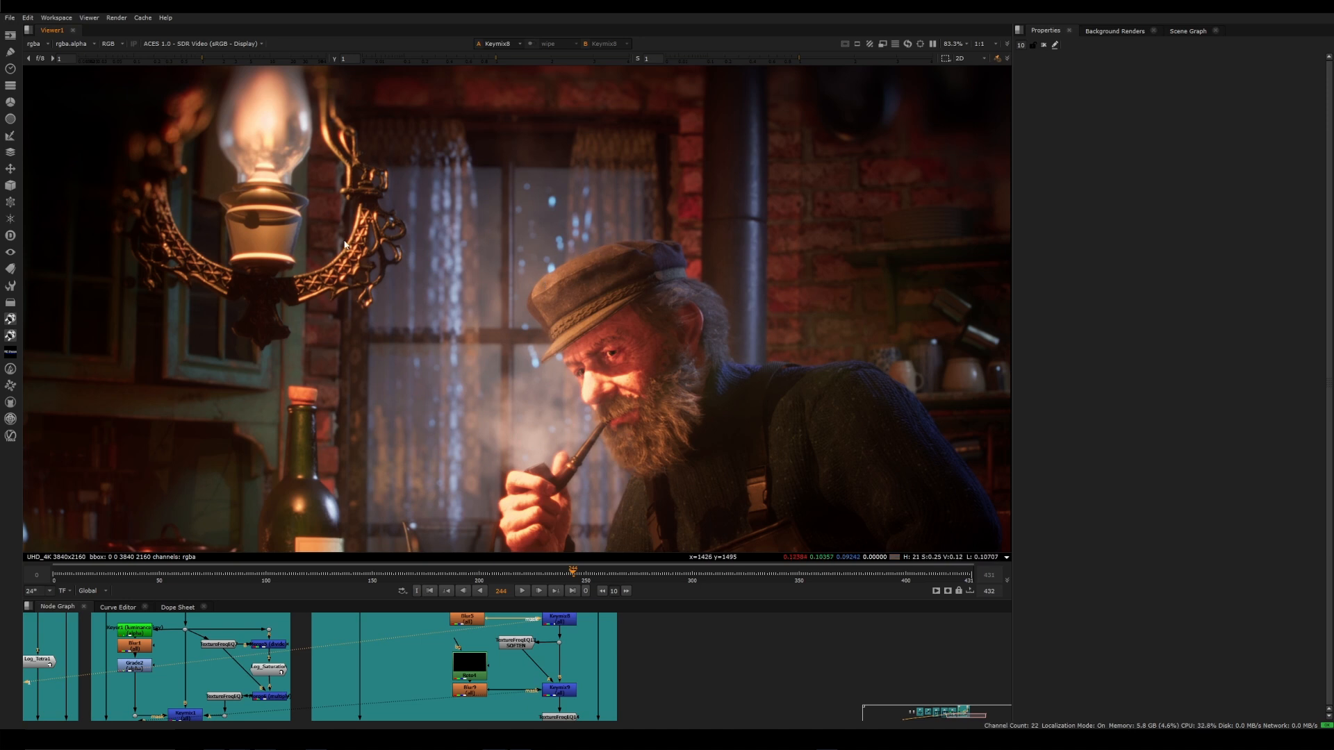
pyautogui.scroll(5, 573, 377)
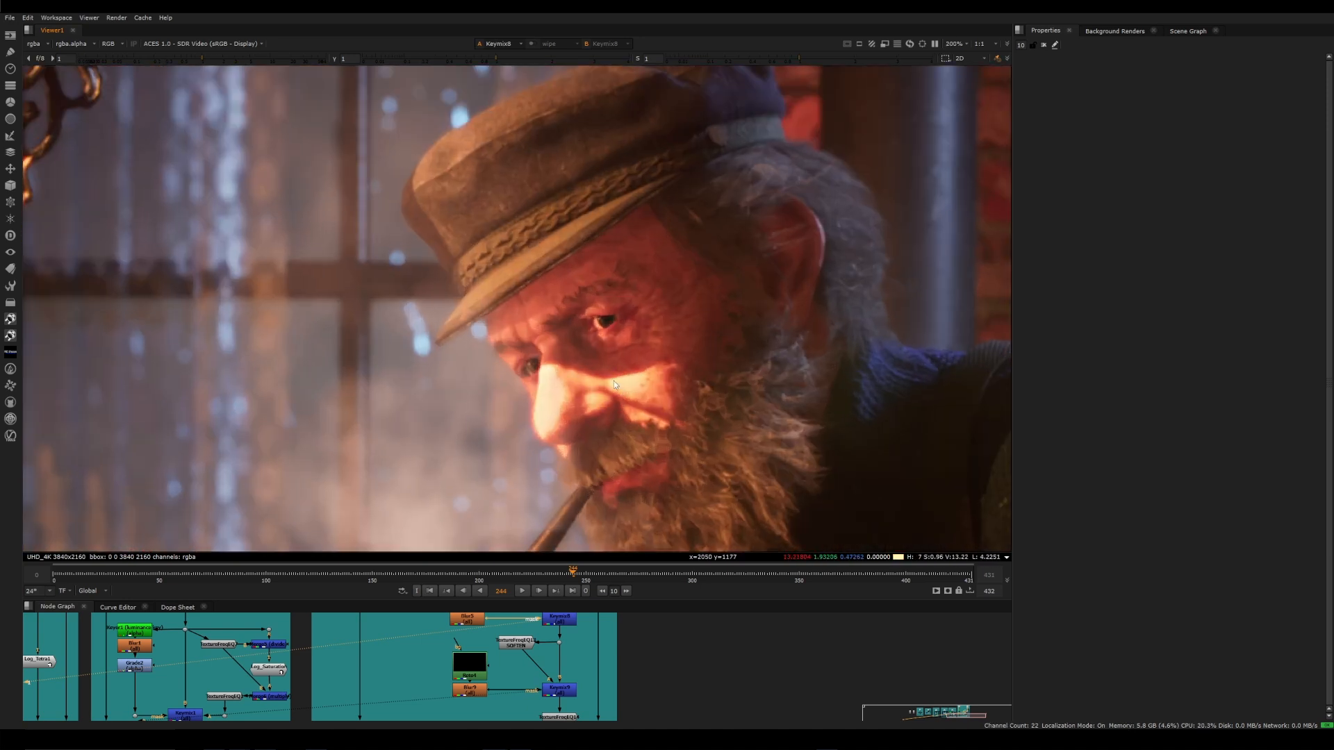
pyautogui.scroll(-6, 612, 382)
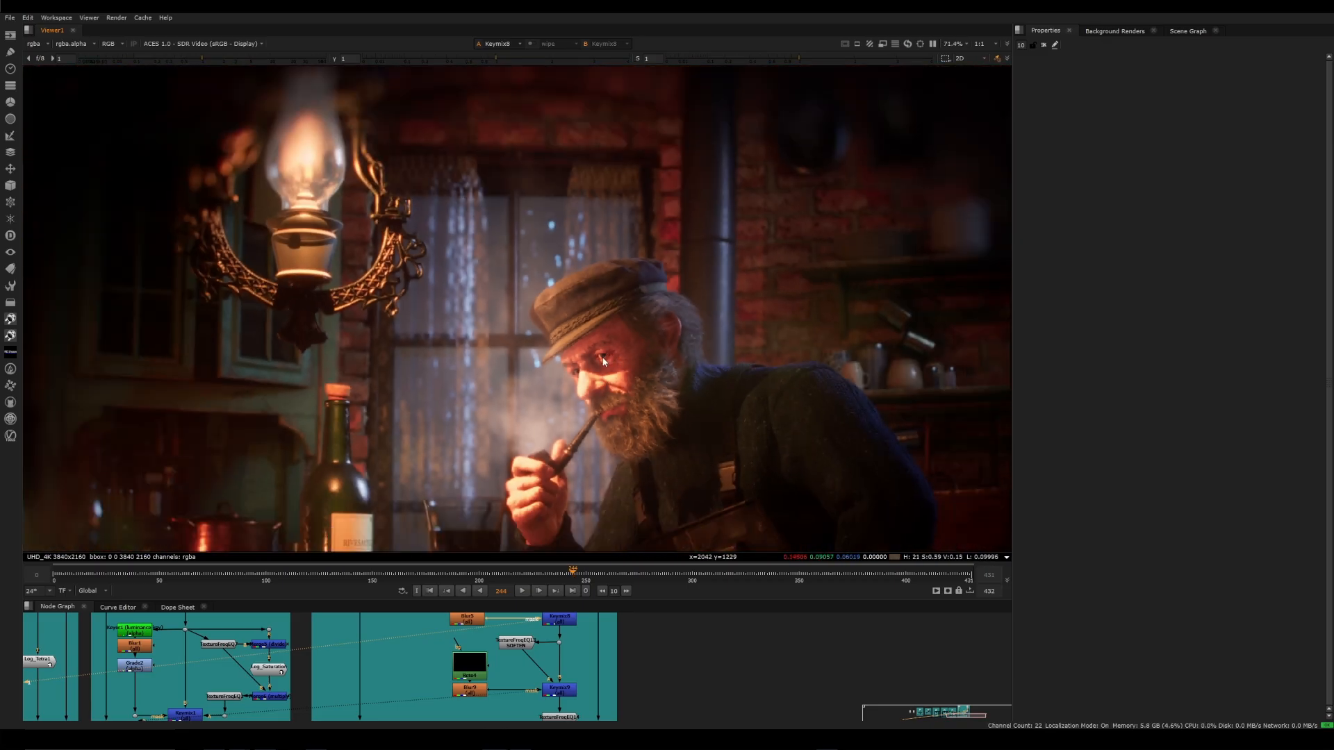
pyautogui.click(517, 644)
pyautogui.press('1')
pyautogui.doubleClick(518, 643)
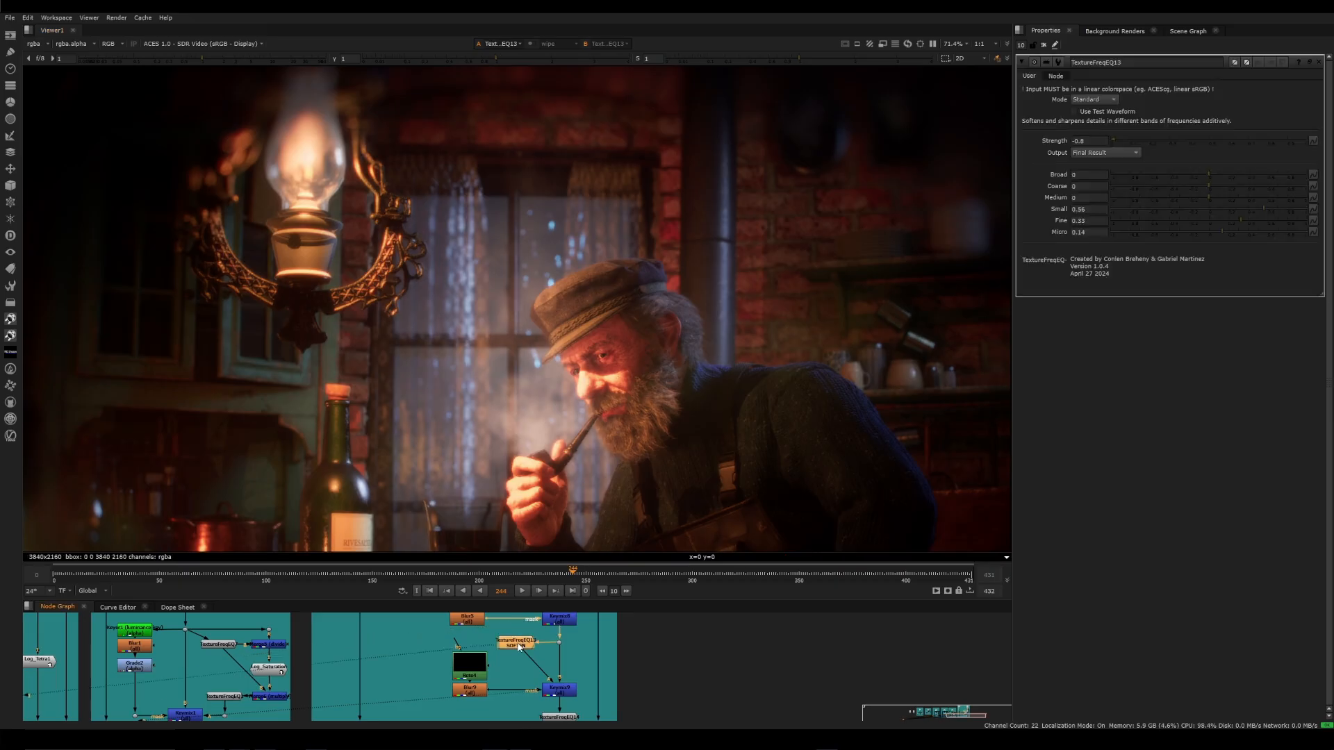
# View Keymix9's masked softening and examine the Roto4 mask shapes around the lamp and the cap
pyautogui.scroll(2, 568, 663)
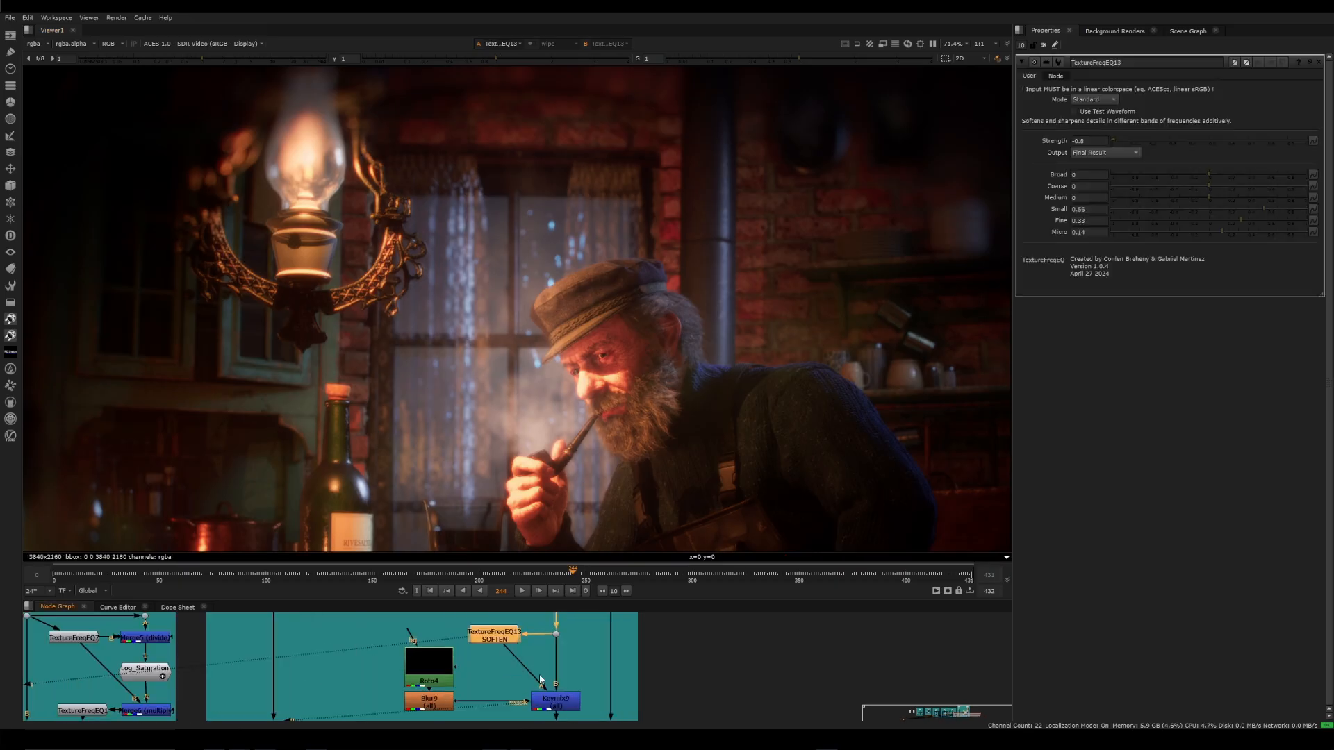
pyautogui.click(552, 704)
pyautogui.press('1')
pyautogui.doubleClick(419, 671)
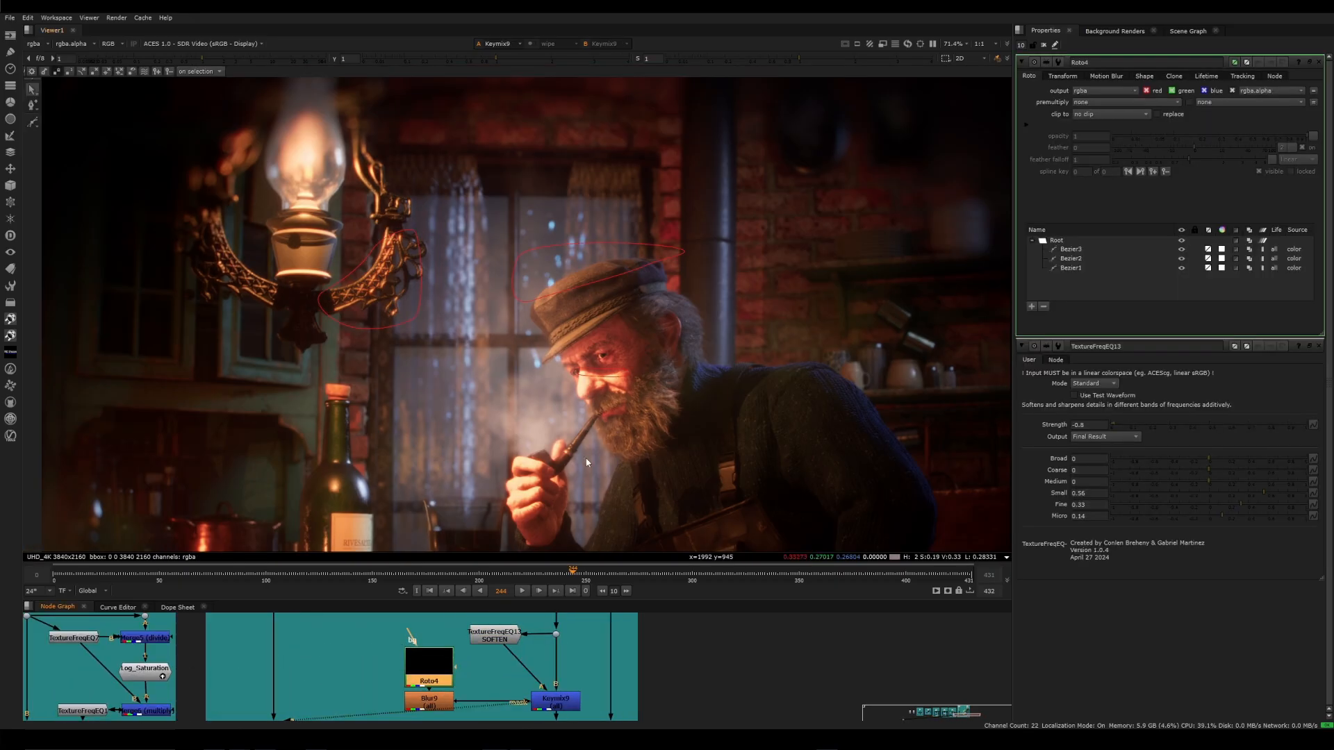
pyautogui.scroll(1, 406, 312)
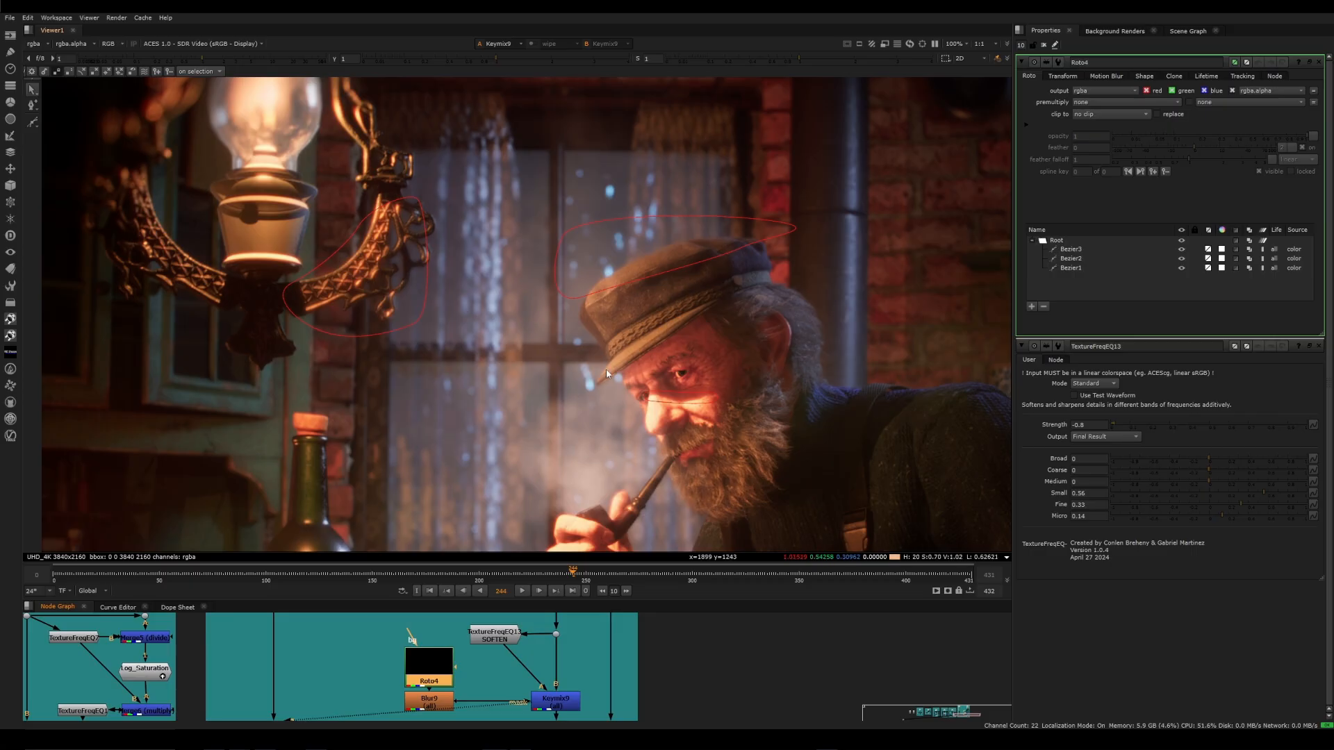
# Close all open properties and compare Keymix9's masked softening with its input at Dot104
pyautogui.hotkey('ctrl', 'shift', 'a')
pyautogui.click(557, 701)
pyautogui.click(557, 635)
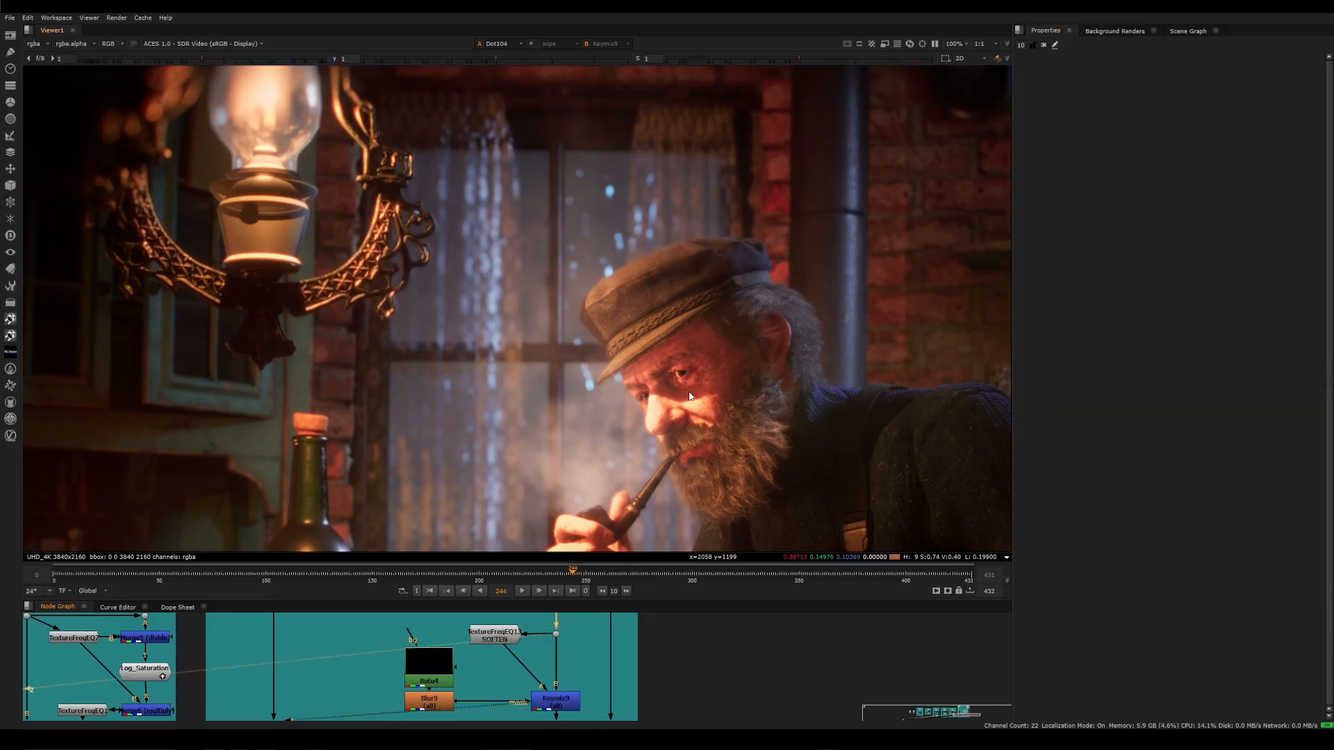
pyautogui.press('1')
pyautogui.press('1')
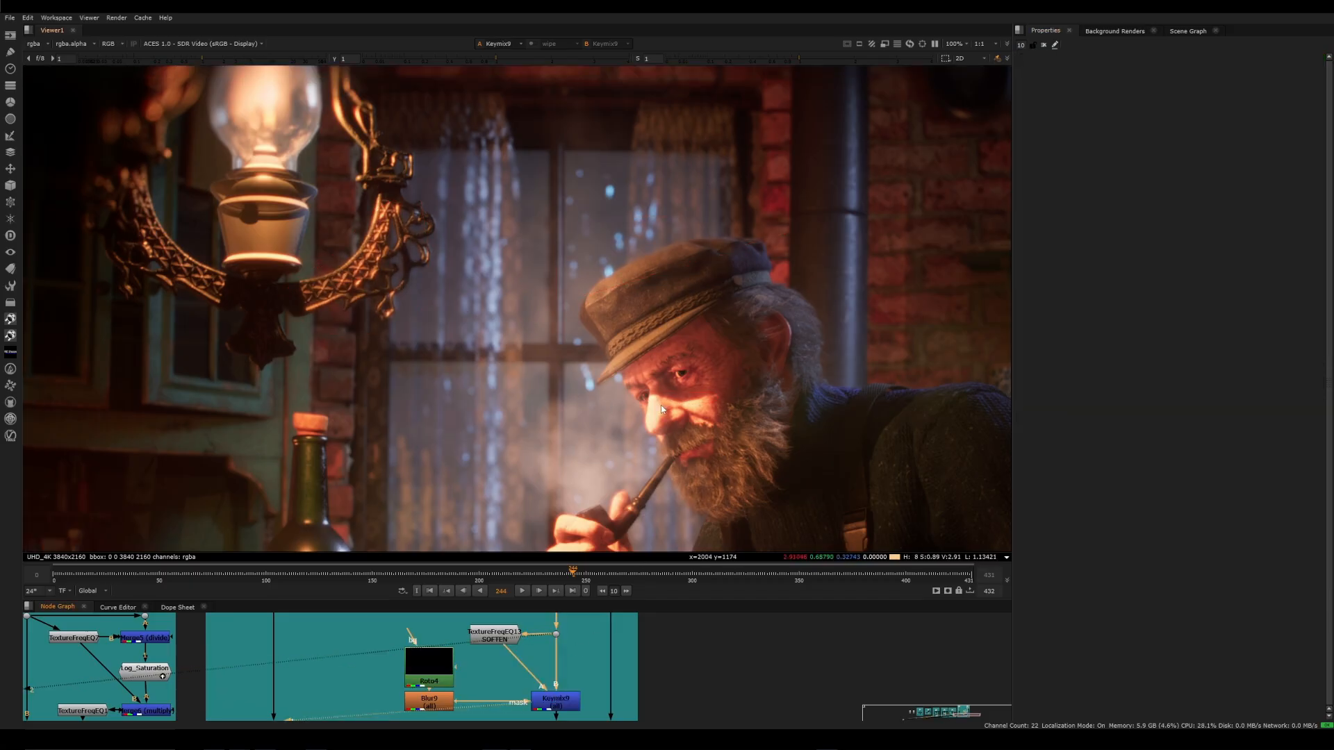
pyautogui.press('2')
pyautogui.press('1')
pyautogui.press('2')
pyautogui.press('1')
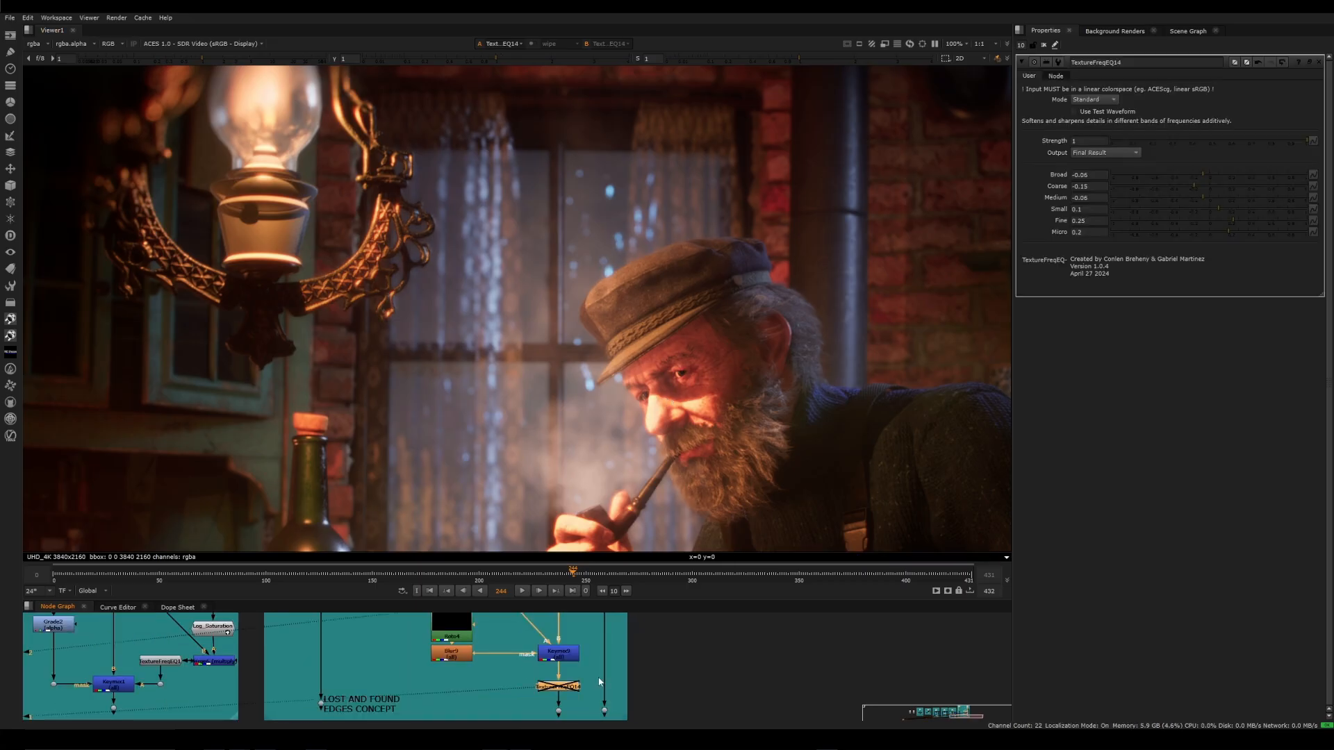
# Compare the full image with and without TextureFreqEQ14 by repeatedly disabling and enabling the node
pyautogui.press('d')
pyautogui.press('d')
pyautogui.press('d')
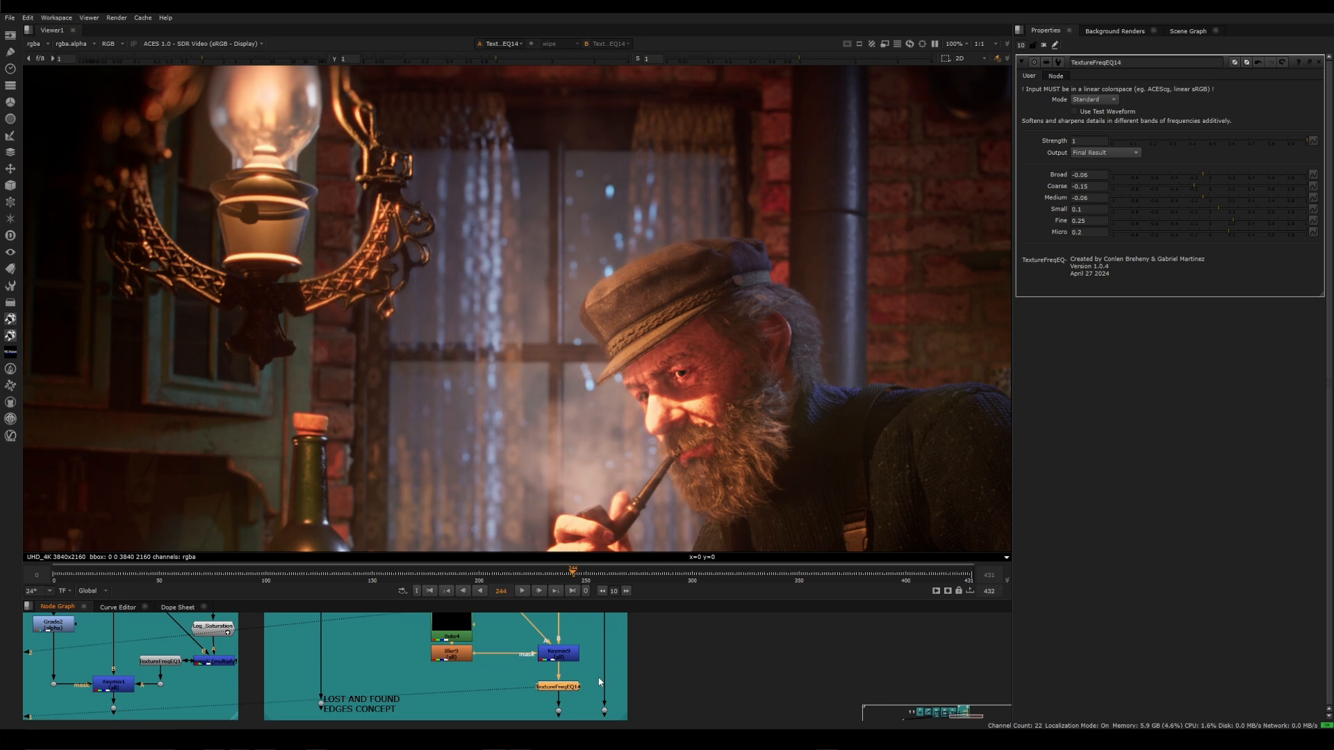
pyautogui.press('d')
pyautogui.press('d')
pyautogui.press('d')
pyautogui.press('d')
pyautogui.press('d')
pyautogui.press('d')
pyautogui.press('d')
pyautogui.press('d')
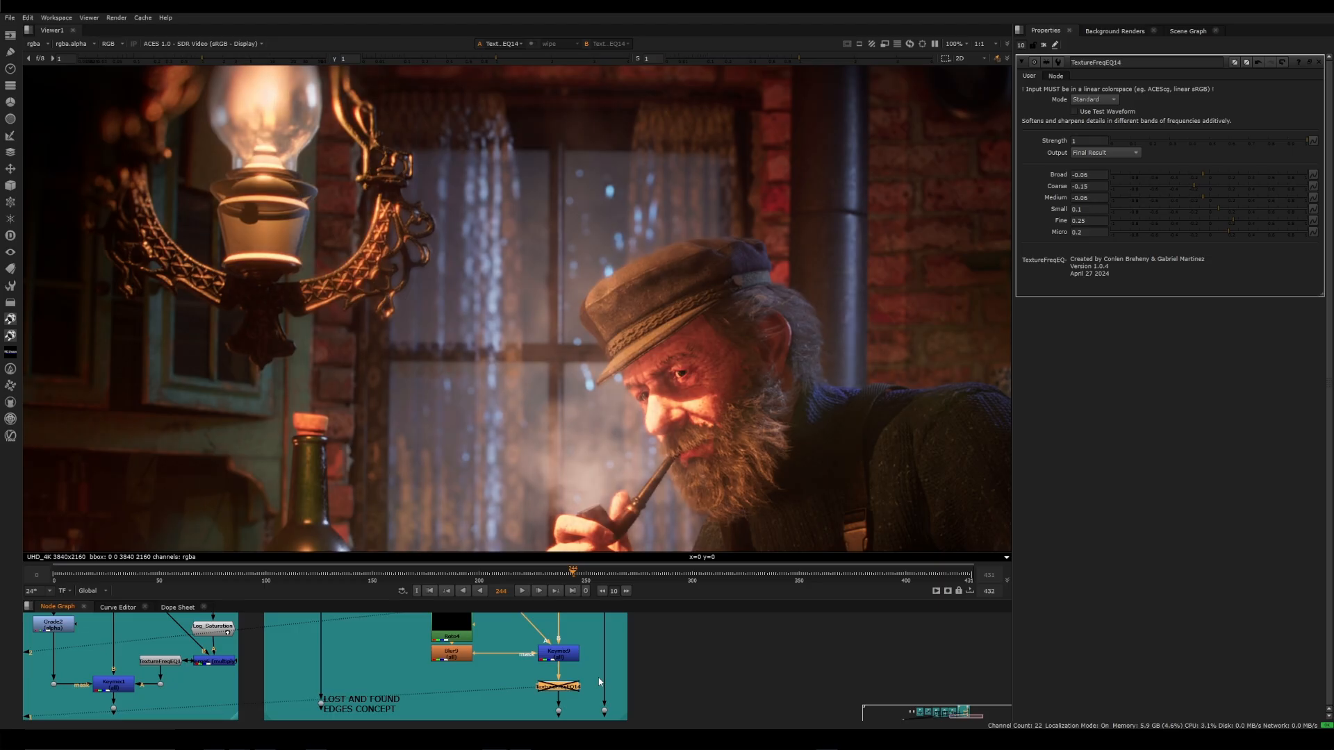
pyautogui.press('d')
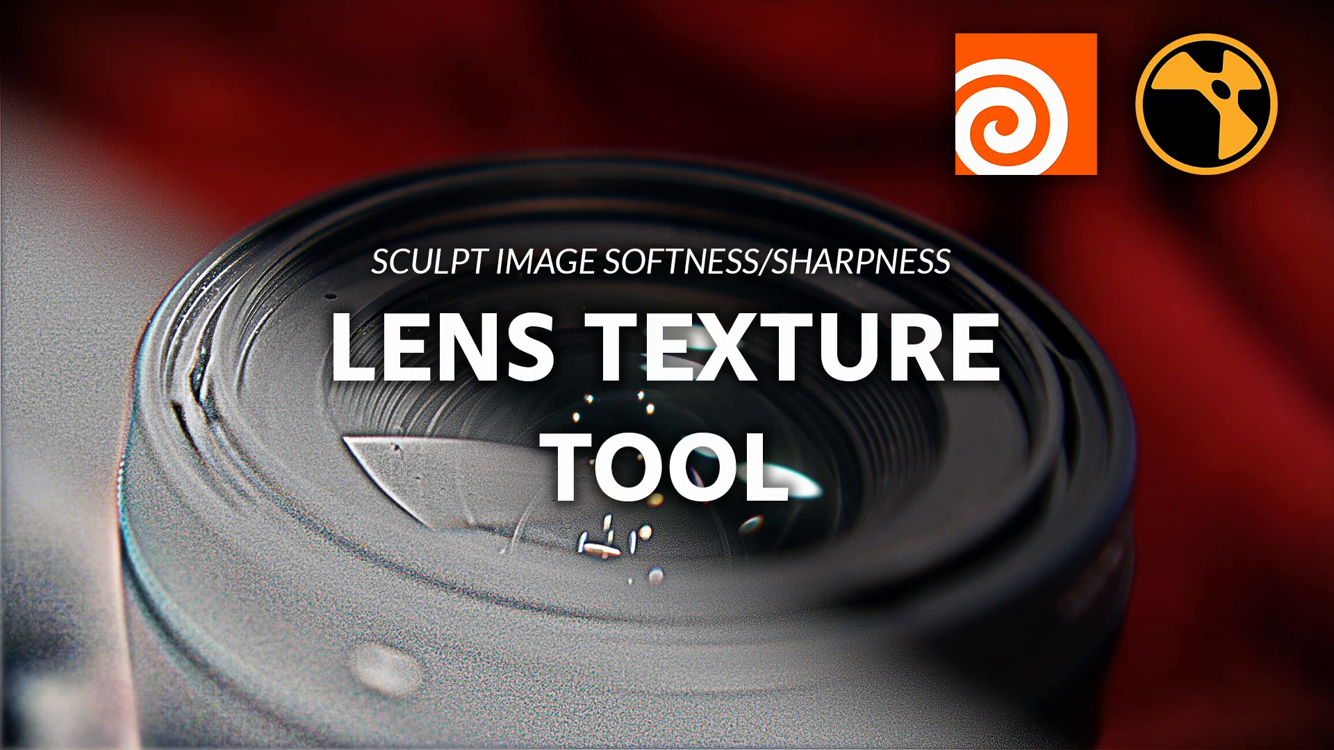